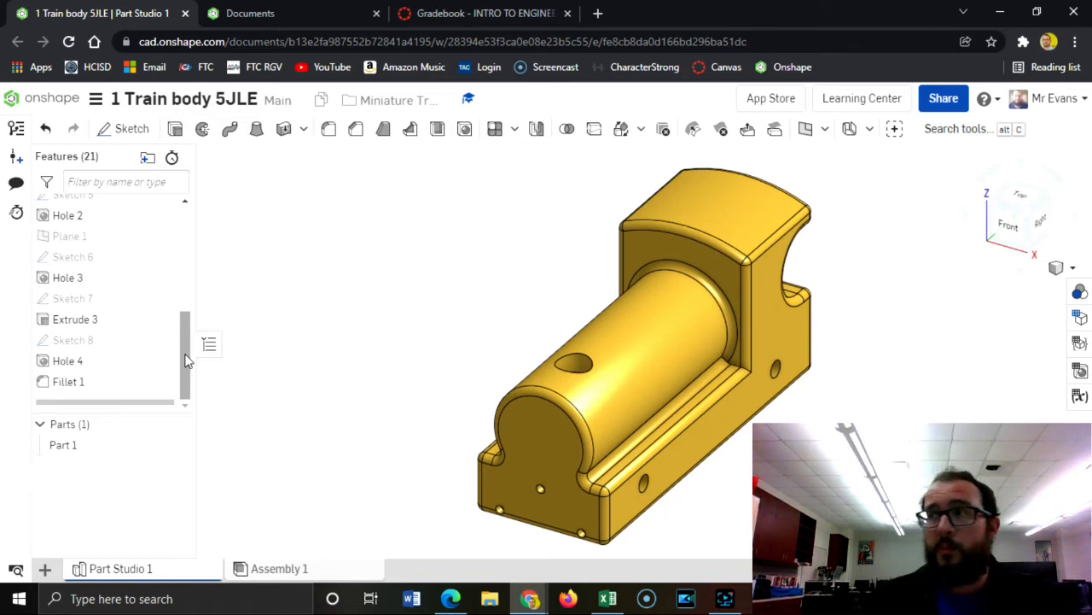
Switch to the documents list, return to its home view and open the Miniature Train folder
click(282, 14)
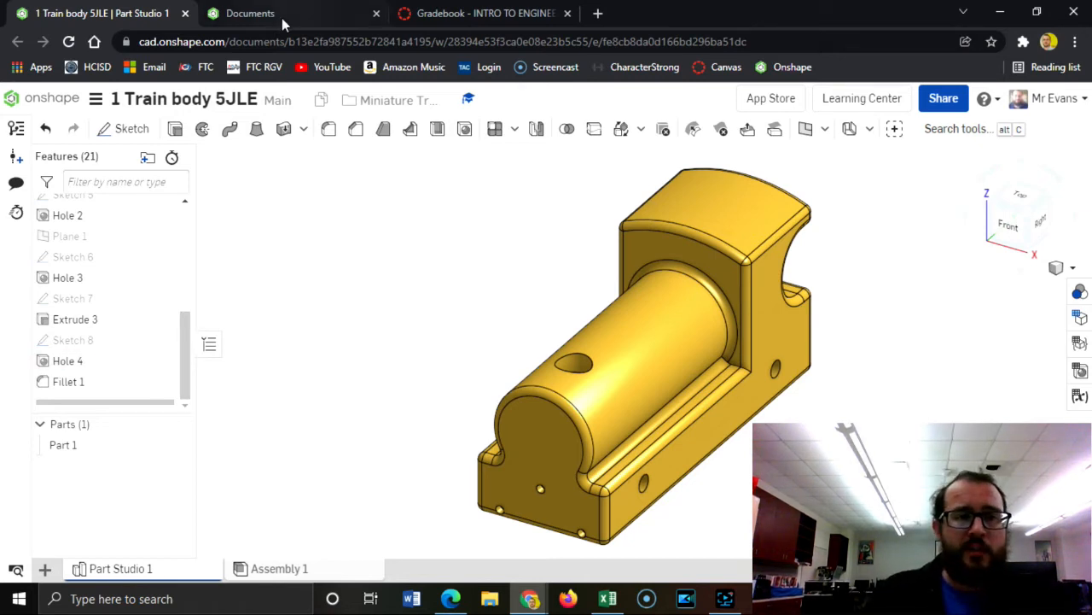
click(78, 134)
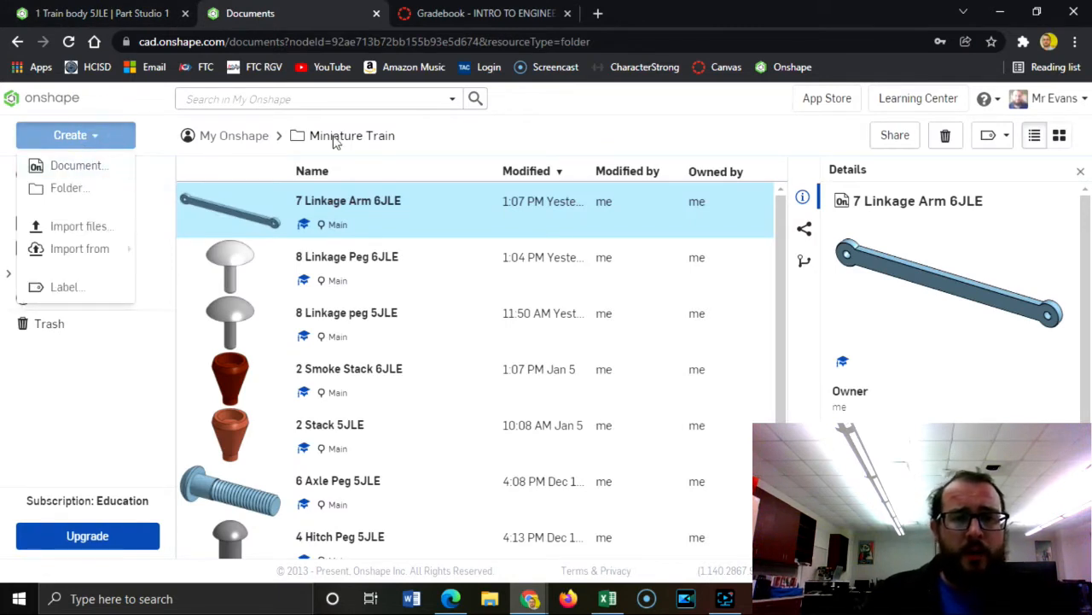
click(75, 98)
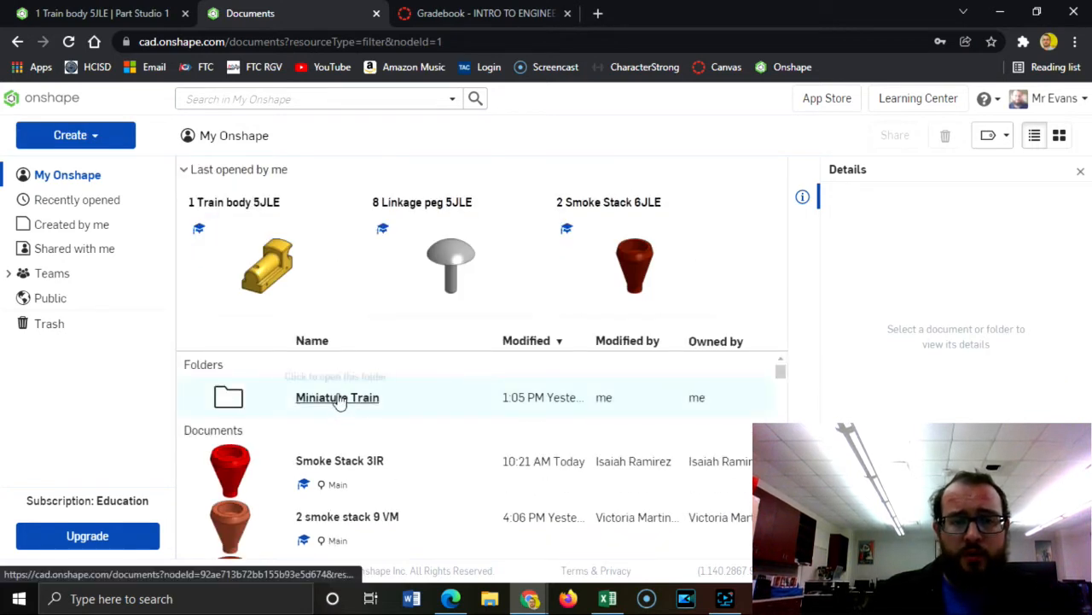
click(340, 397)
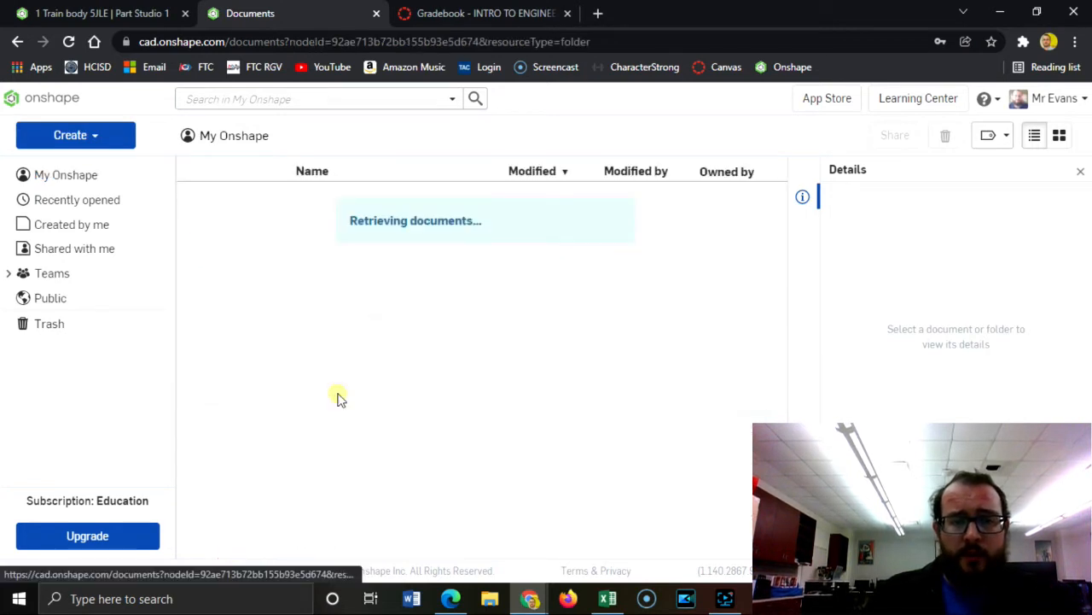
Create a new document named "1 Train Body 6JLE" in the Miniature Train folder
click(110, 132)
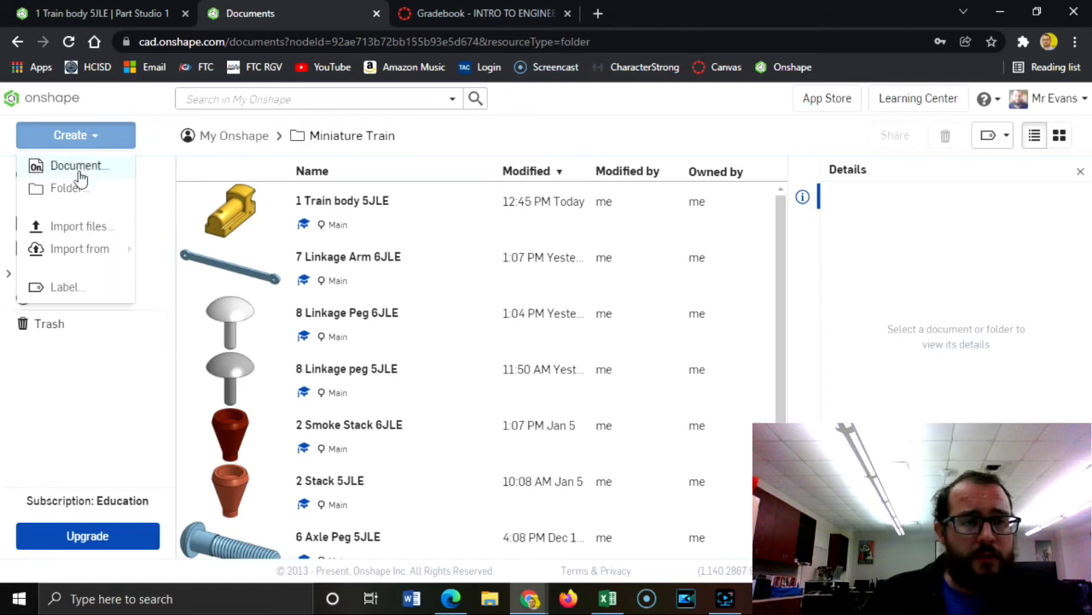
click(78, 168)
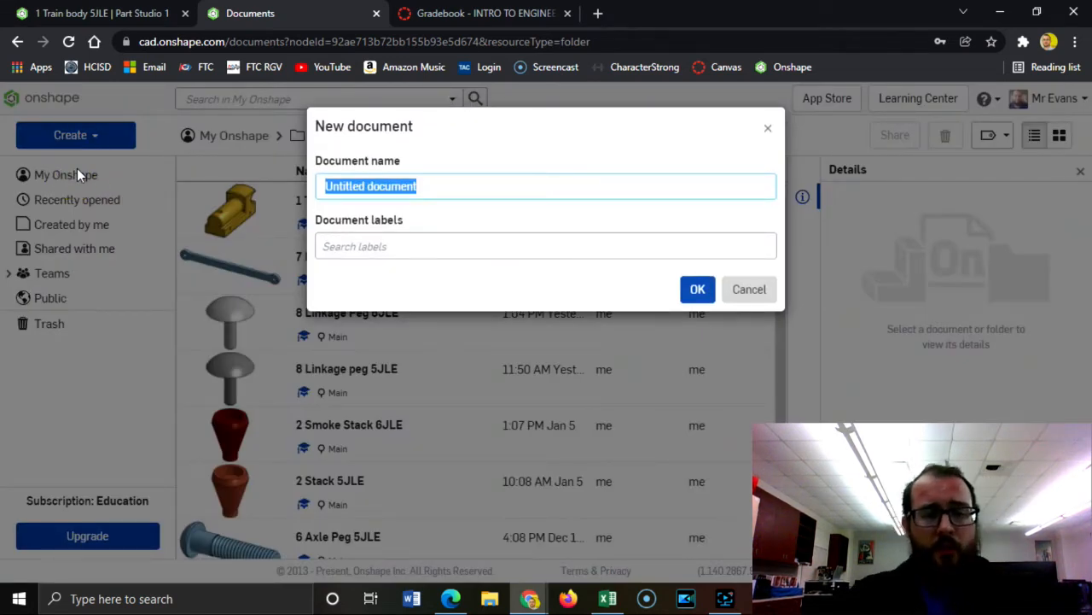
text(1 Train Body)
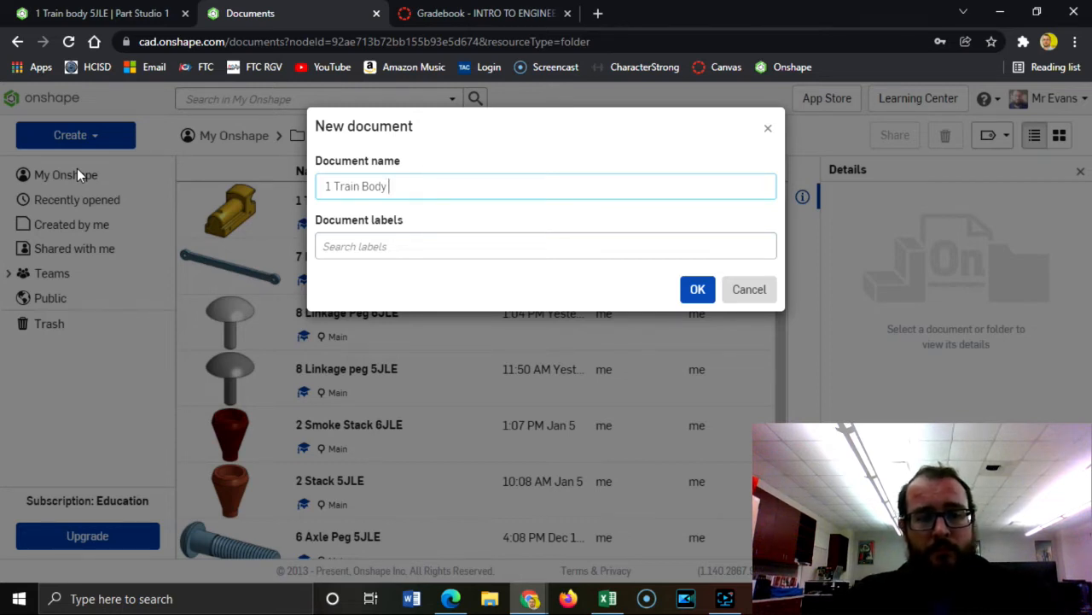
text(JLE)
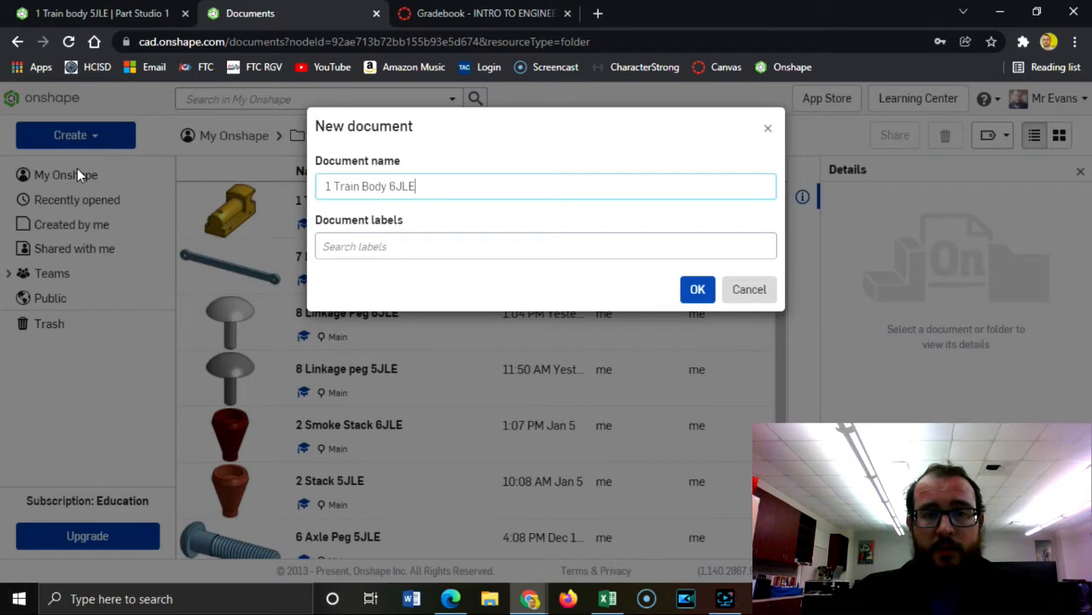
click(695, 291)
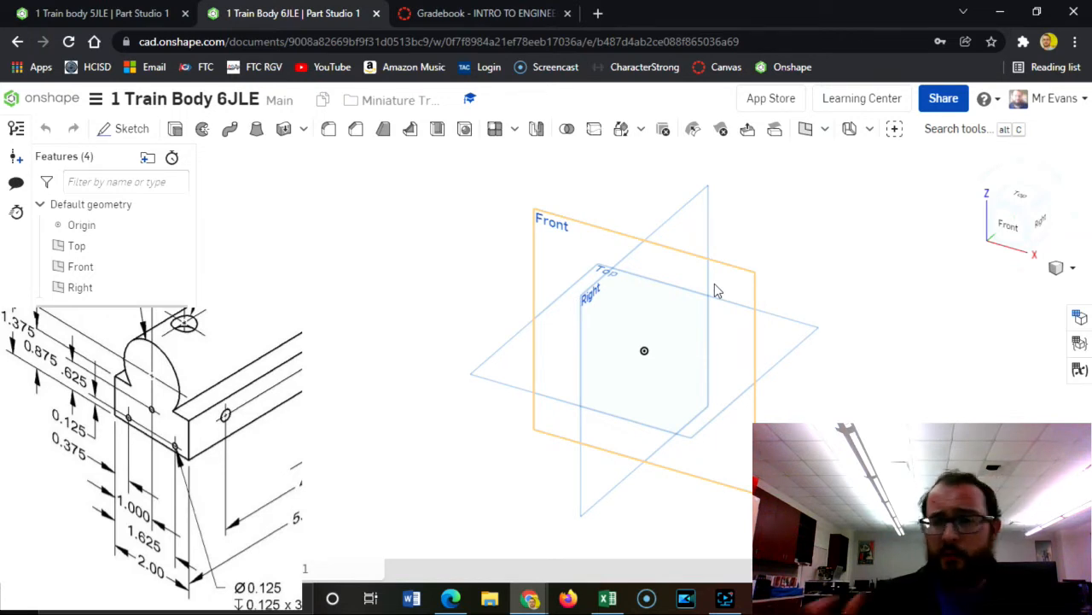
Start a new sketch on the Front plane and view it straight from the front
click(130, 129)
click(591, 239)
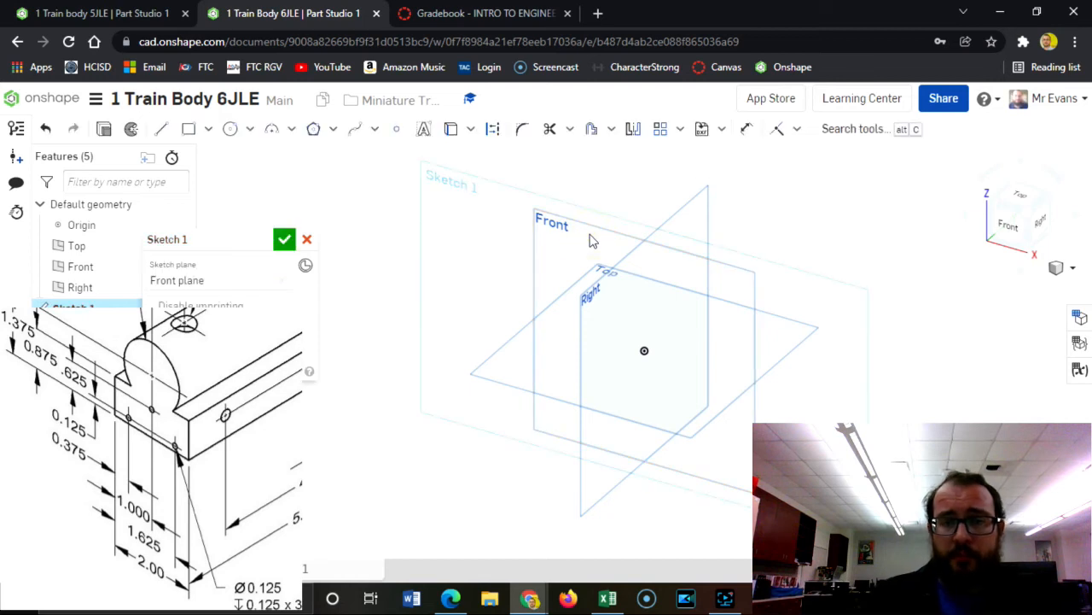
click(1025, 241)
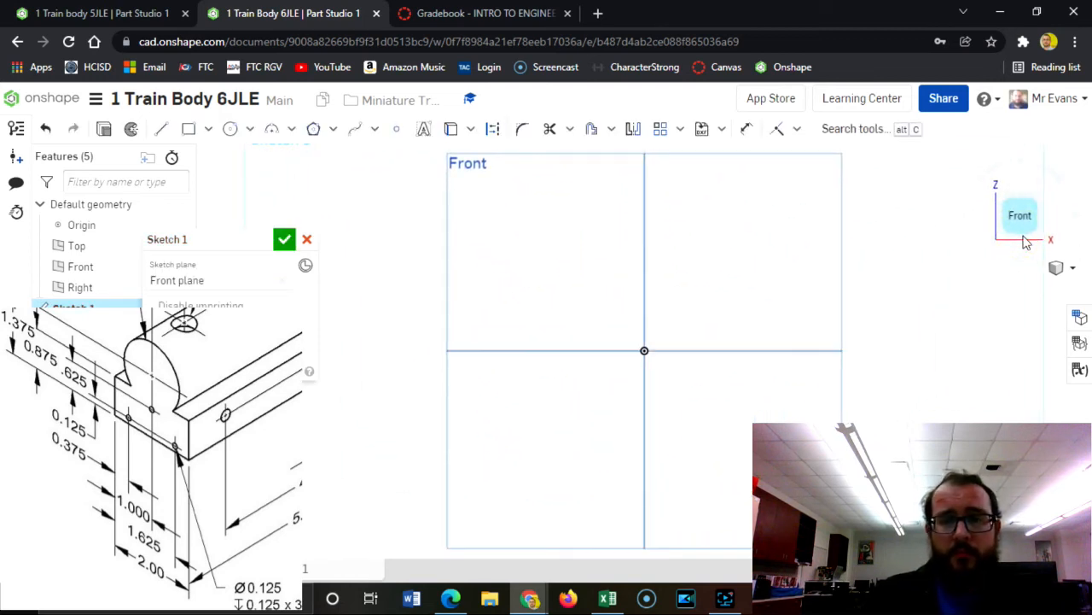
Draw a corner rectangle 2 in wide and 0.875 in high with its bottom edge running through the origin
click(208, 131)
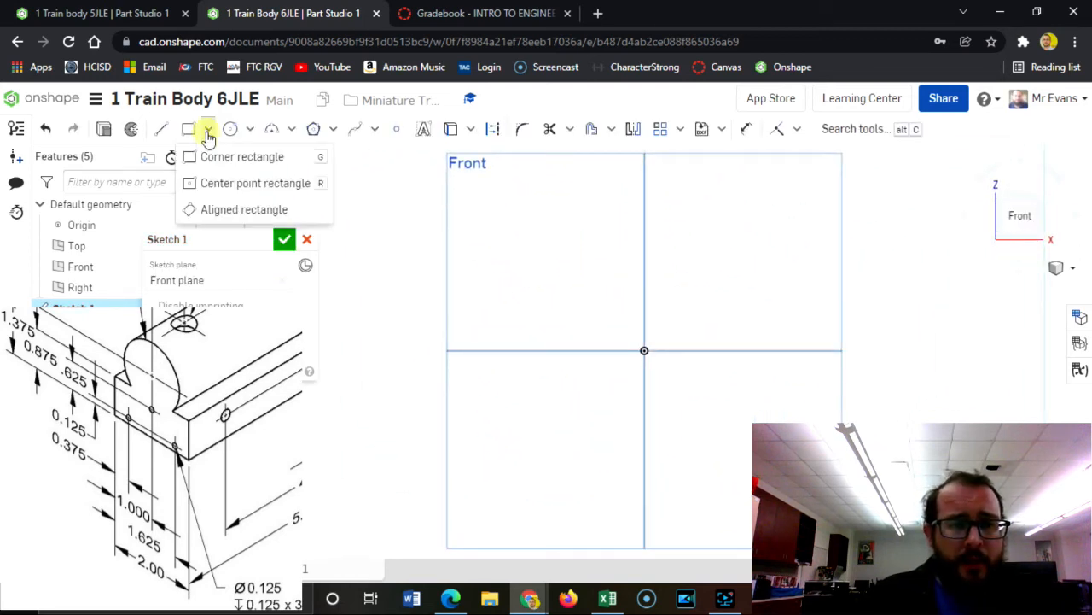
click(189, 129)
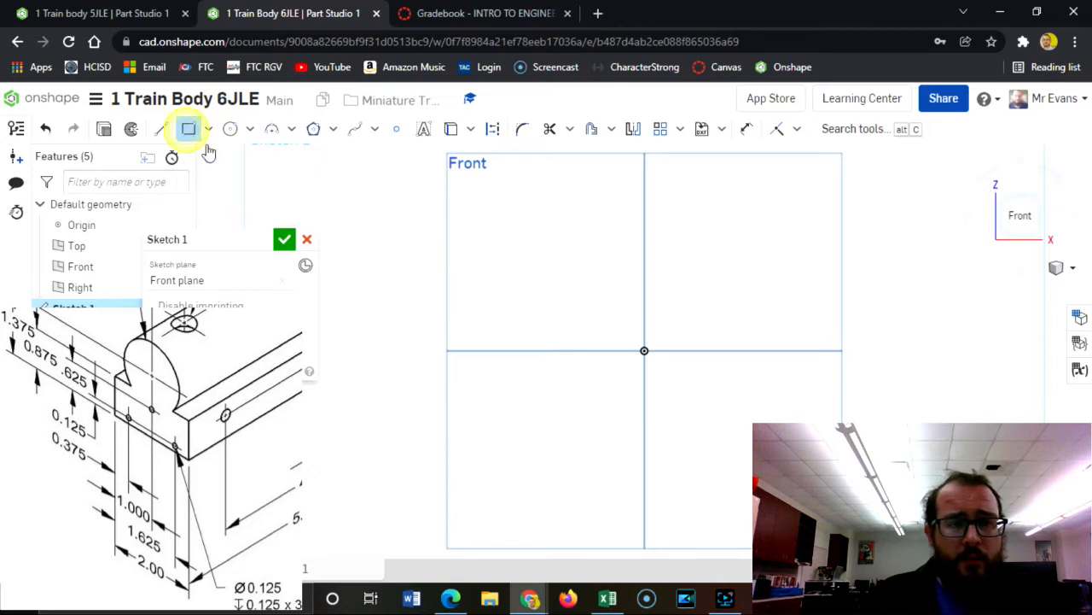
click(549, 351)
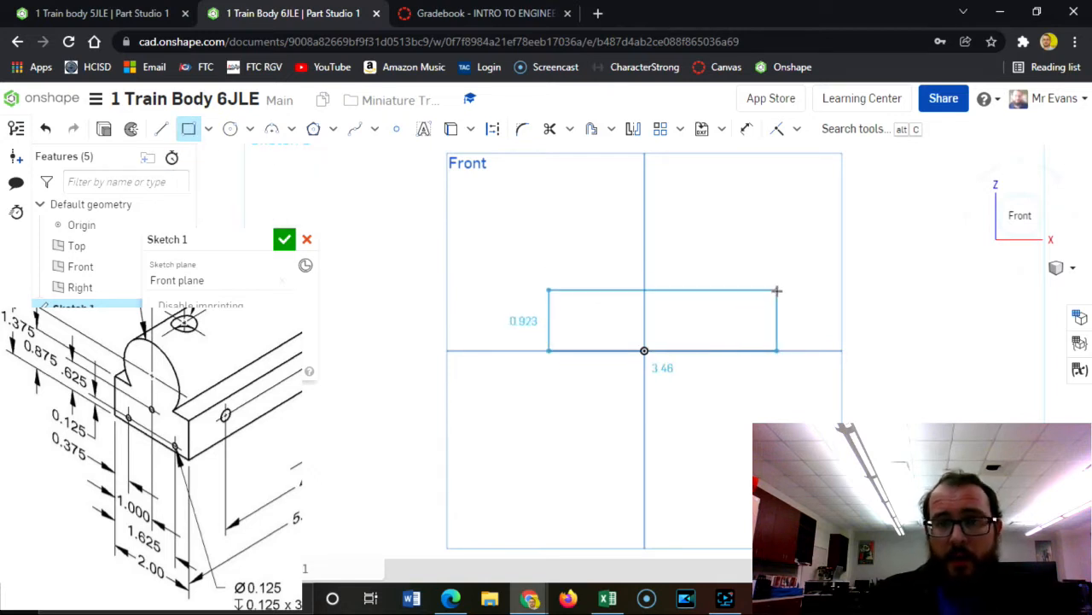
click(740, 274)
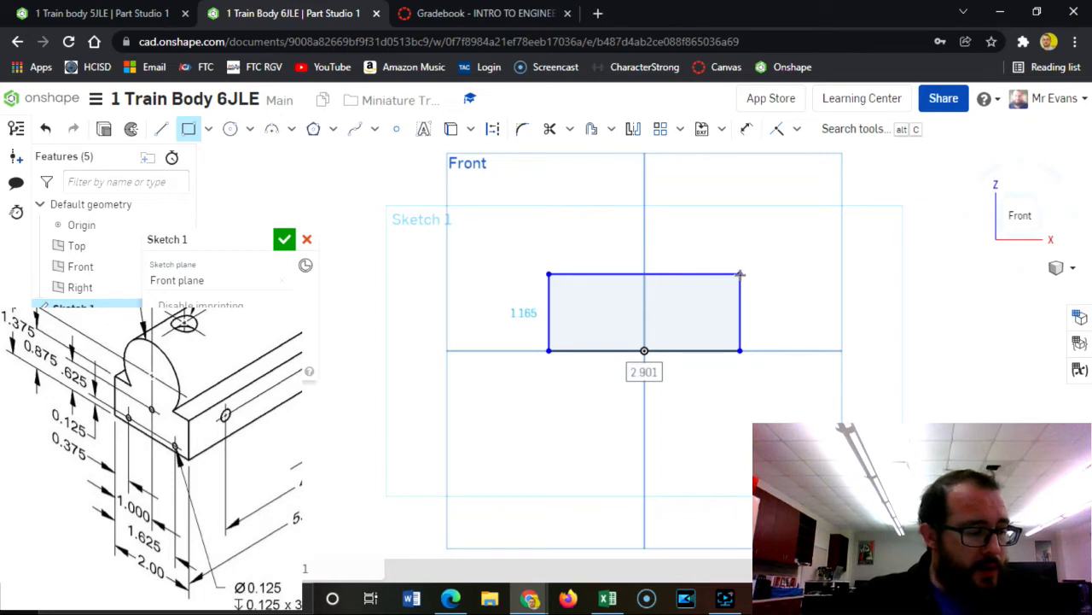
text(2)
key(Return)
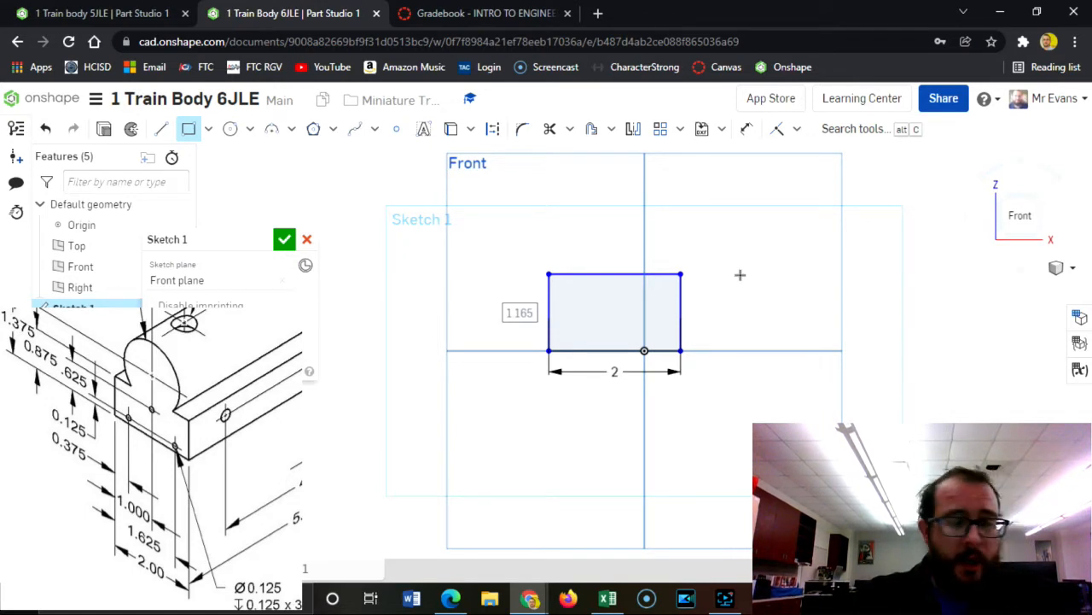
text(.875)
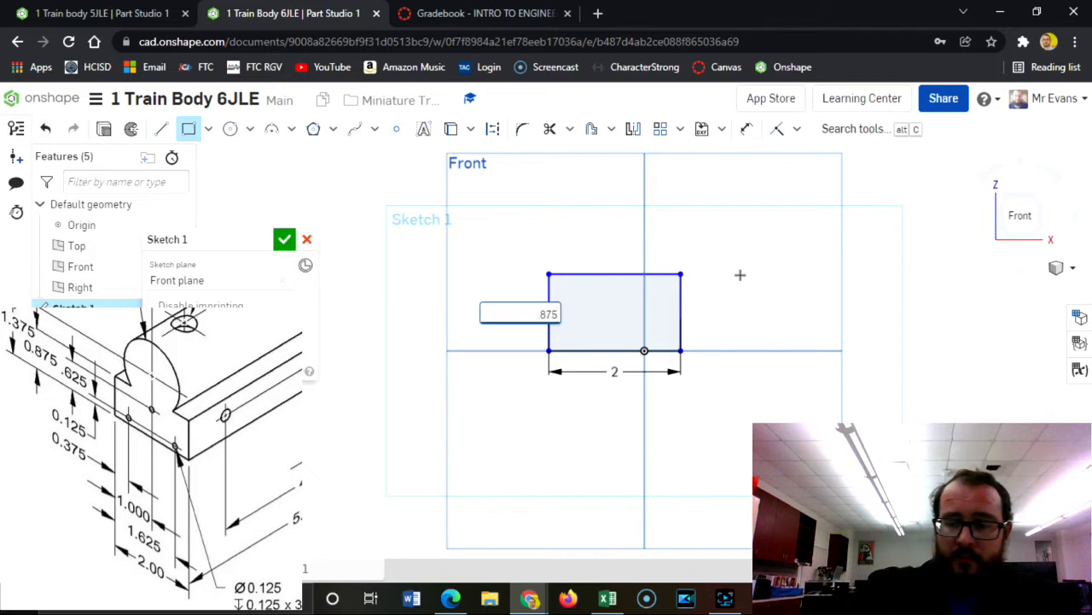
key(Return)
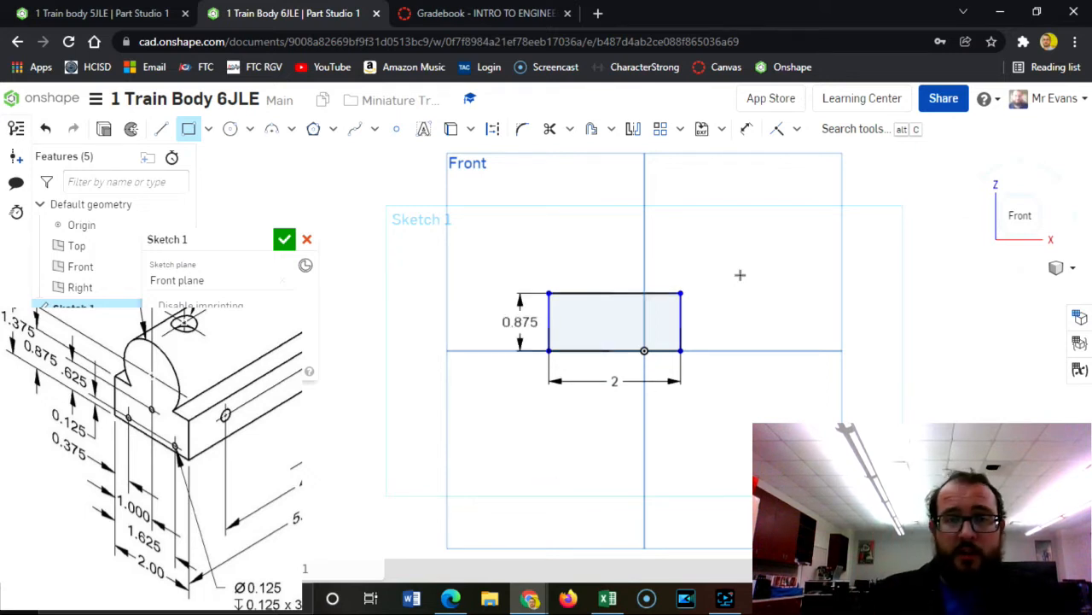
Dimension the rectangle's left edge 1 in from the origin so the rectangle is centred on it
click(747, 130)
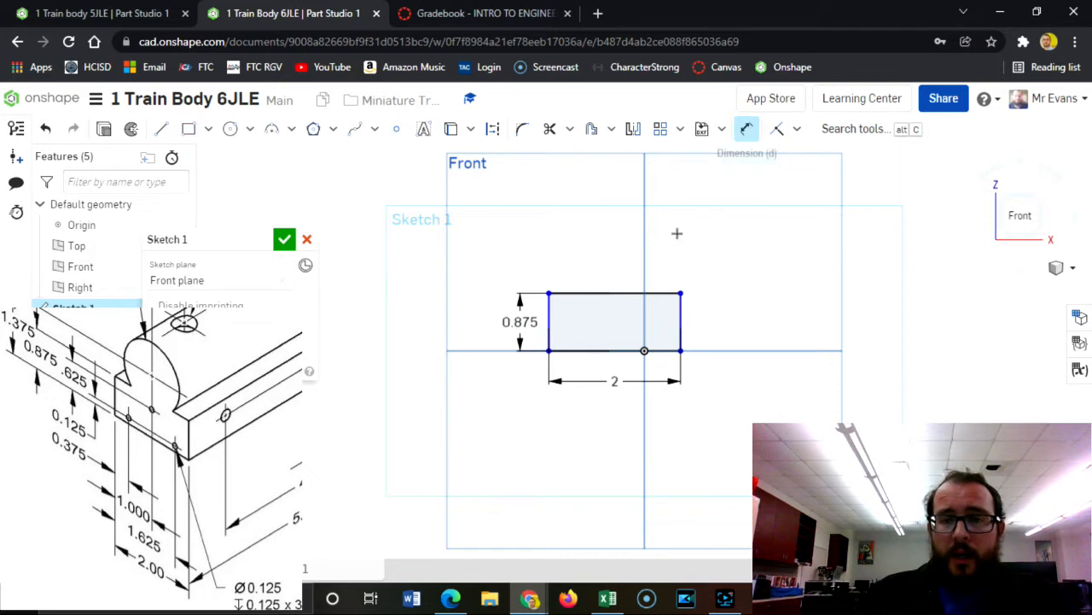
click(549, 312)
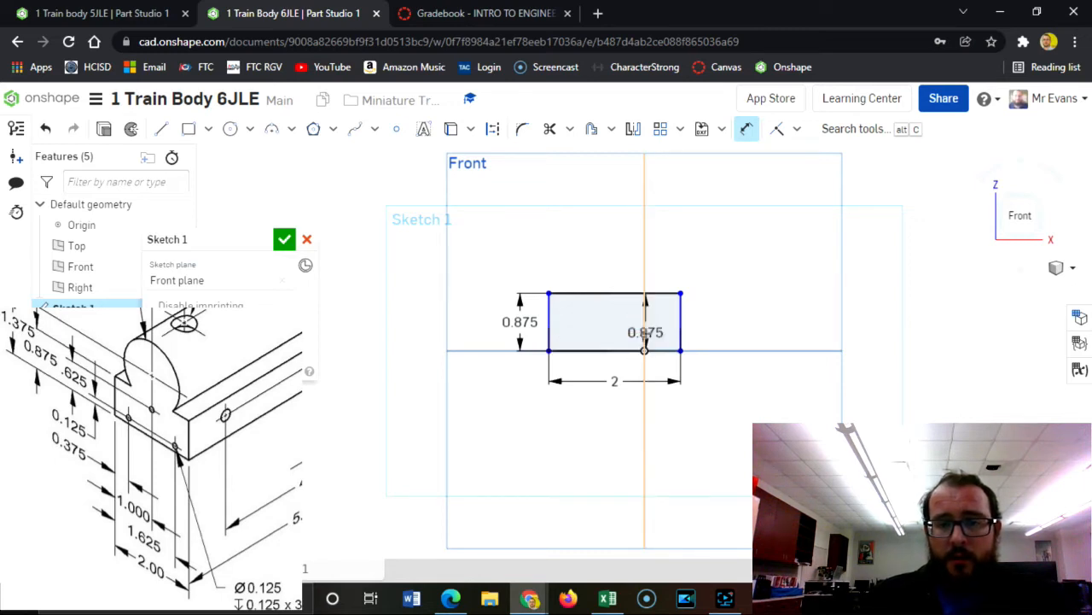
click(645, 335)
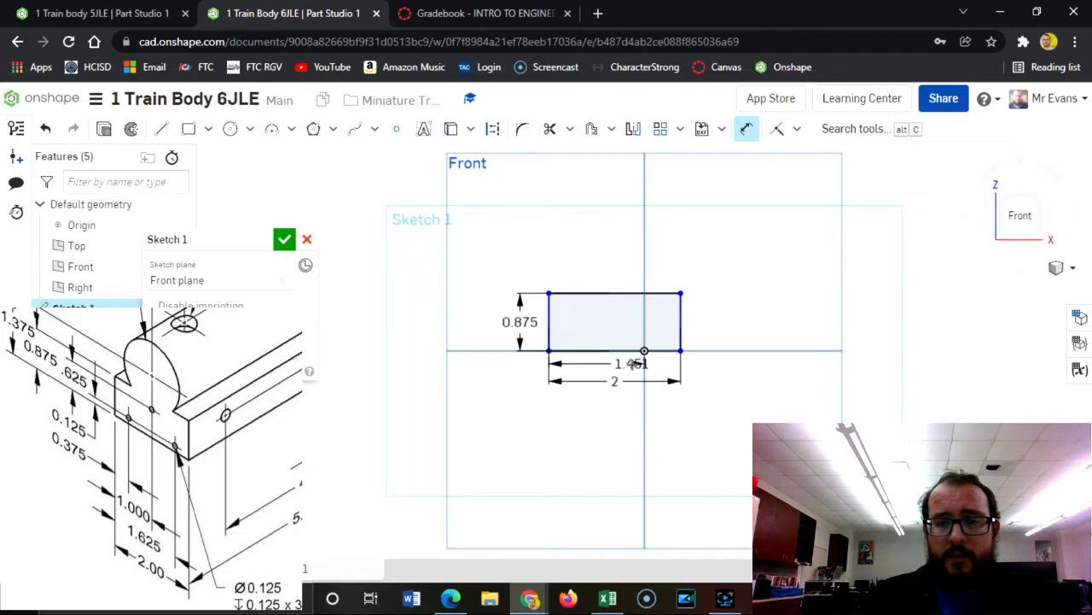
click(637, 362)
text(1)
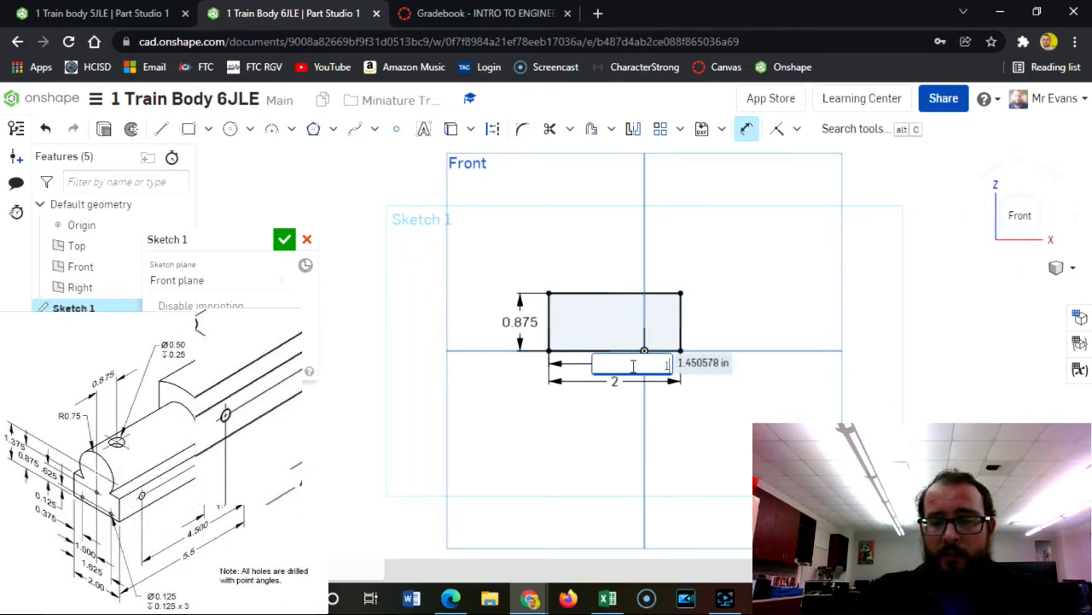
key(Return)
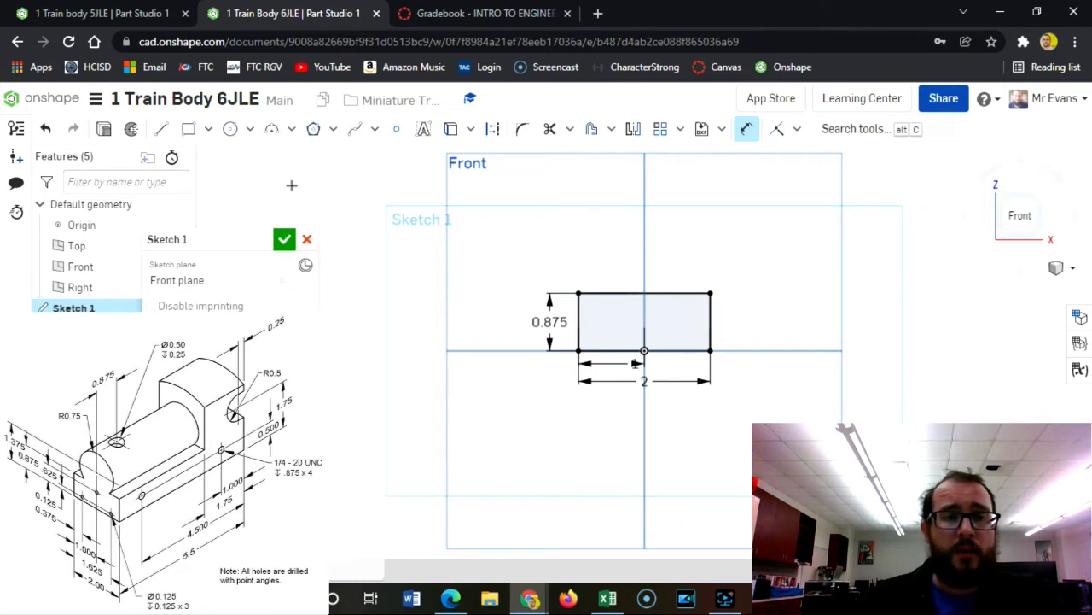
Draw a circle centred on the vertical axis above the rectangle, with its diameter set to .75*2 in
click(231, 129)
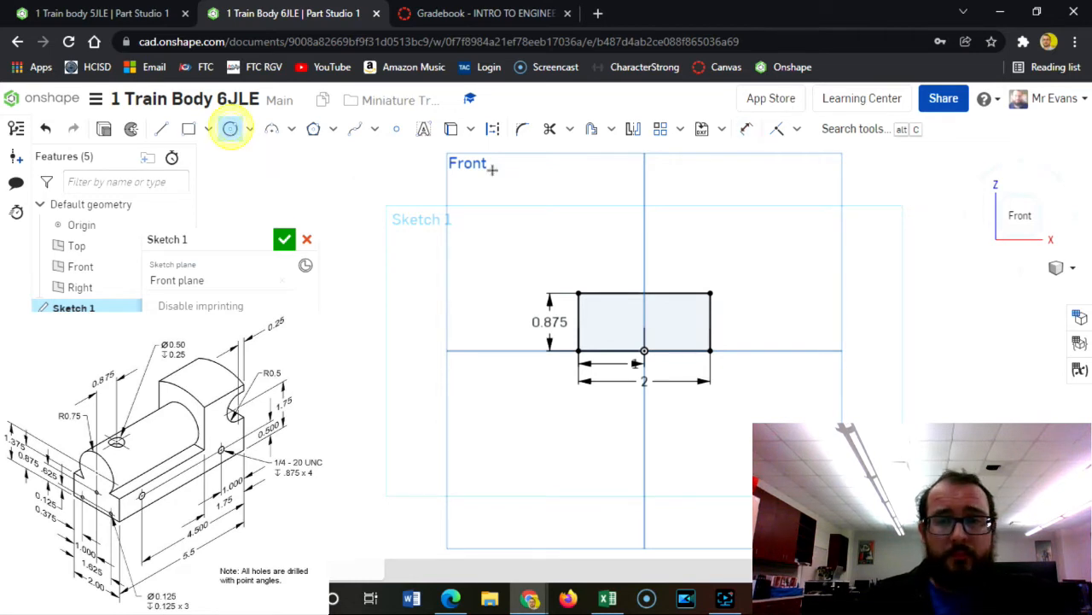
click(643, 222)
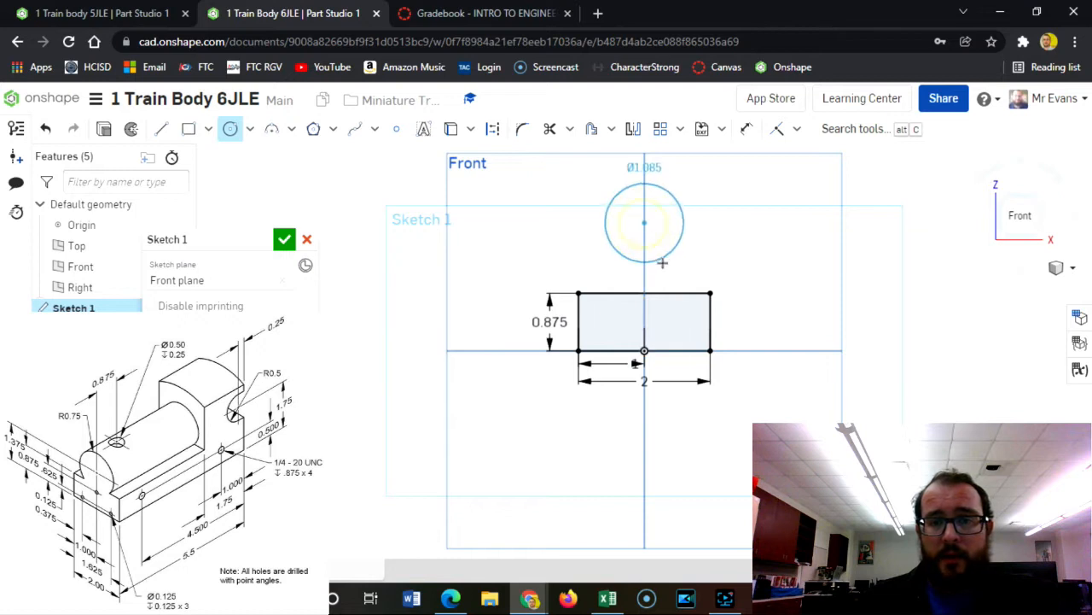
click(665, 306)
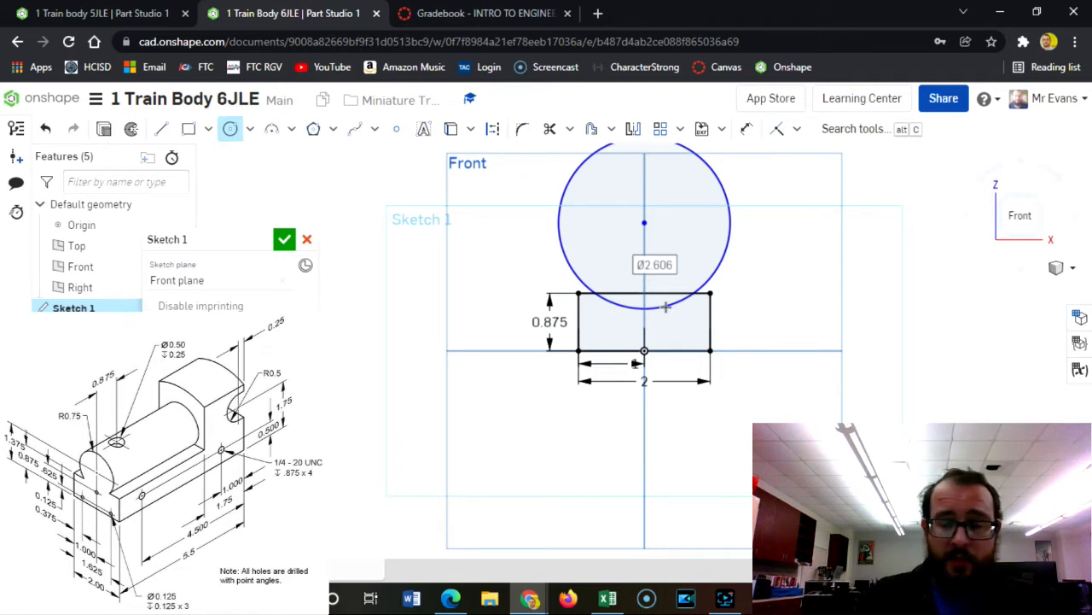
text(75)
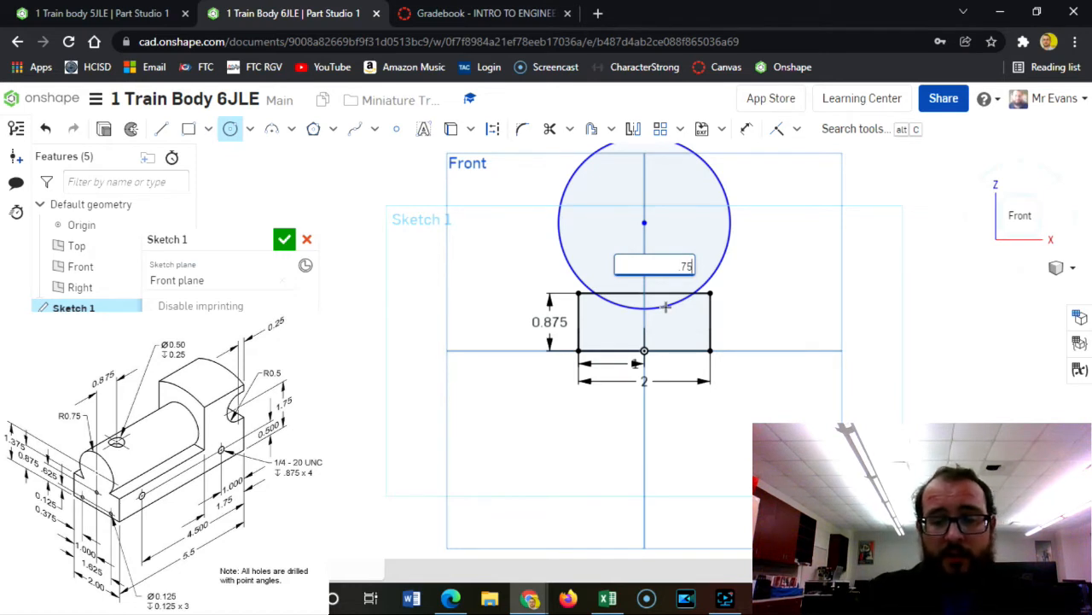
text(*2)
key(Return)
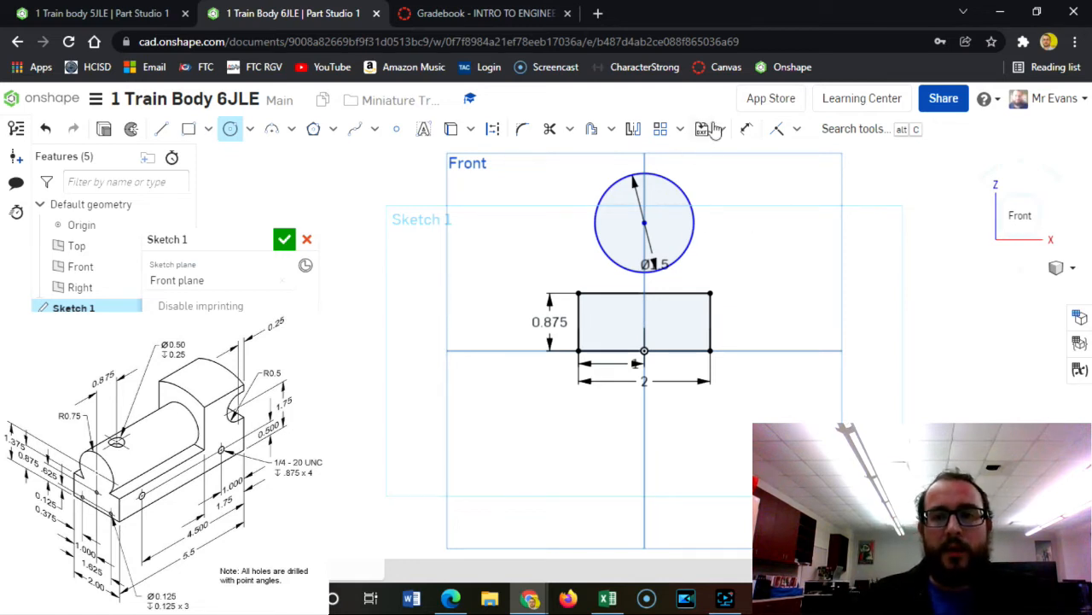
Dimension the circle's centre 1.375 in above the rectangle's bottom edge
click(745, 128)
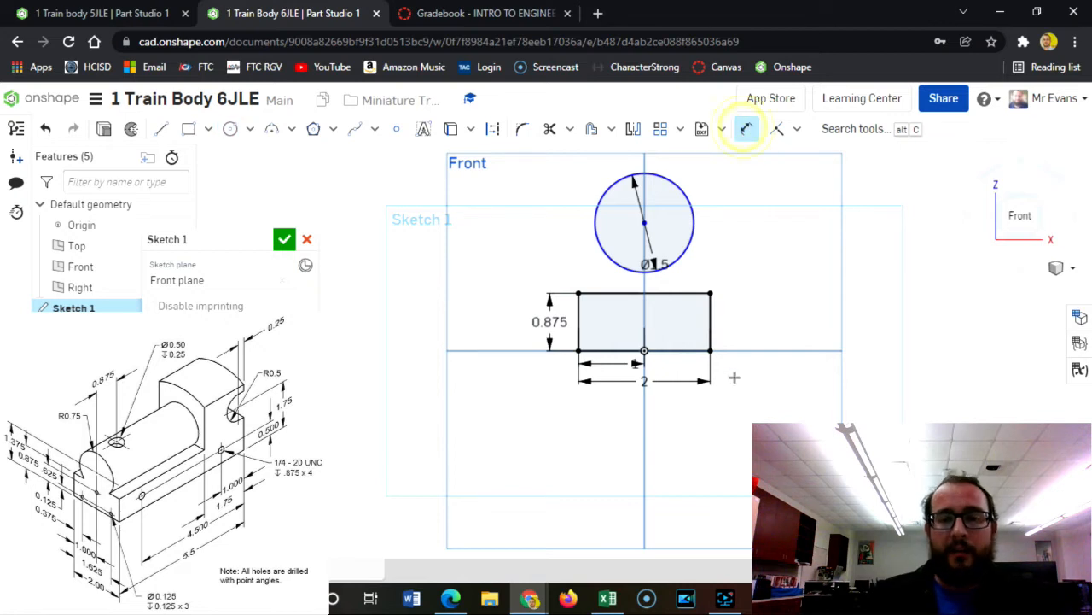
click(678, 352)
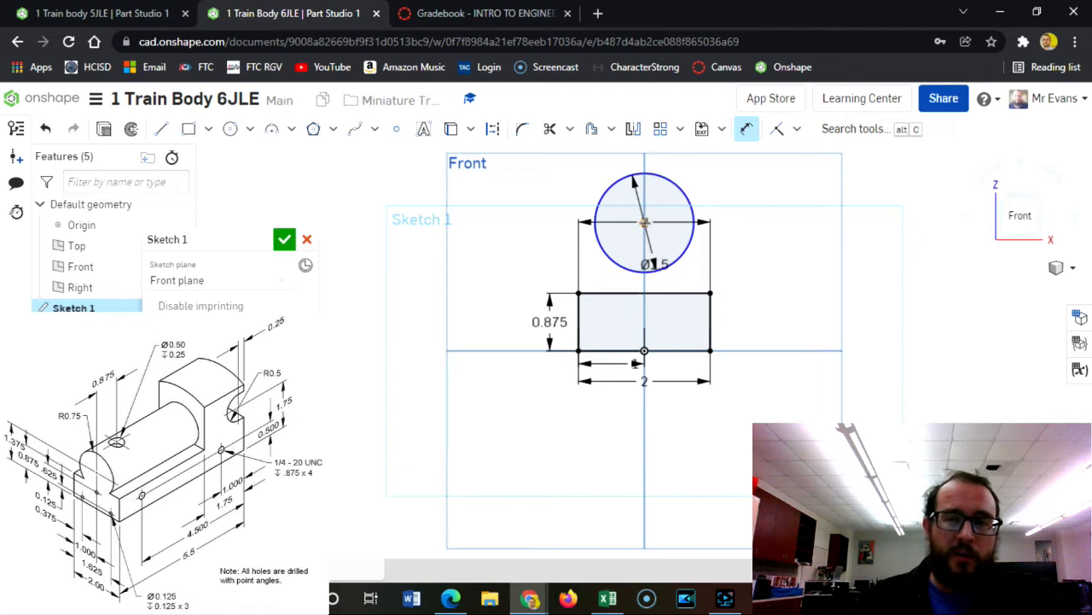
click(644, 223)
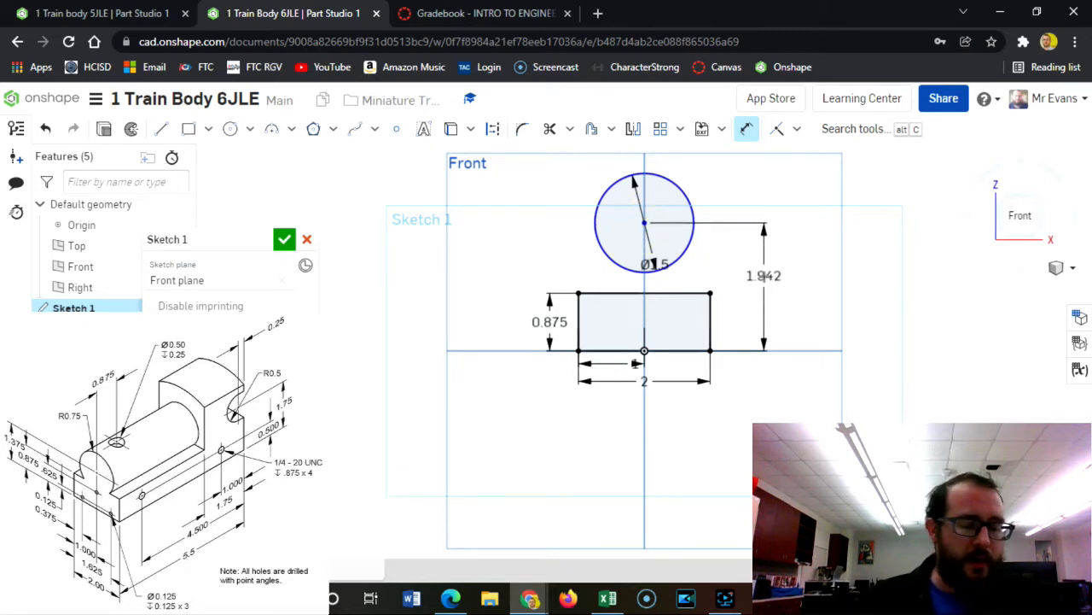
click(764, 276)
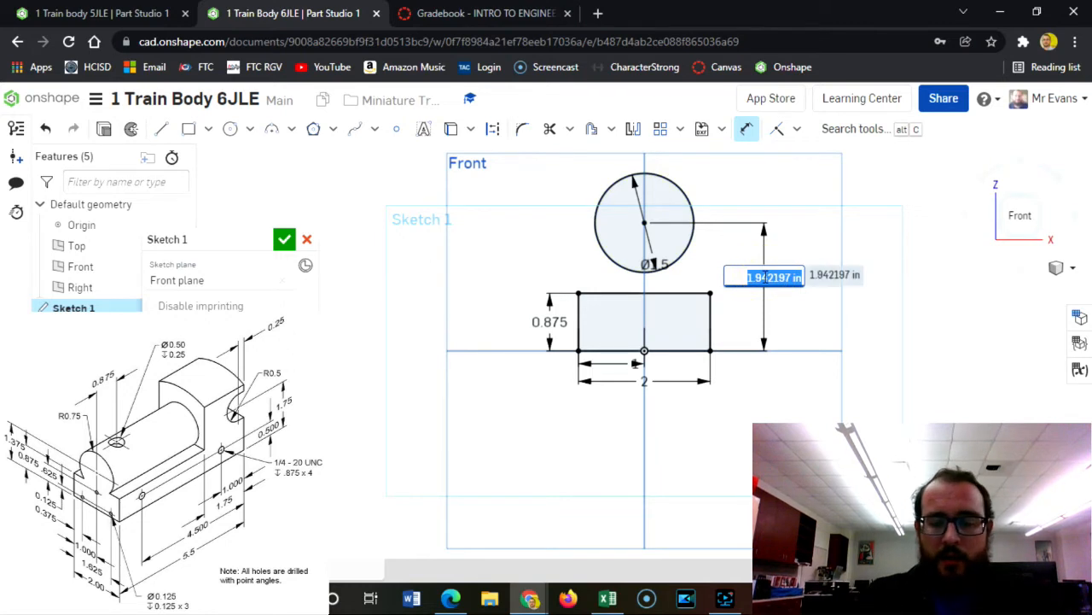
text(1.375)
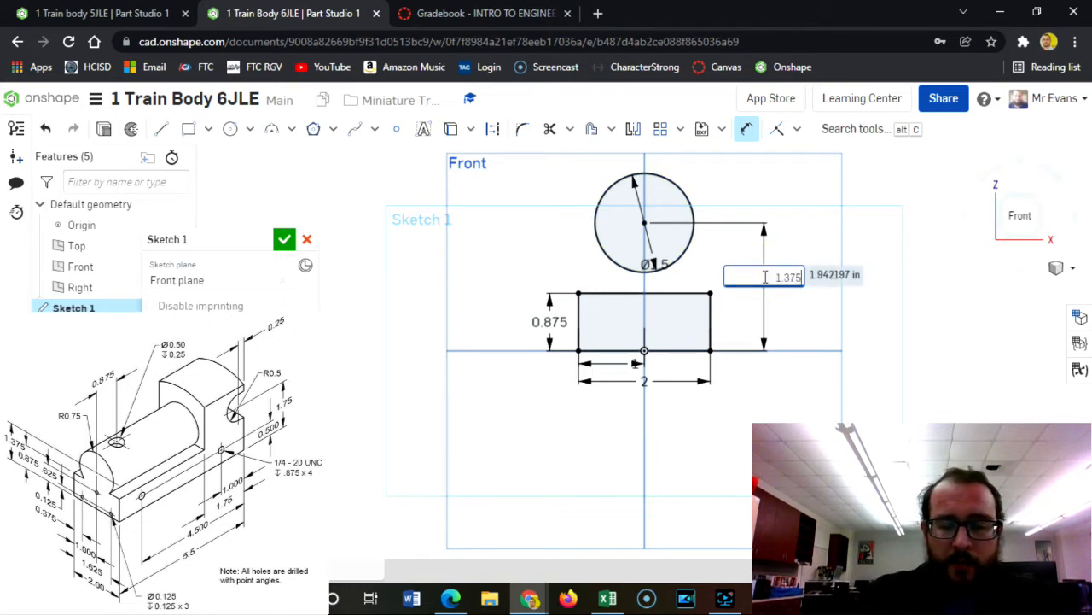
key(Return)
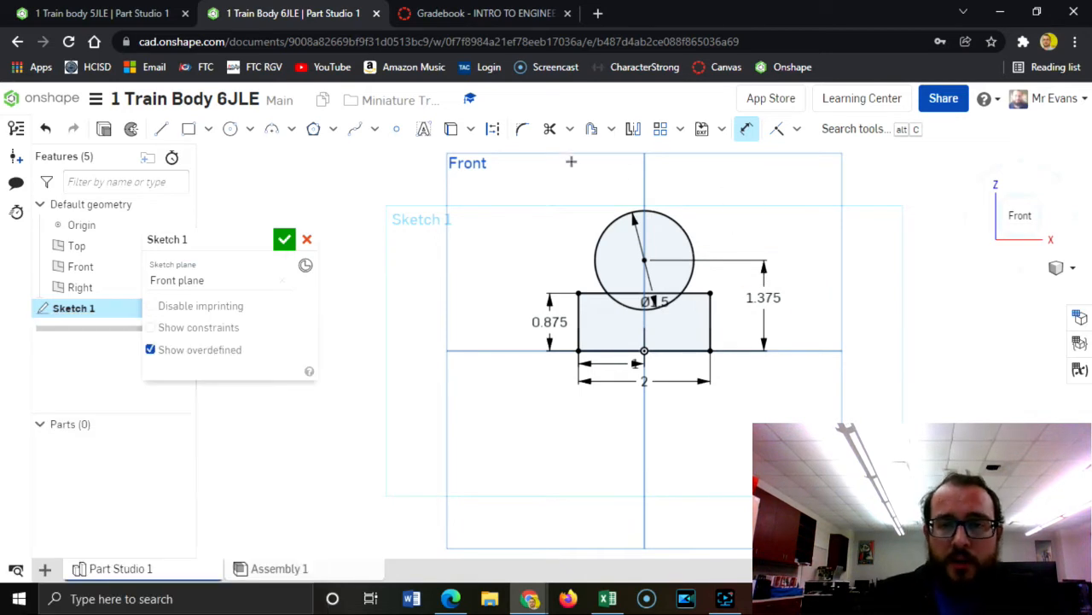
Trim the circle's lower arc inside the rectangle and the rectangle's top edge inside the circle to form one closed profile
click(550, 129)
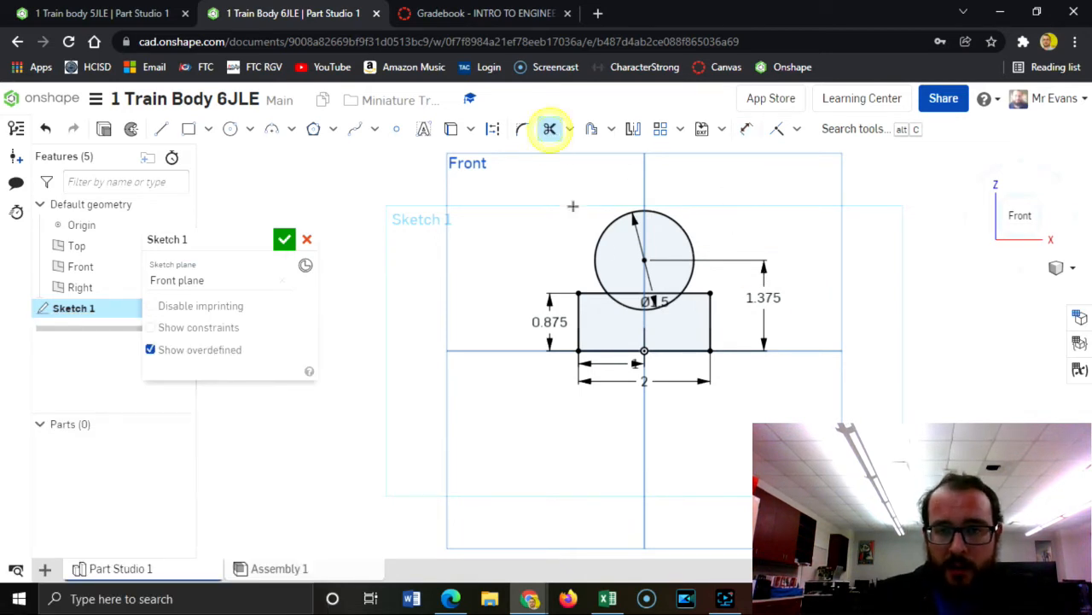
click(674, 307)
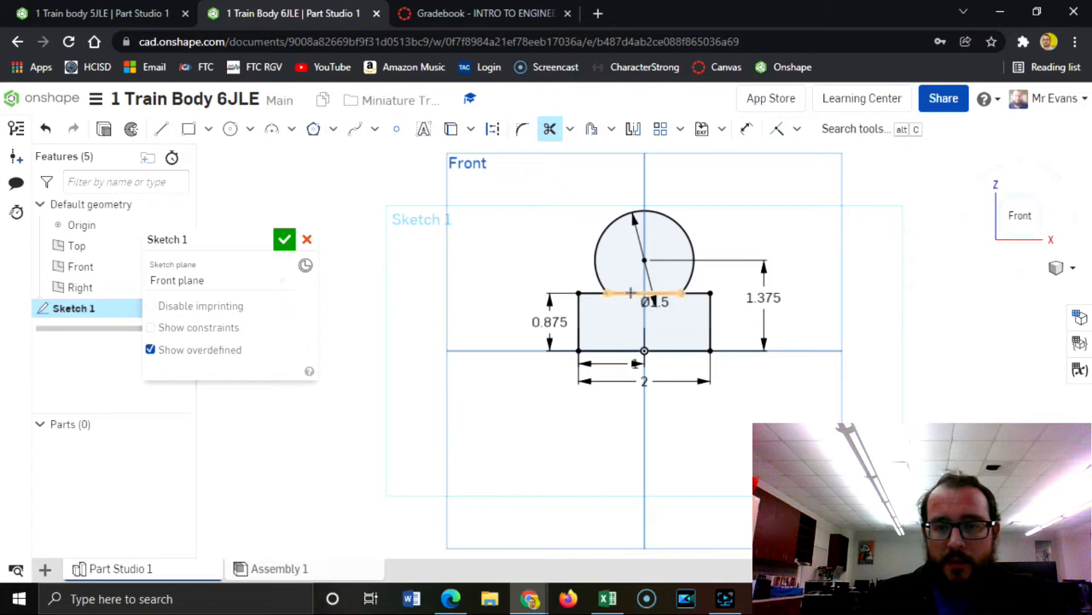
click(630, 293)
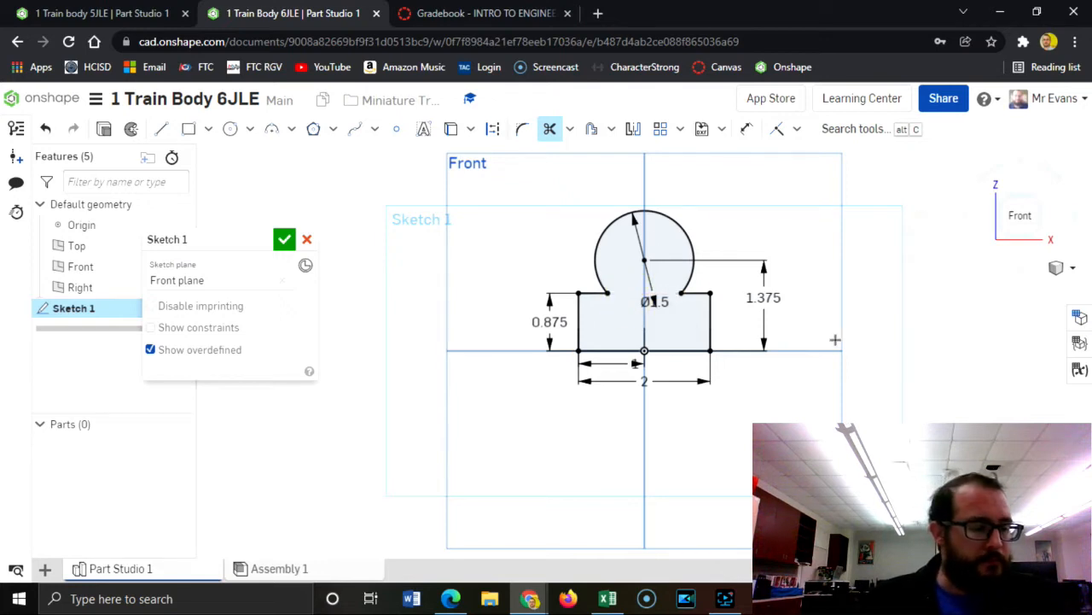
Extrude the front profile as a new solid with a blind depth of 5.5-1.75 in
click(103, 129)
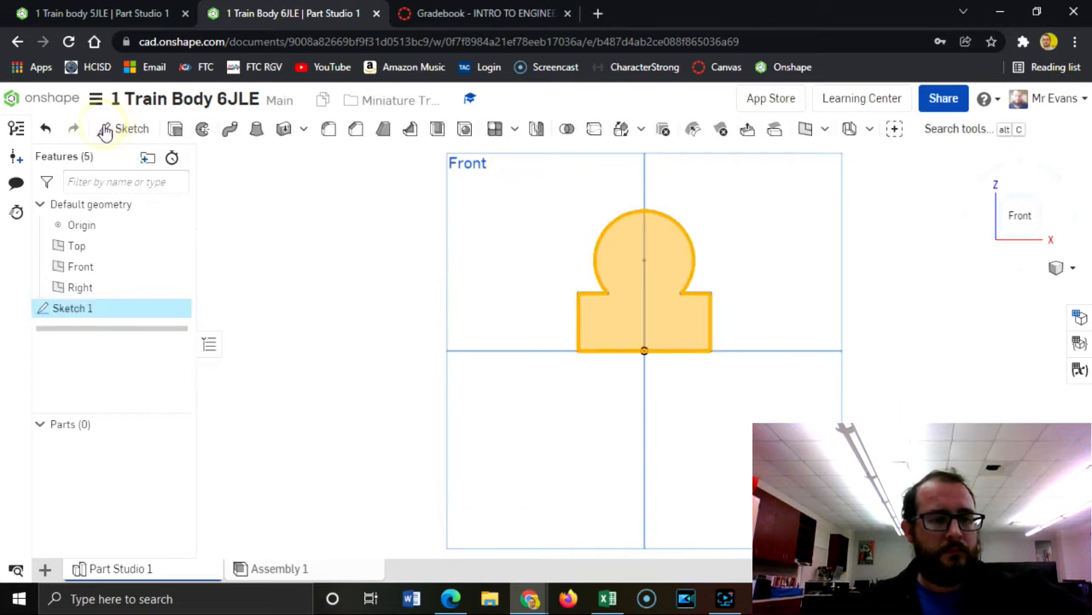
click(268, 369)
drag(268, 369, 338, 370)
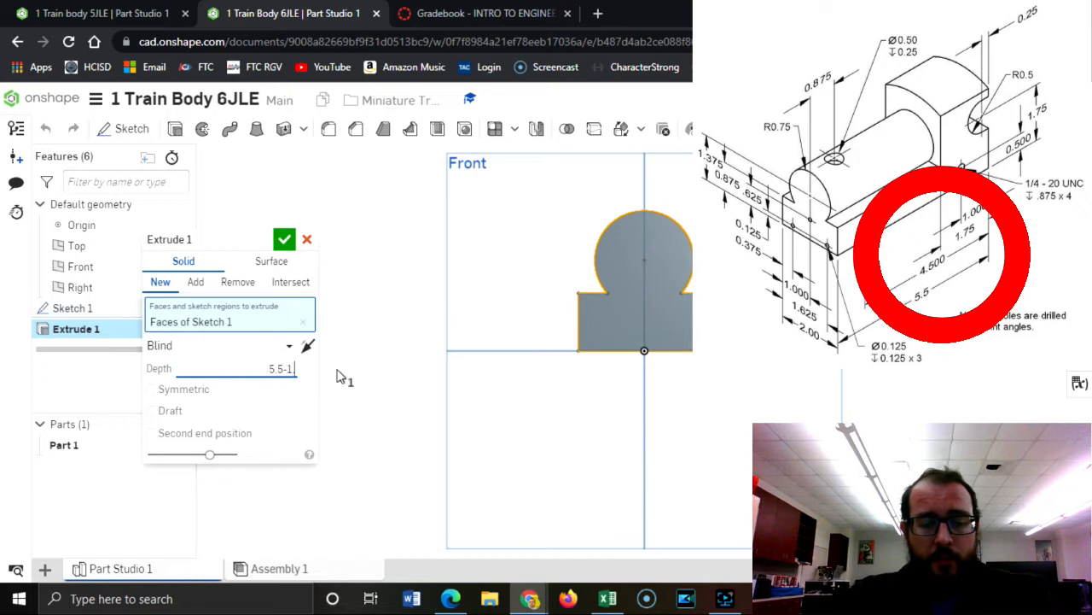
text(.75)
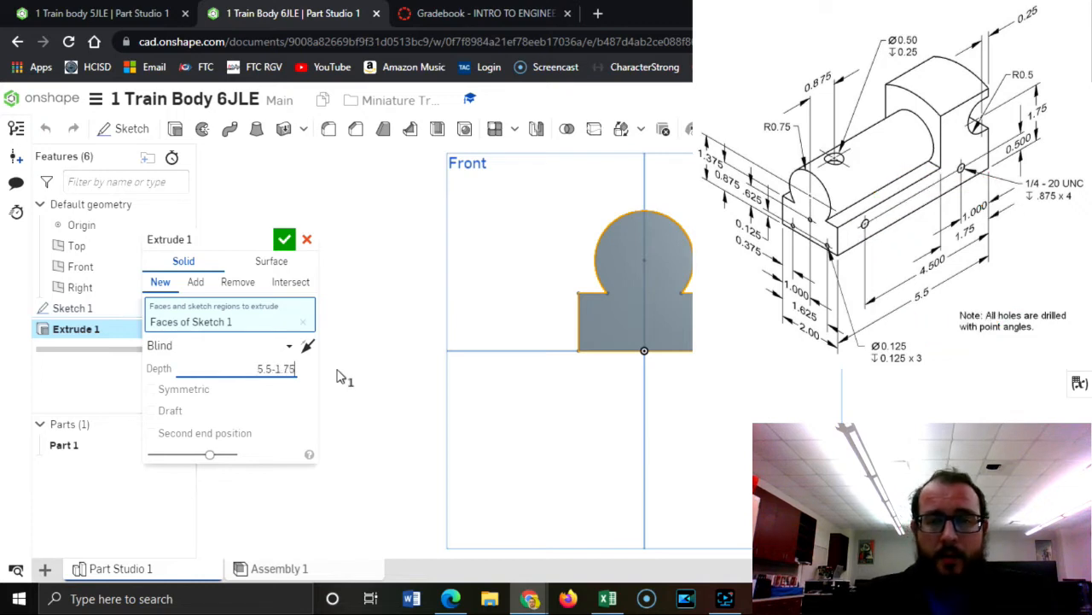
key(Return)
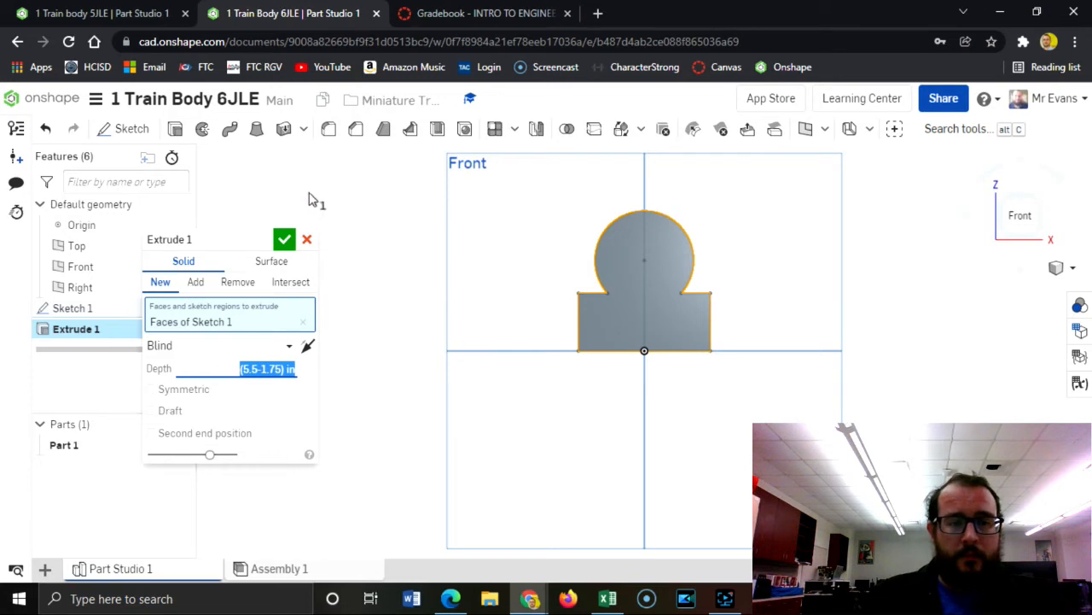
click(284, 239)
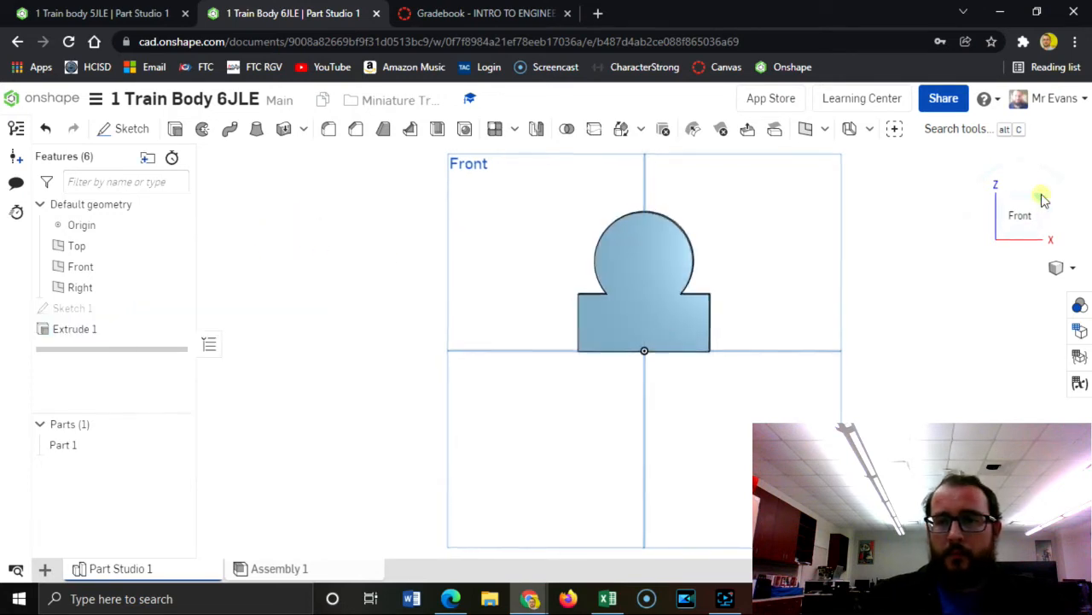
Start a new sketch on the back end face of the extruded body and view it straight on
click(1041, 199)
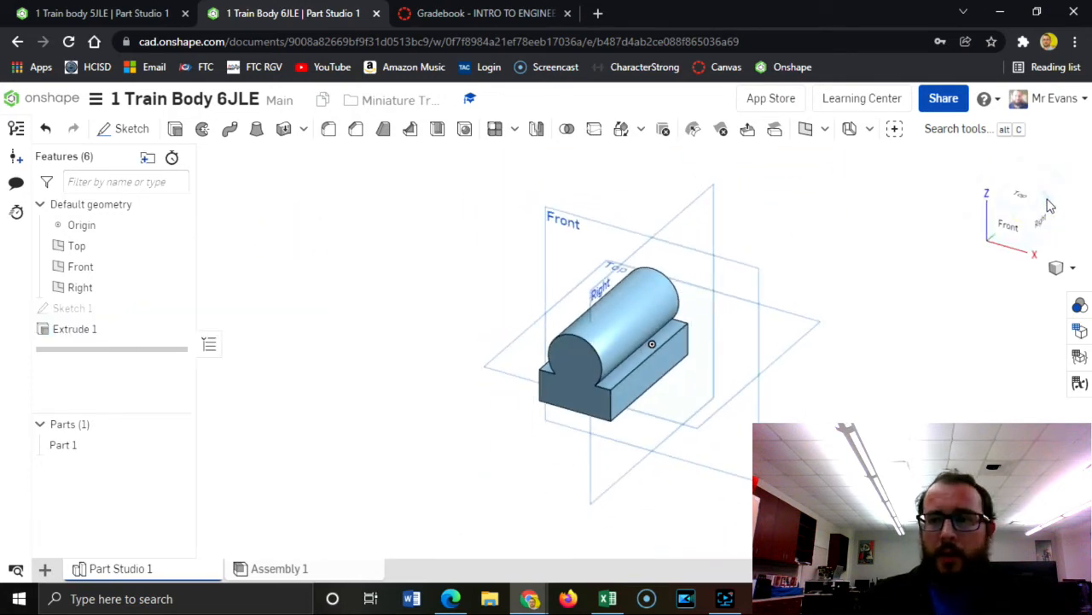
click(1049, 205)
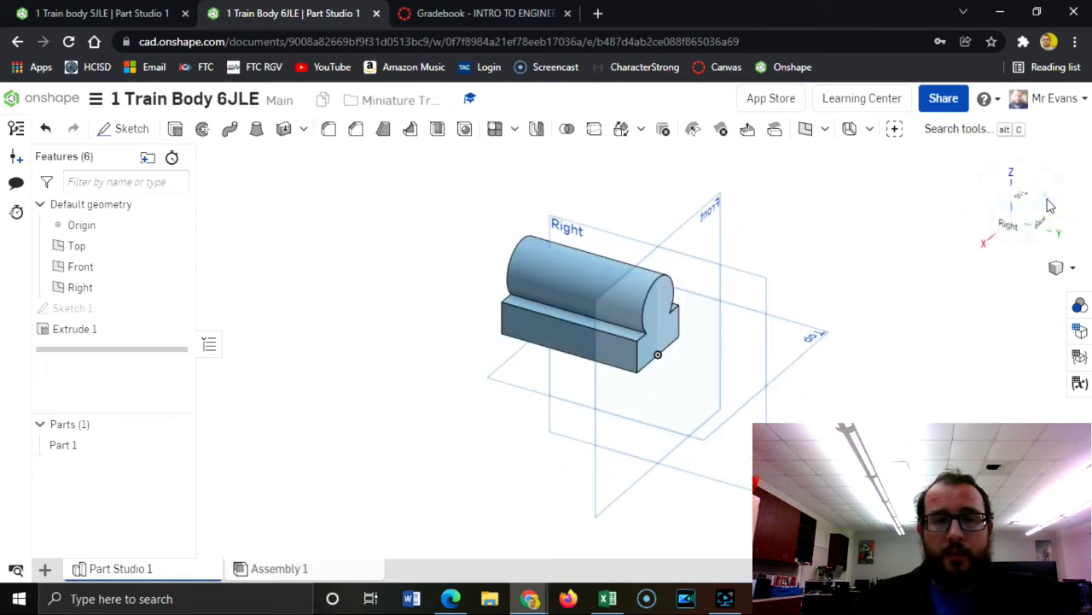
click(111, 128)
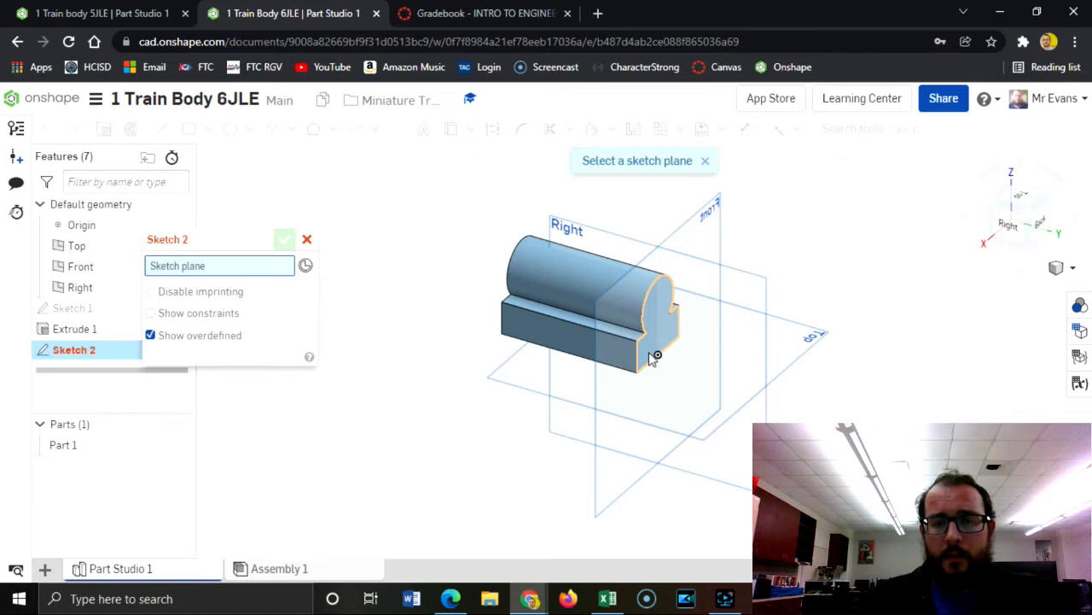
click(652, 357)
click(1047, 237)
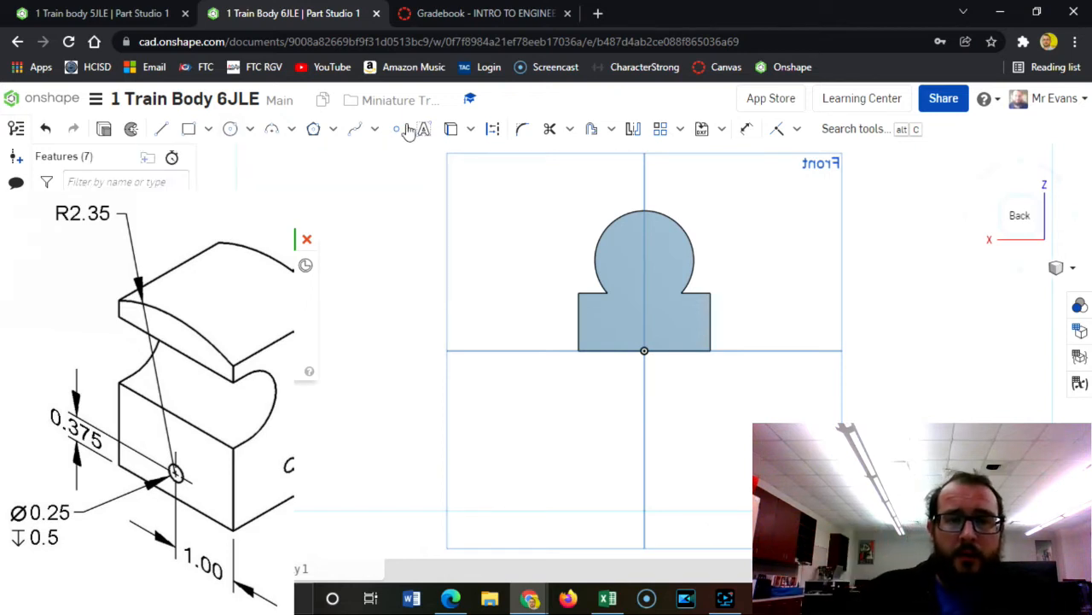
Place a sketch point on the vertical axis and dimension it 0.375 in above the origin
click(397, 130)
click(644, 324)
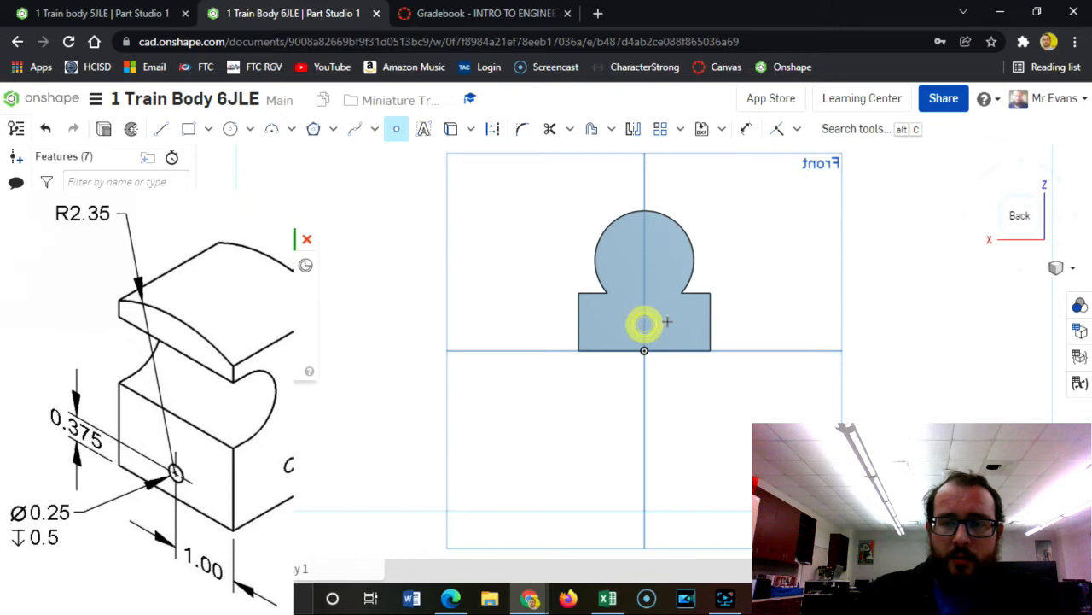
click(745, 129)
click(644, 324)
click(758, 337)
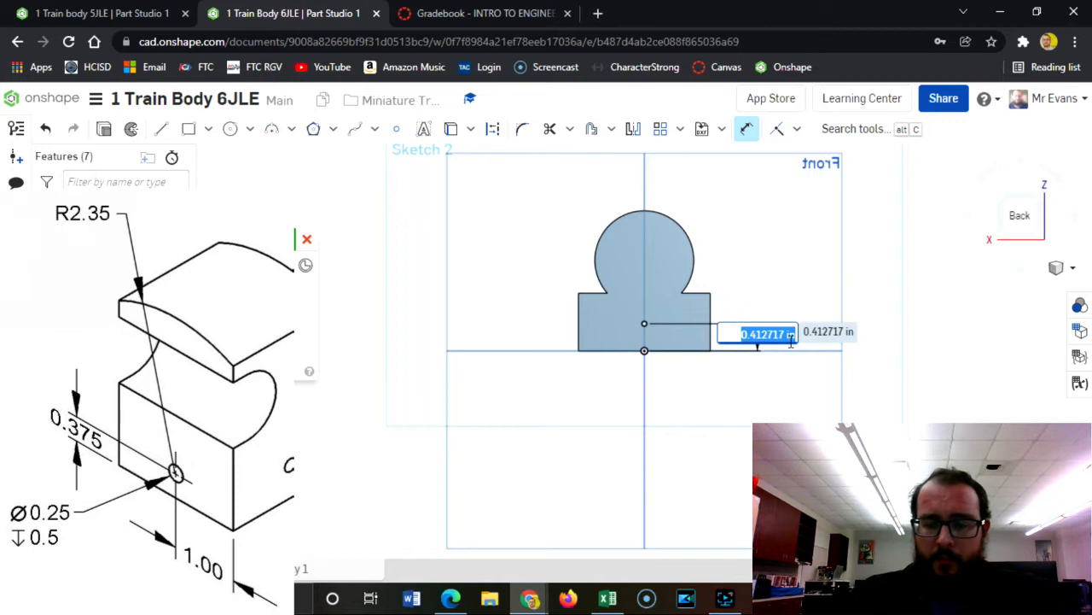
key(BackSpace)
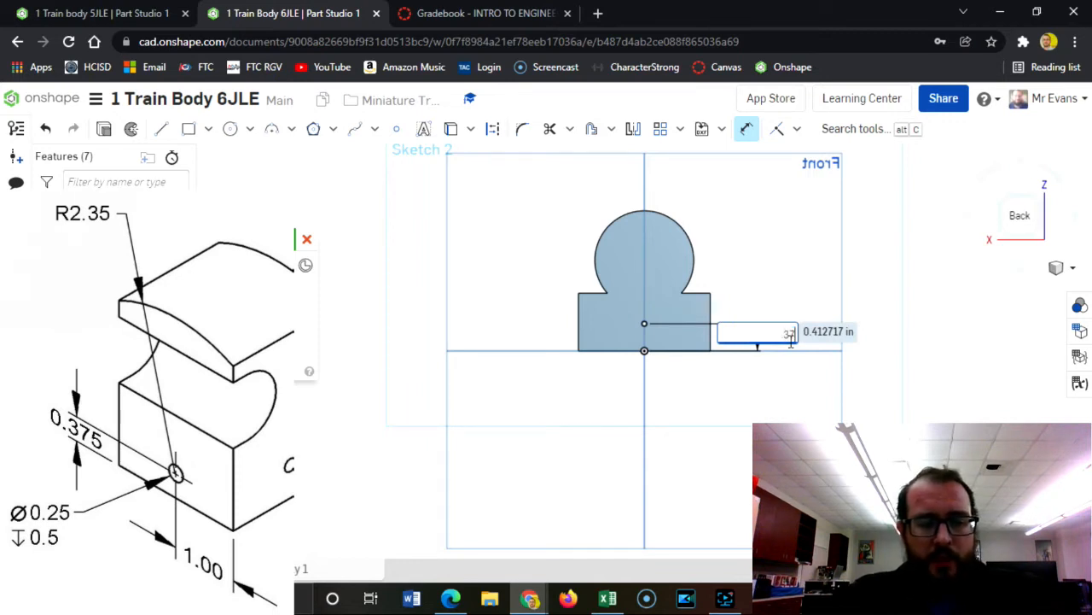
key(Return)
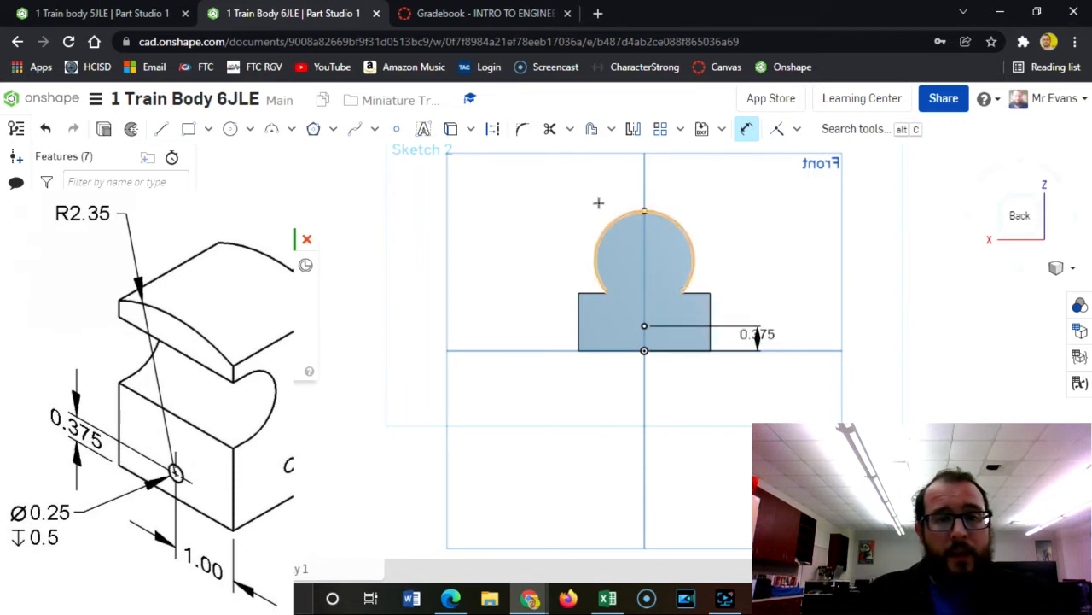
Draw a center point arc over the body, centred on the sketch point, with a radius of 2.35 in
click(290, 130)
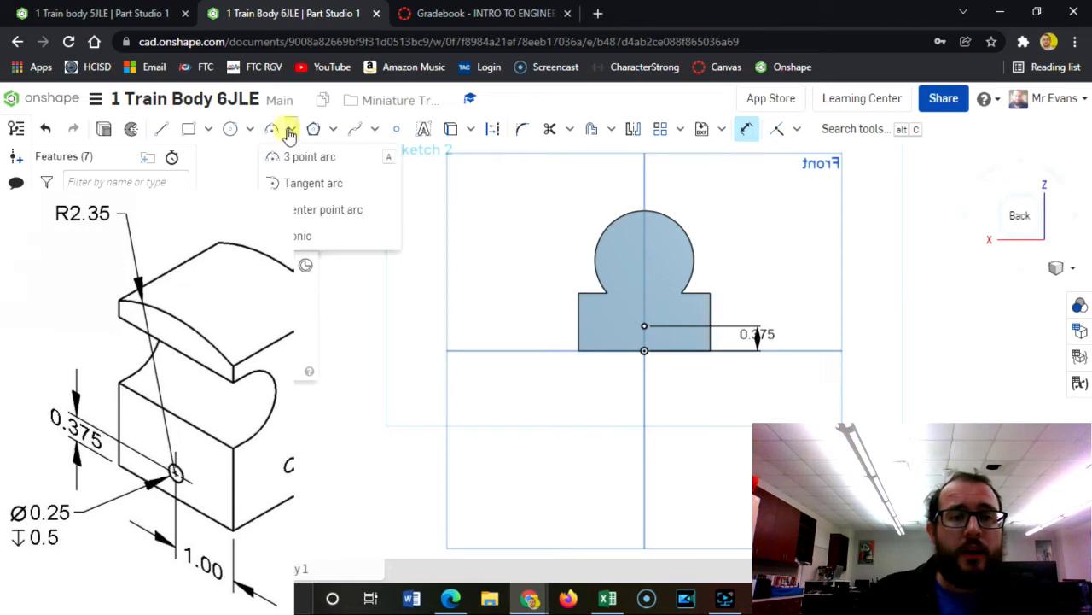
click(314, 209)
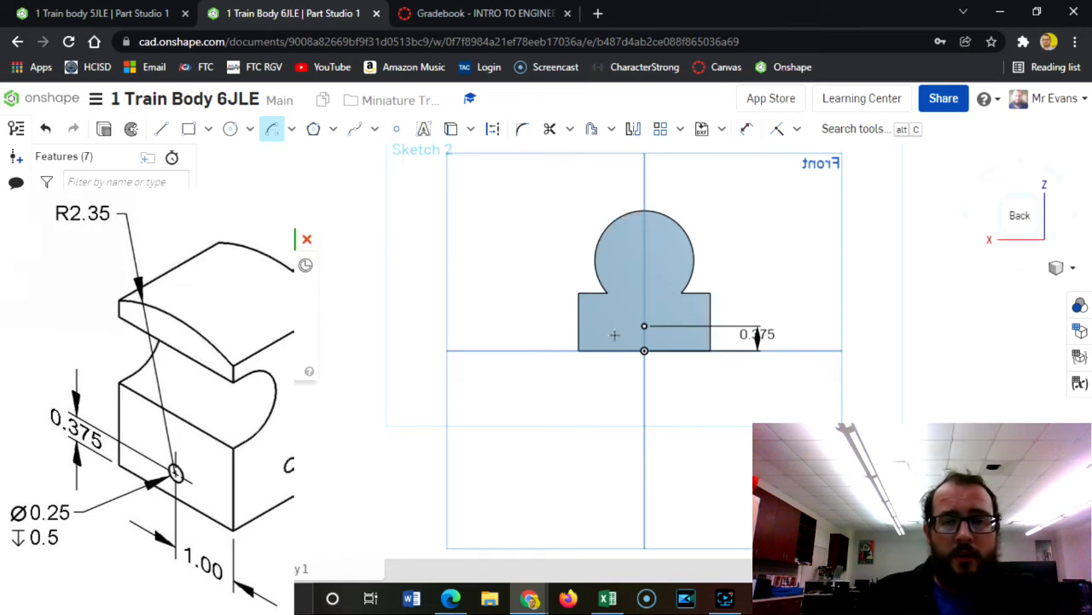
click(645, 326)
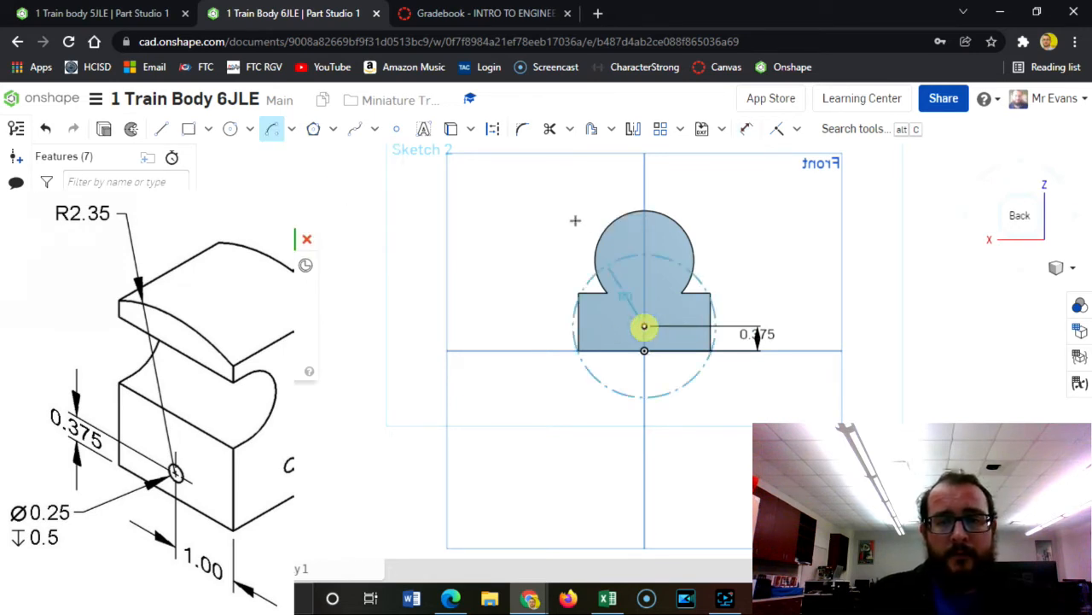
click(522, 189)
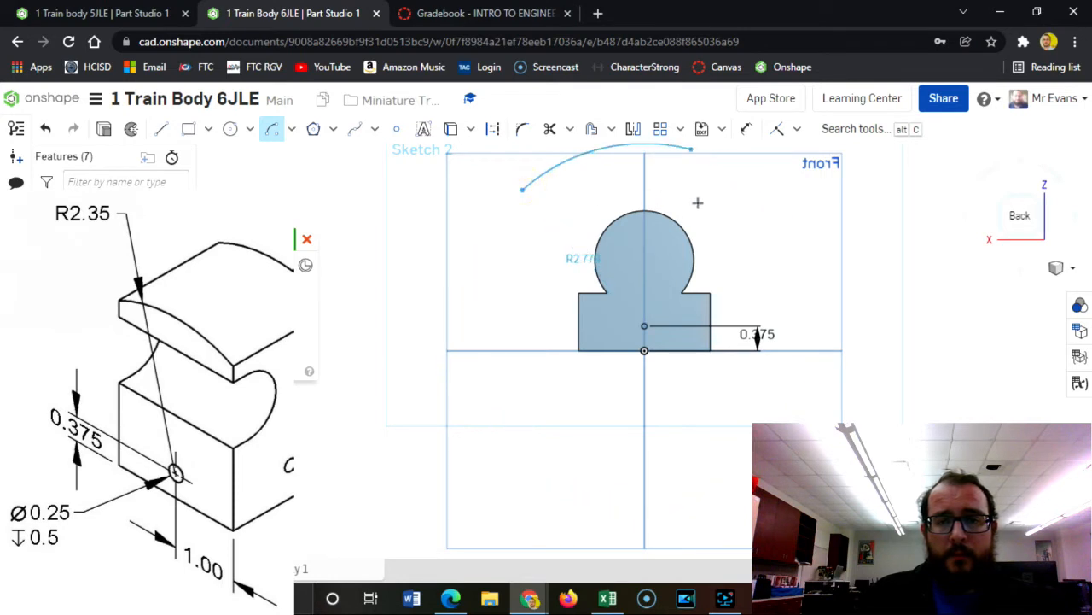
click(750, 217)
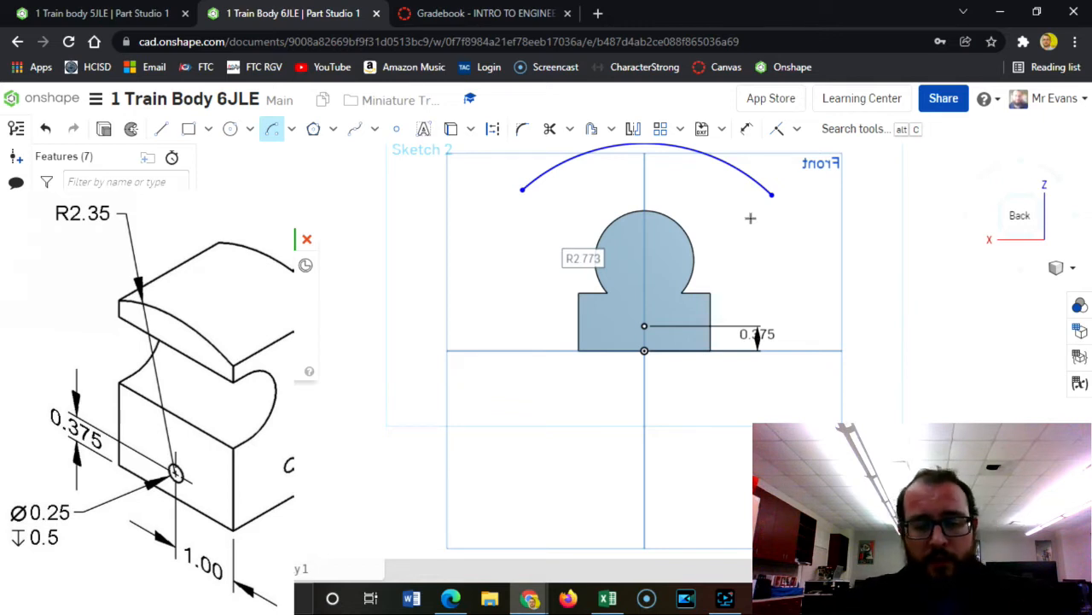
text(2.35)
key(Return)
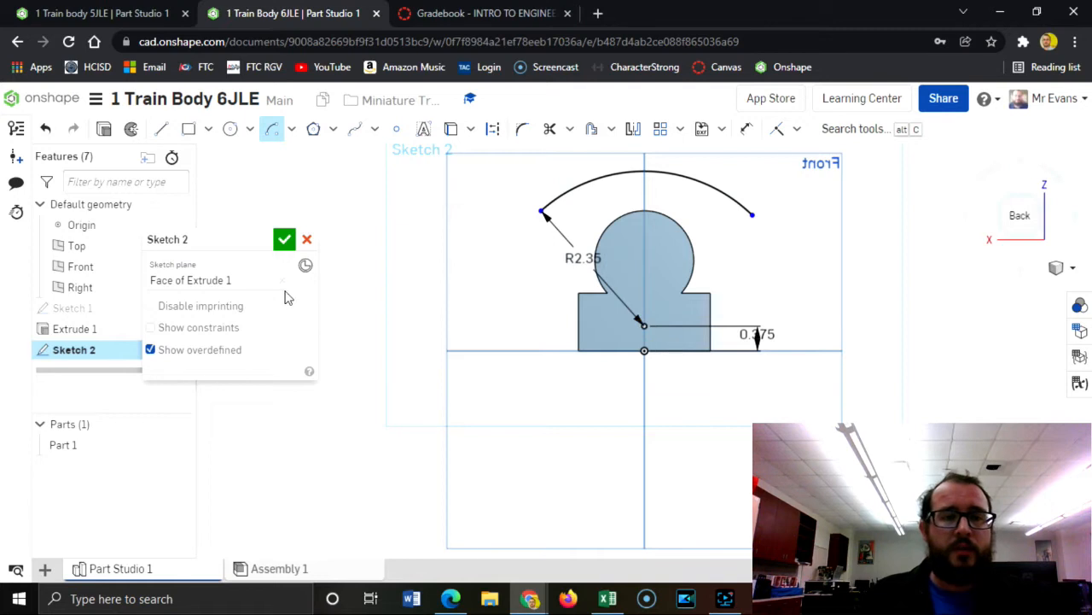
Draw a line along the body's 2 in bottom edge and vertical lines from both bottom corners up past the arc
click(163, 133)
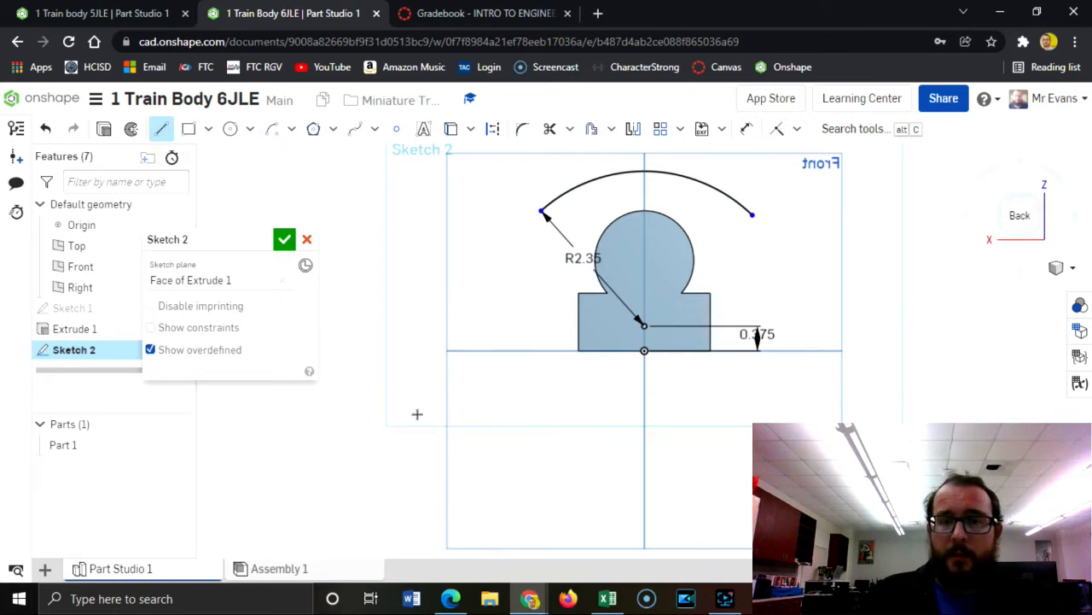
click(578, 350)
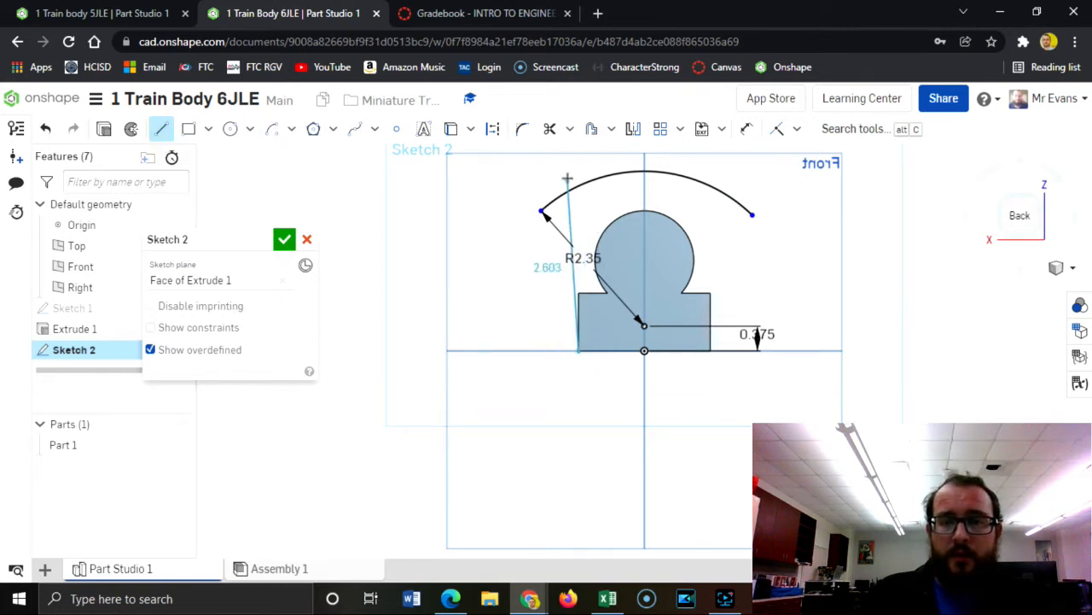
click(578, 168)
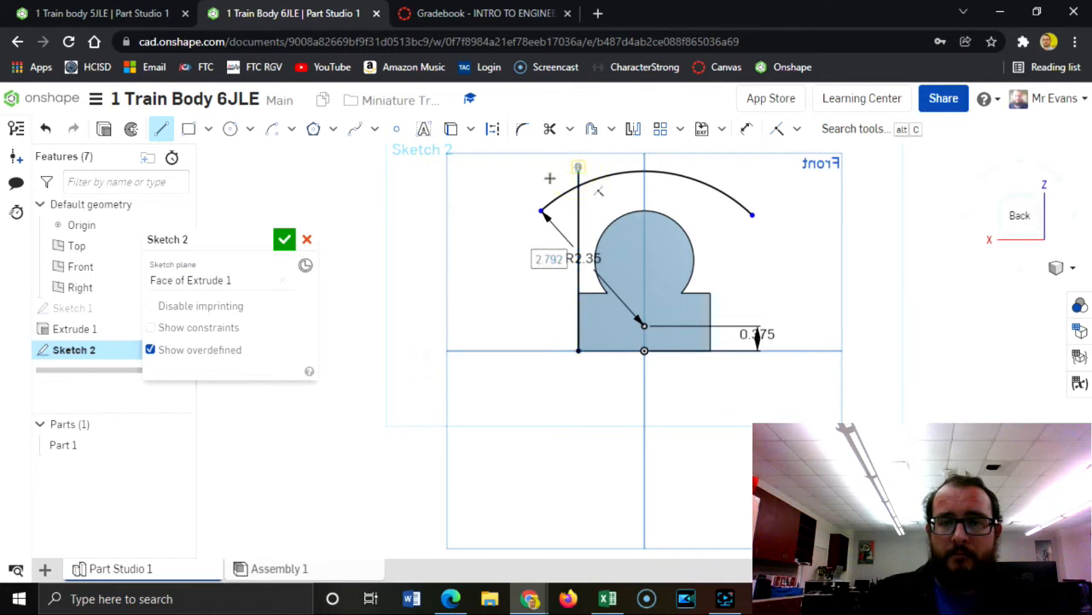
key(Escape)
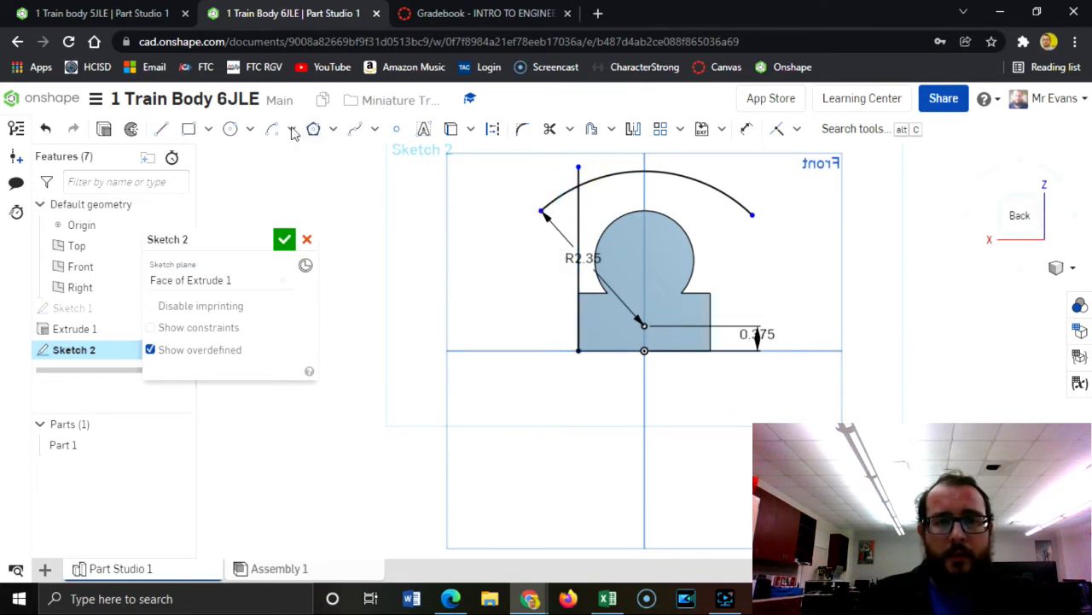
click(162, 128)
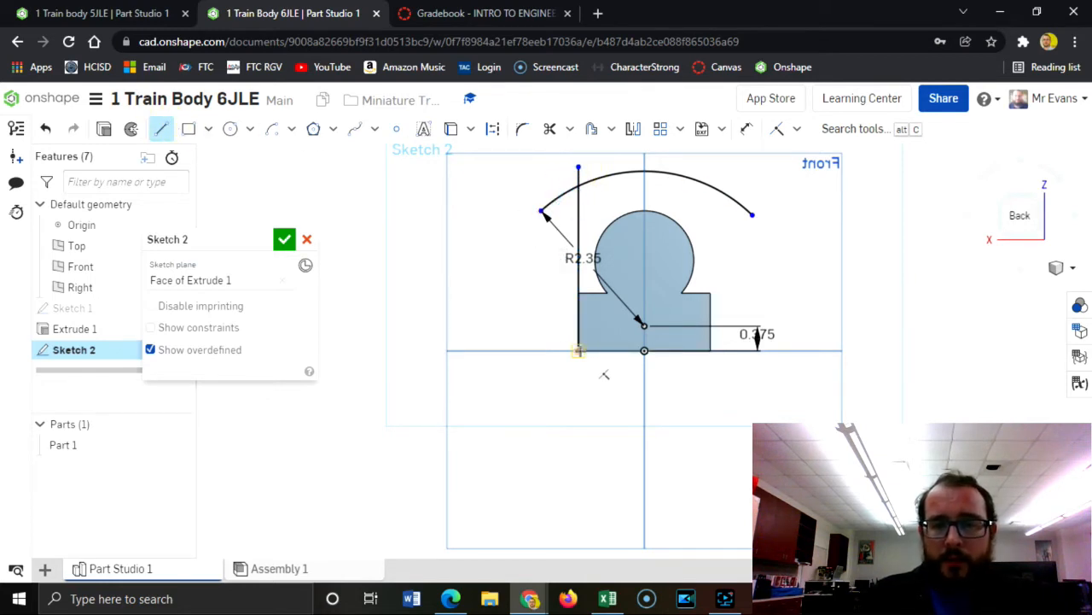
click(579, 350)
click(710, 350)
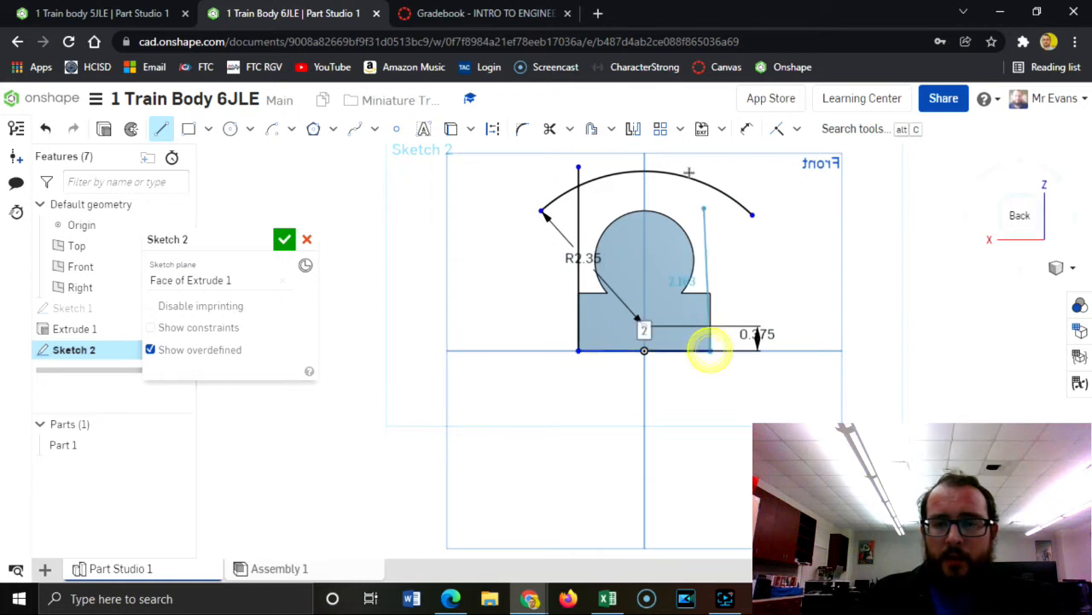
click(710, 162)
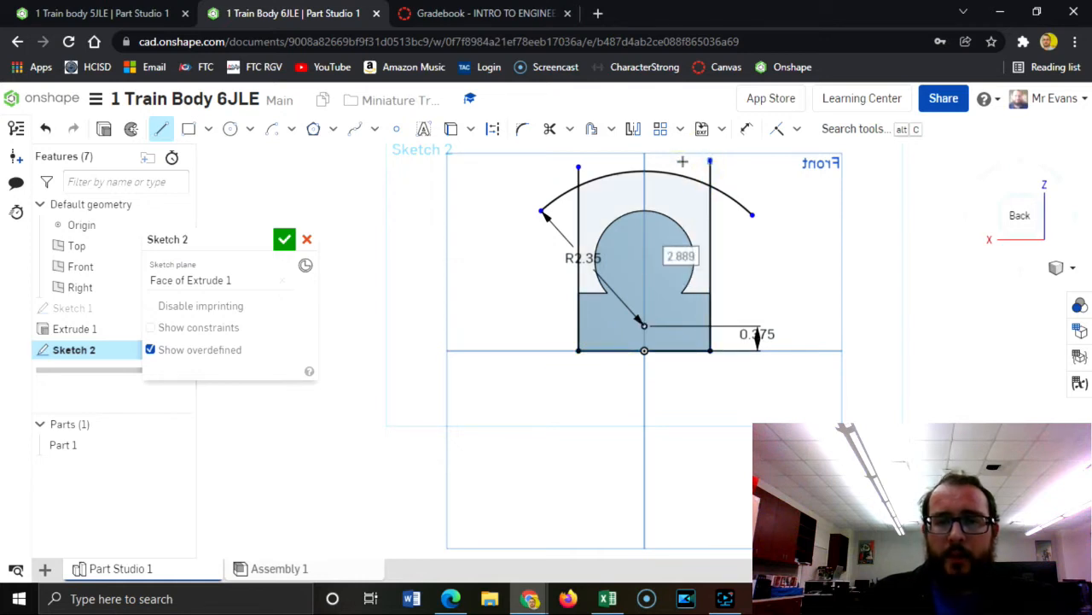
Trim the arc ends outside the vertical lines and the line ends above the arc, and finish the cab sketch
click(551, 128)
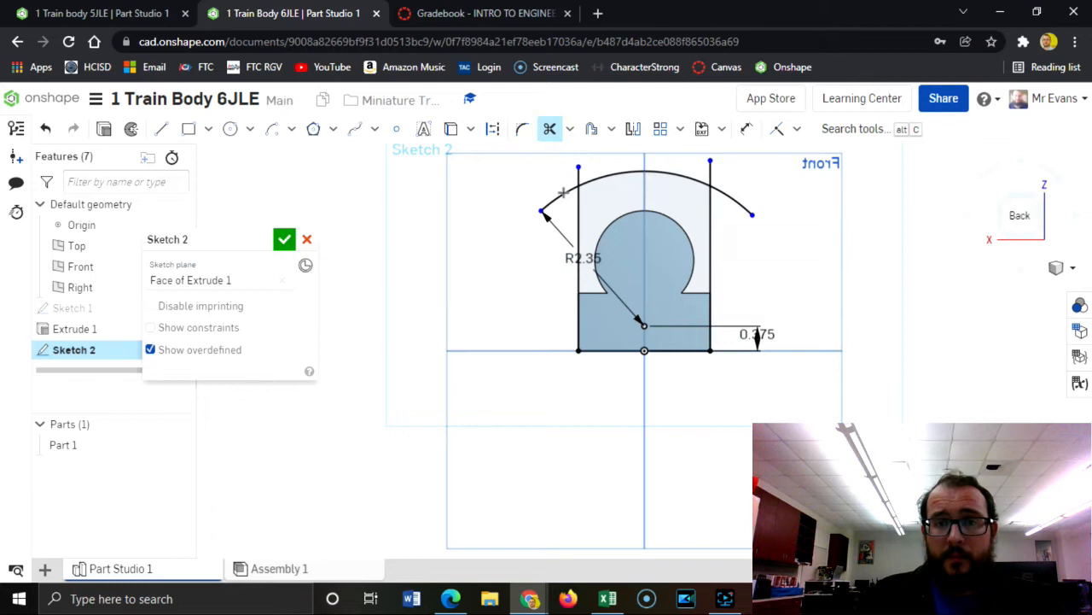
click(563, 195)
click(579, 177)
click(710, 168)
click(727, 196)
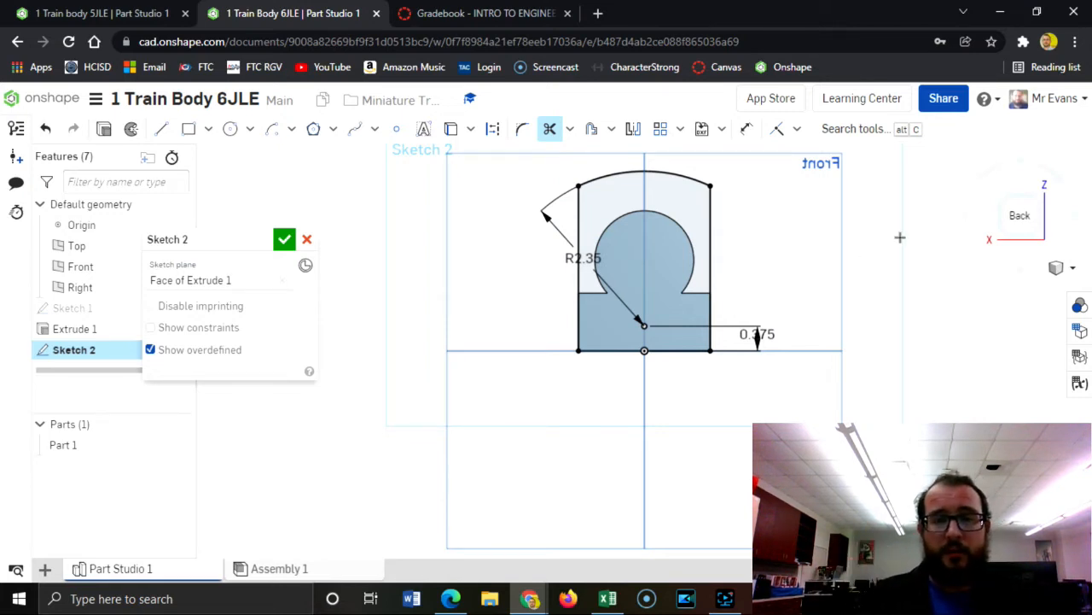
click(284, 239)
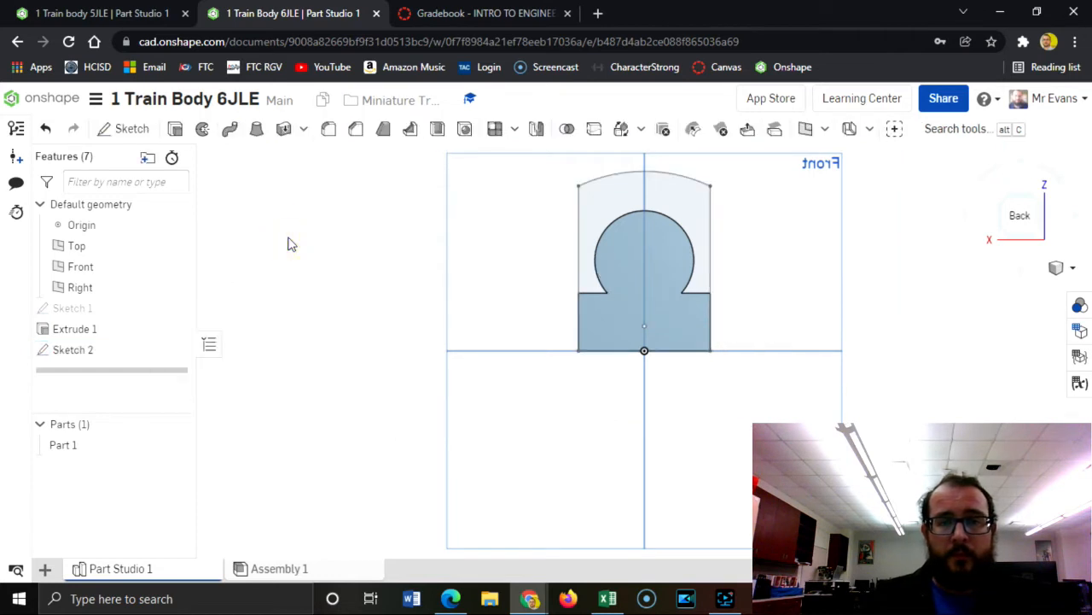
Extrude both regions of the cab sketch 1 in rearward, adding them to the body
click(1003, 200)
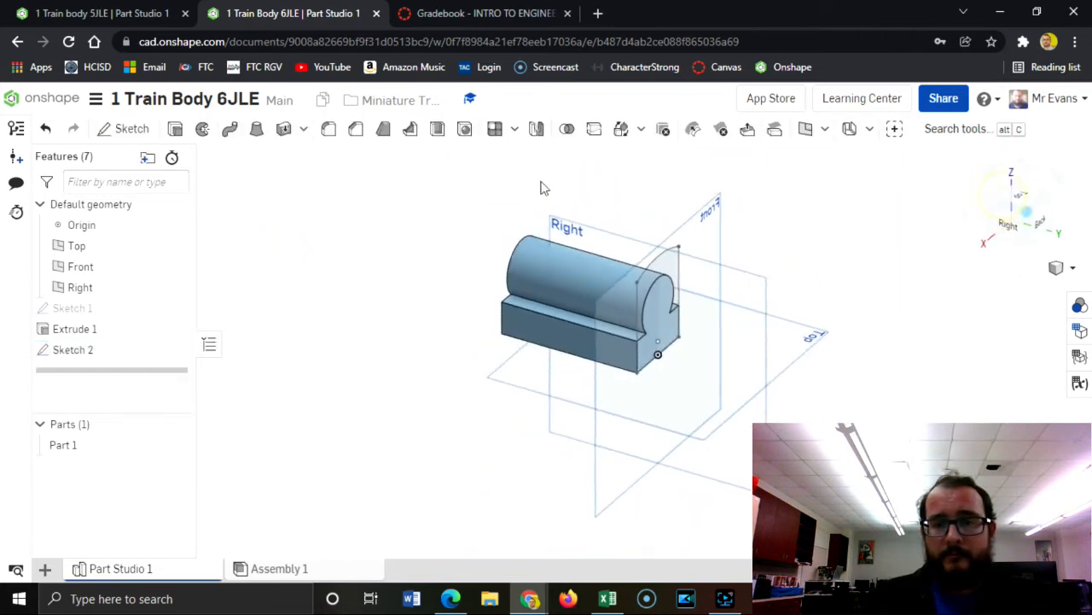
click(177, 130)
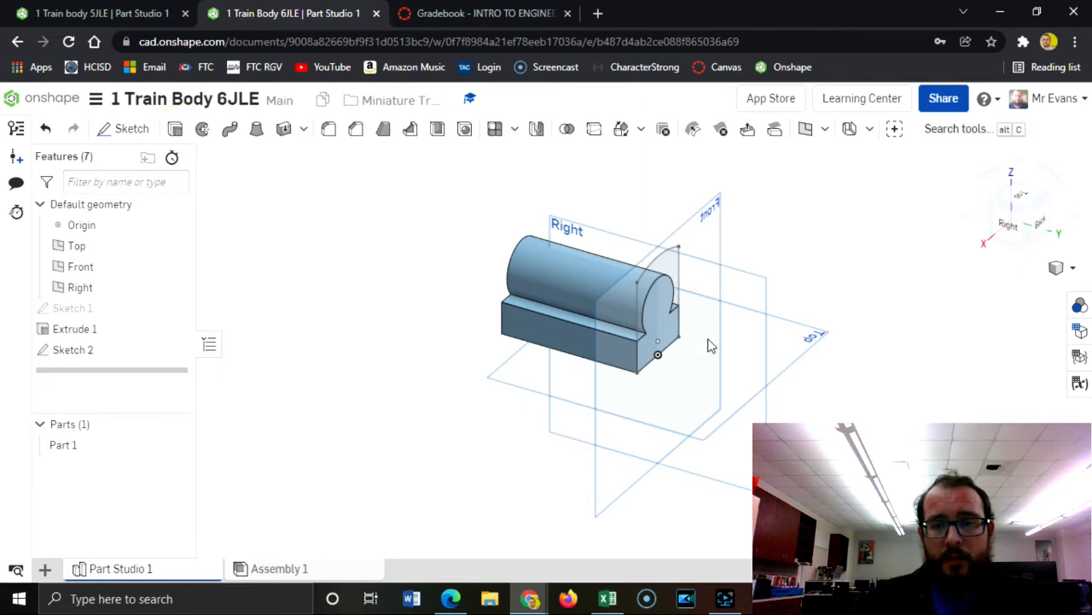
click(659, 328)
click(671, 268)
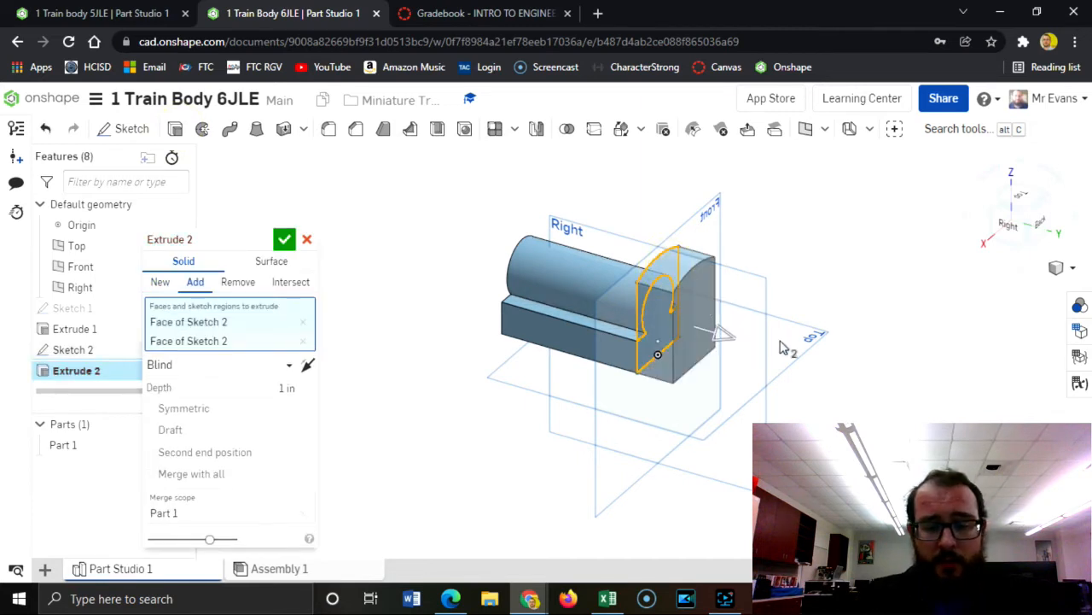
key(Return)
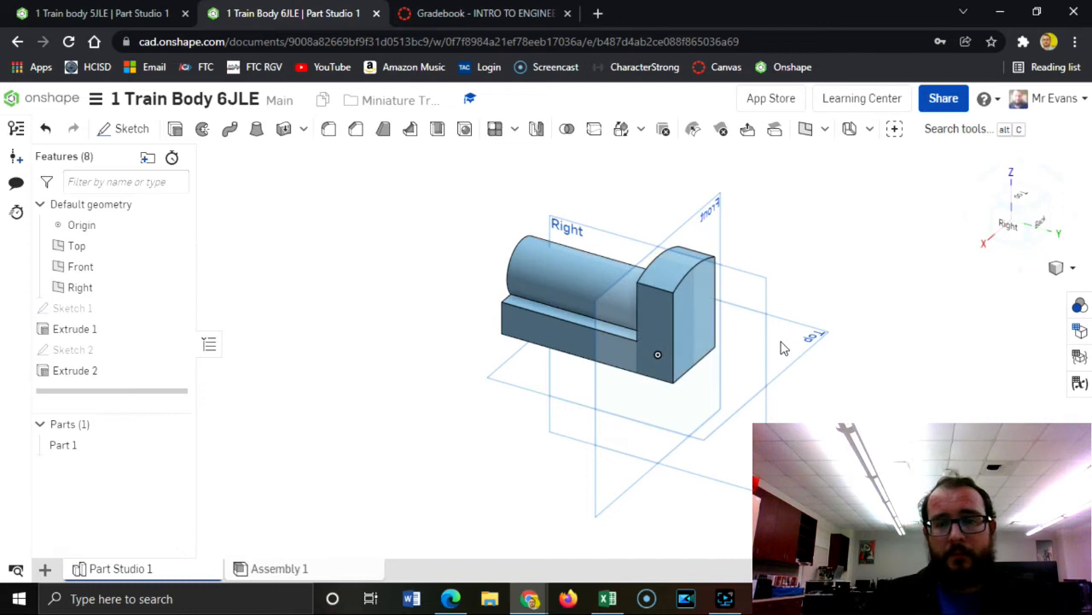
Set the cab extrusion's depth to 1.75 in
double_click(88, 372)
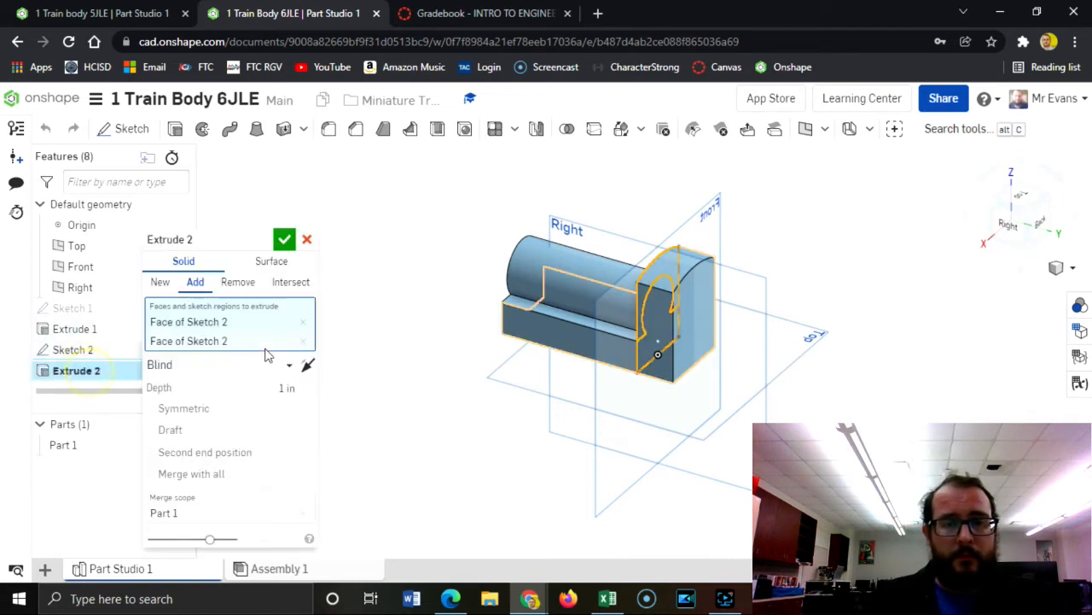
click(261, 387)
text(1)
key(Return)
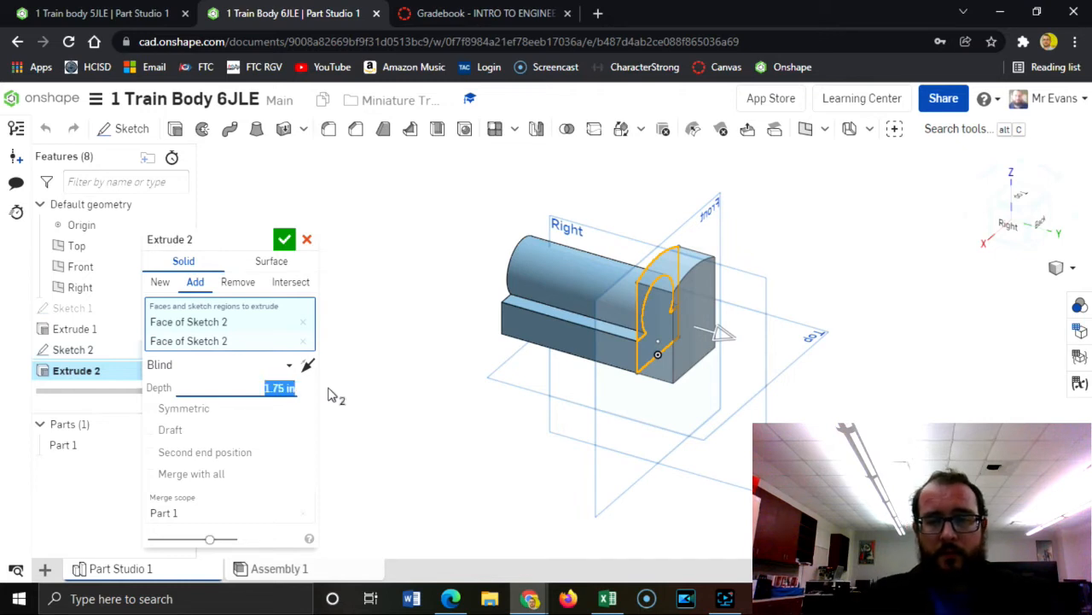
click(284, 241)
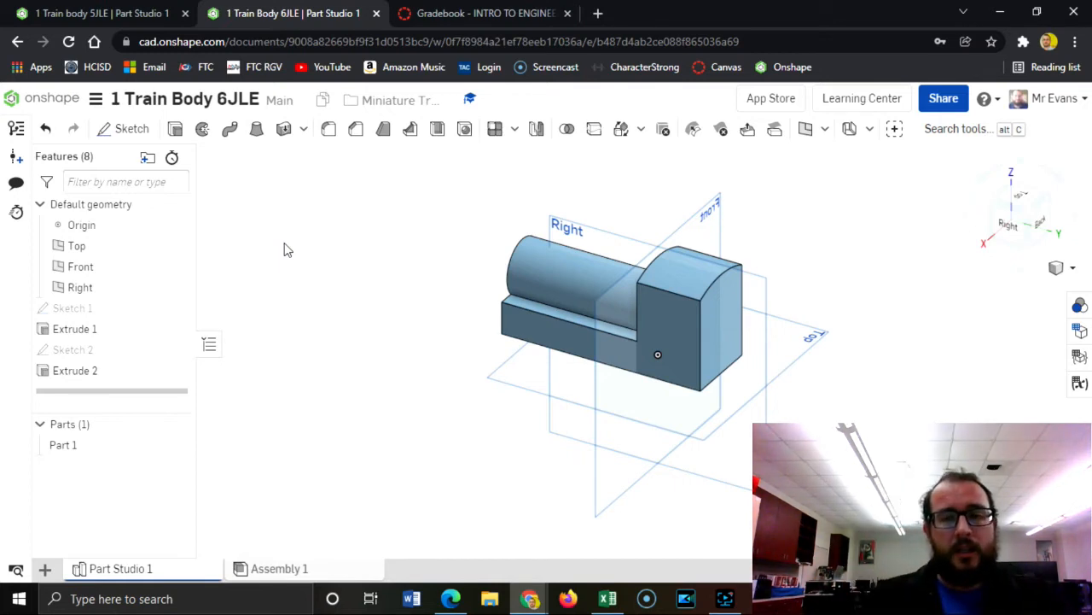
Start a sketch on the cab's right side face and draw a 1 in diameter circle near the rear edge
click(1015, 226)
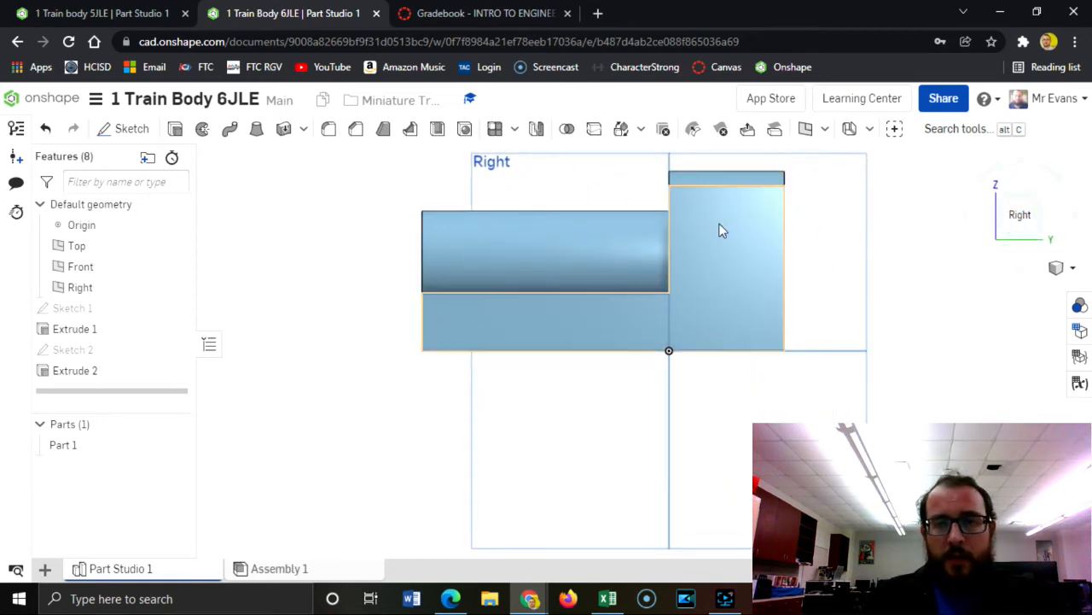
click(111, 128)
click(717, 289)
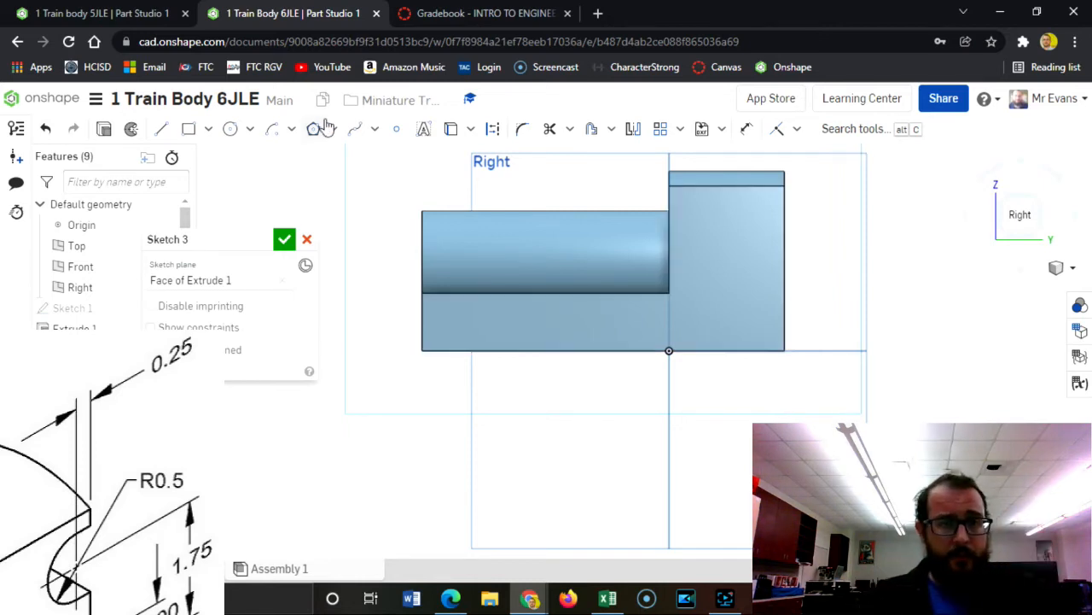
click(229, 129)
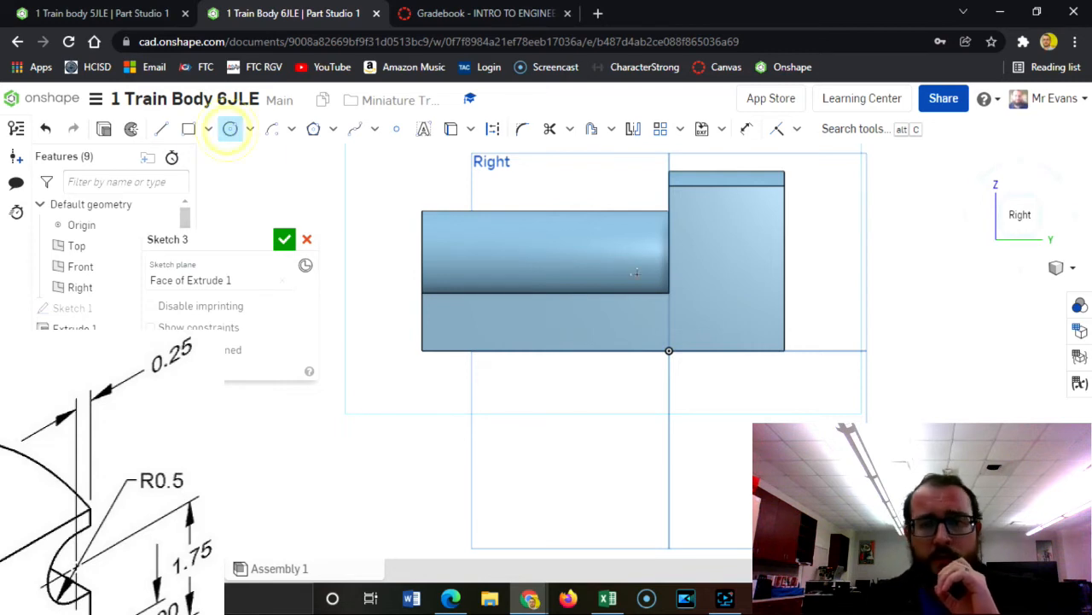
click(752, 239)
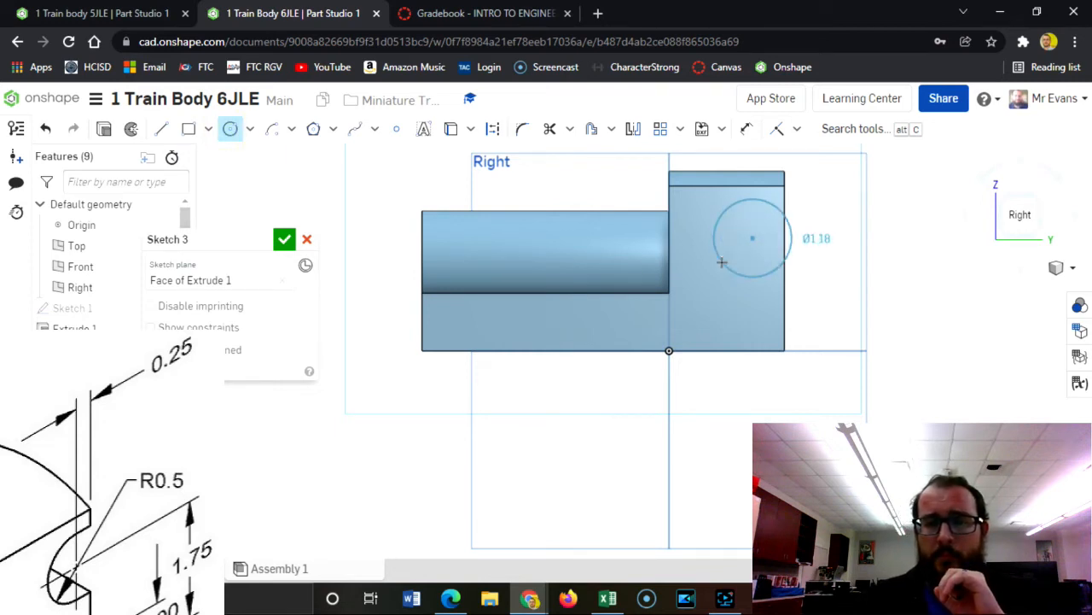
click(783, 238)
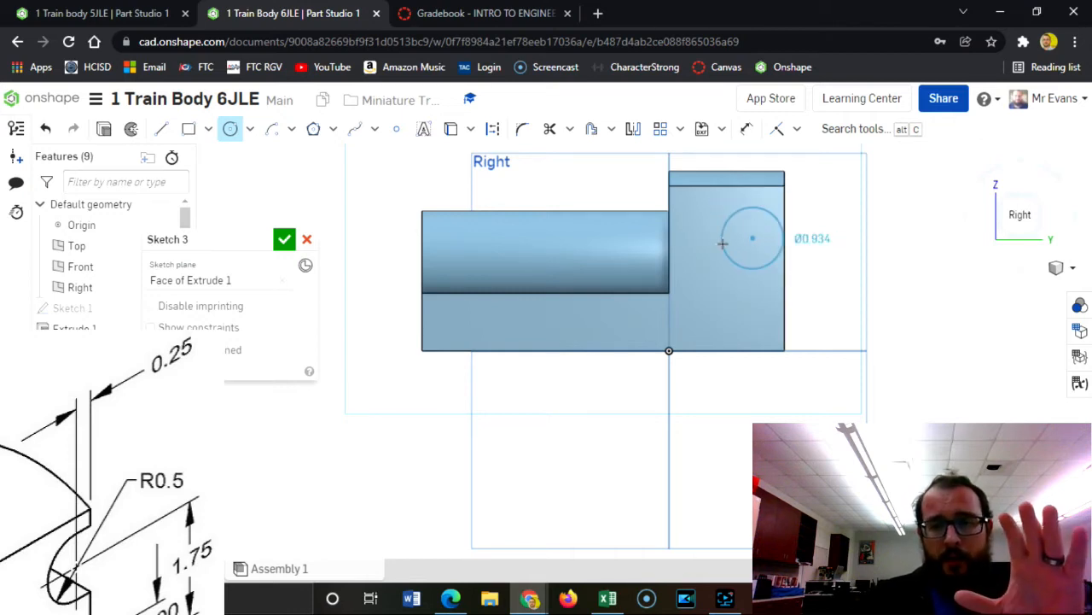
click(728, 232)
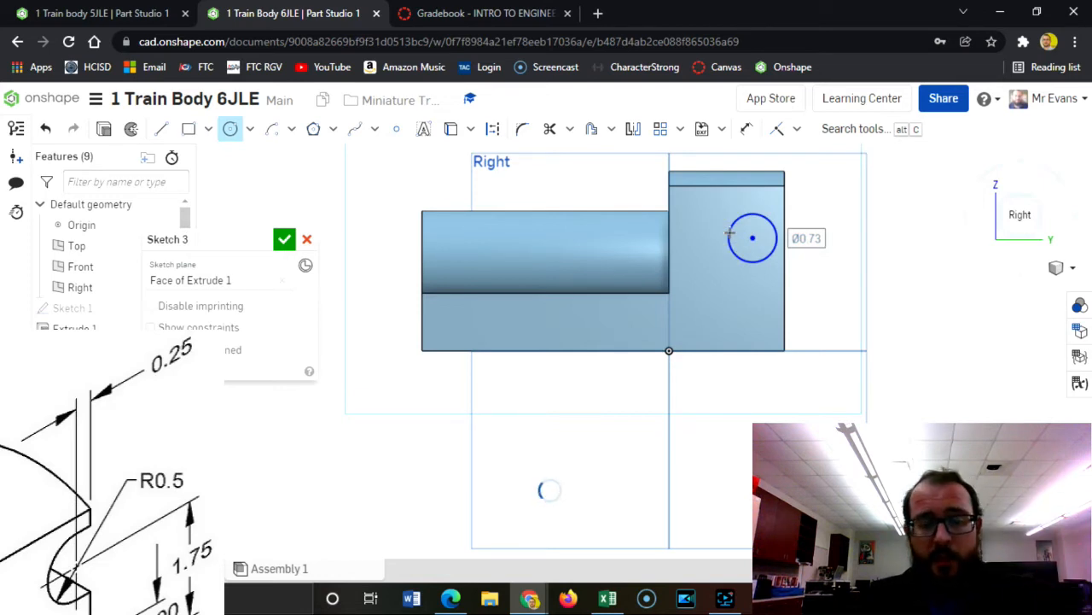
text(1)
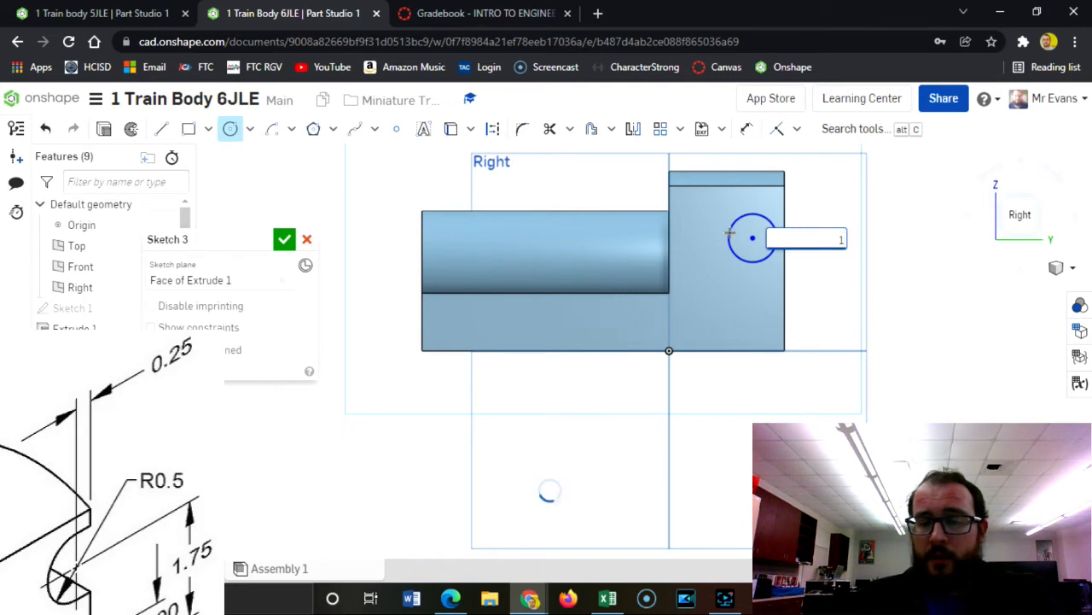
key(Return)
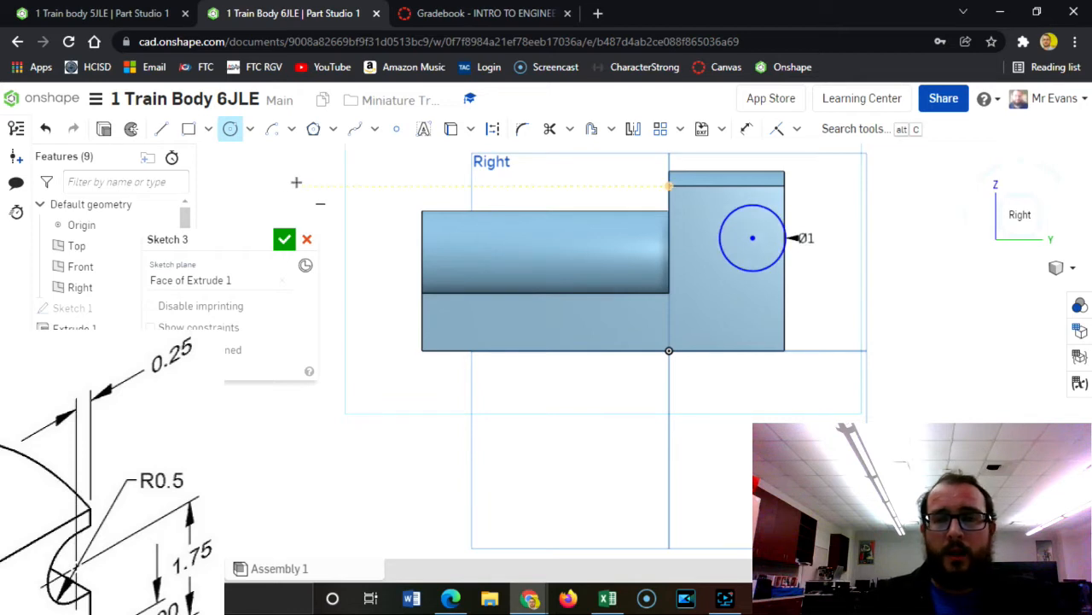
Draw a vertical line from the circle's centre up to its top and a horizontal line from there to the cab's rear edge
click(161, 128)
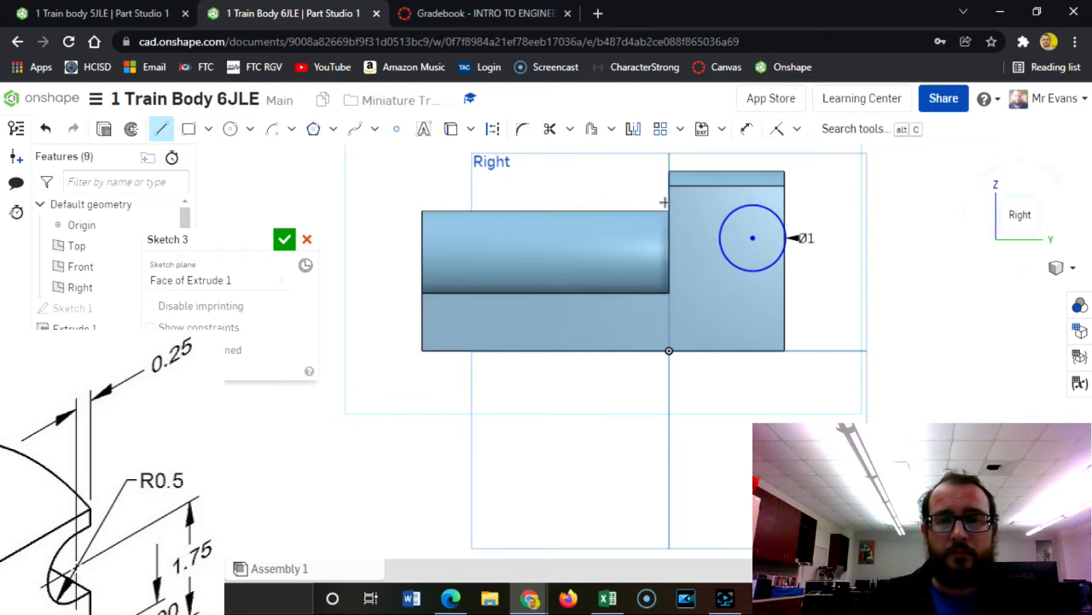
click(753, 238)
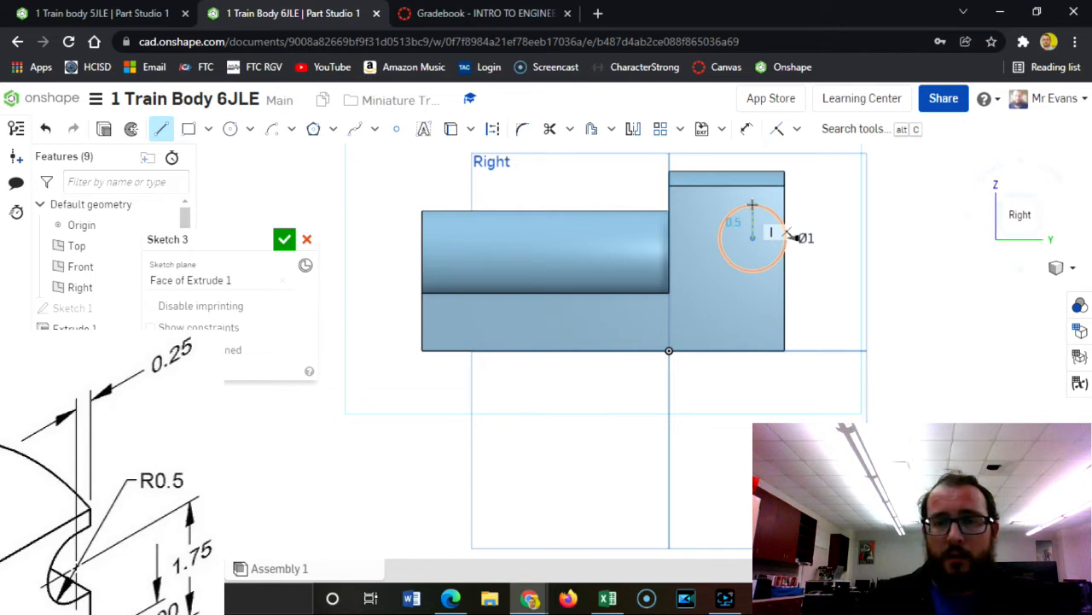
click(752, 205)
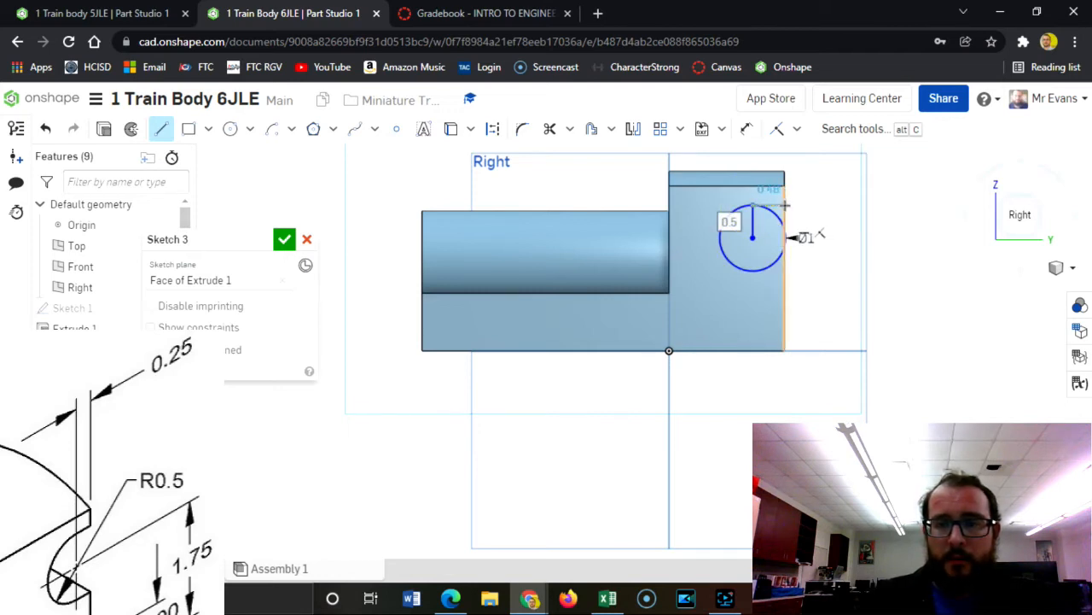
click(784, 205)
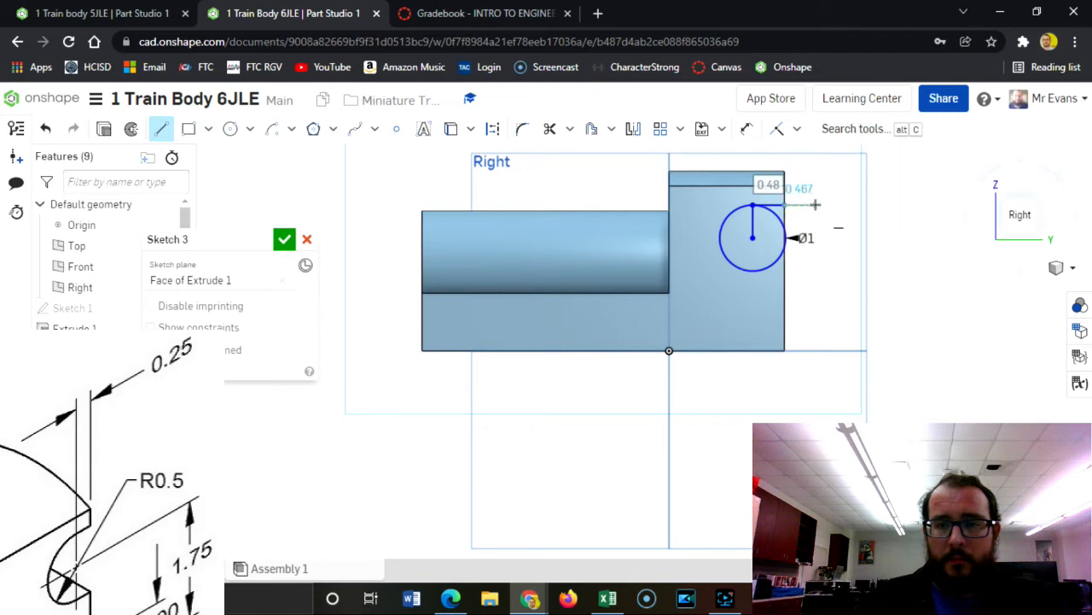
key(Escape)
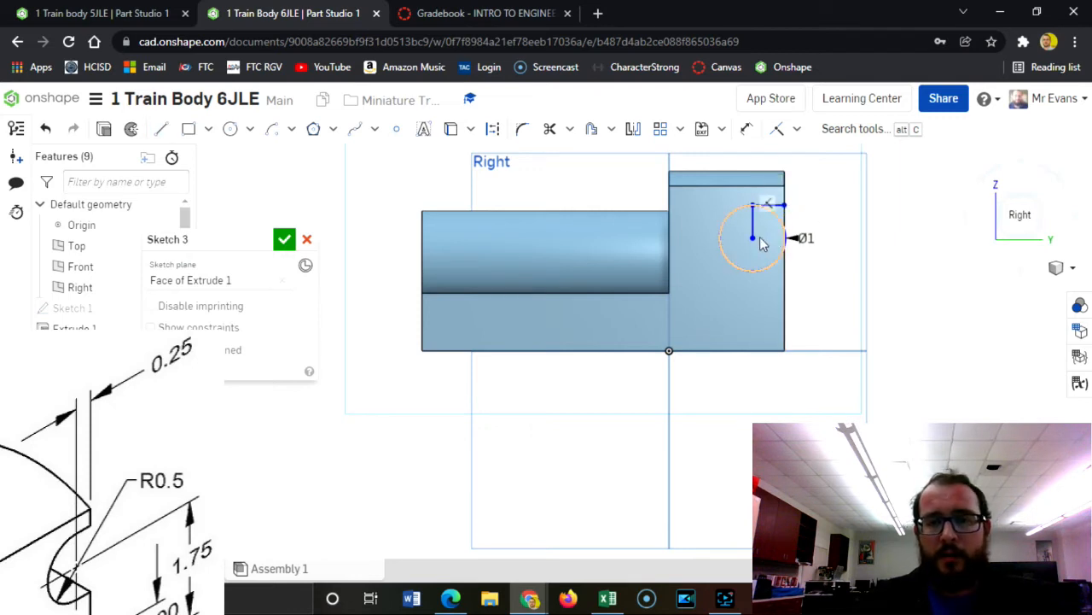
Draw a vertical line from the circle's centre down to its lowest point and a horizontal line from there to the rear edge
click(162, 129)
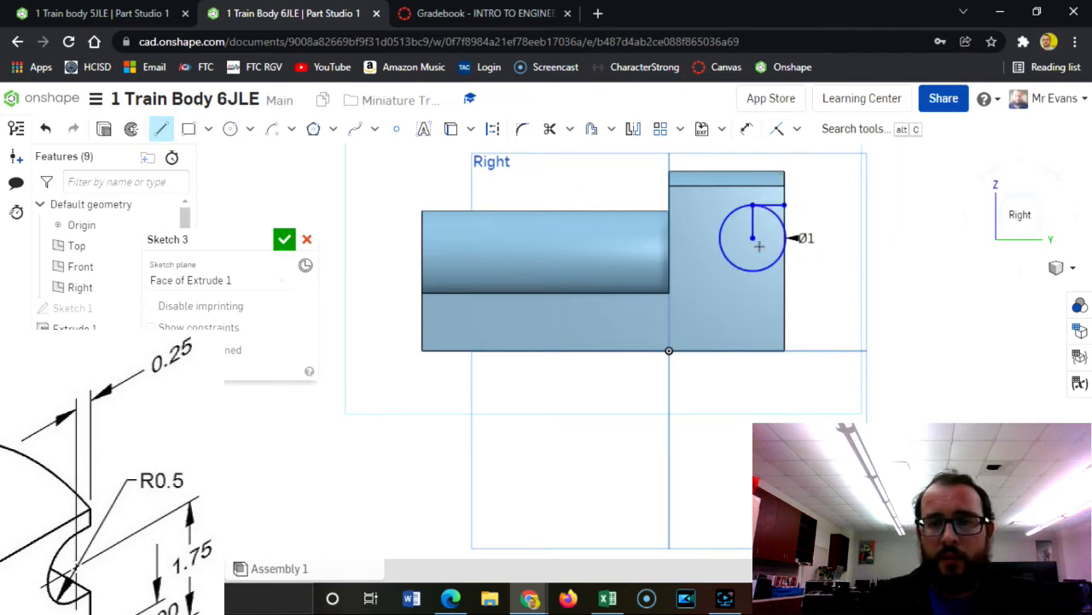
click(752, 255)
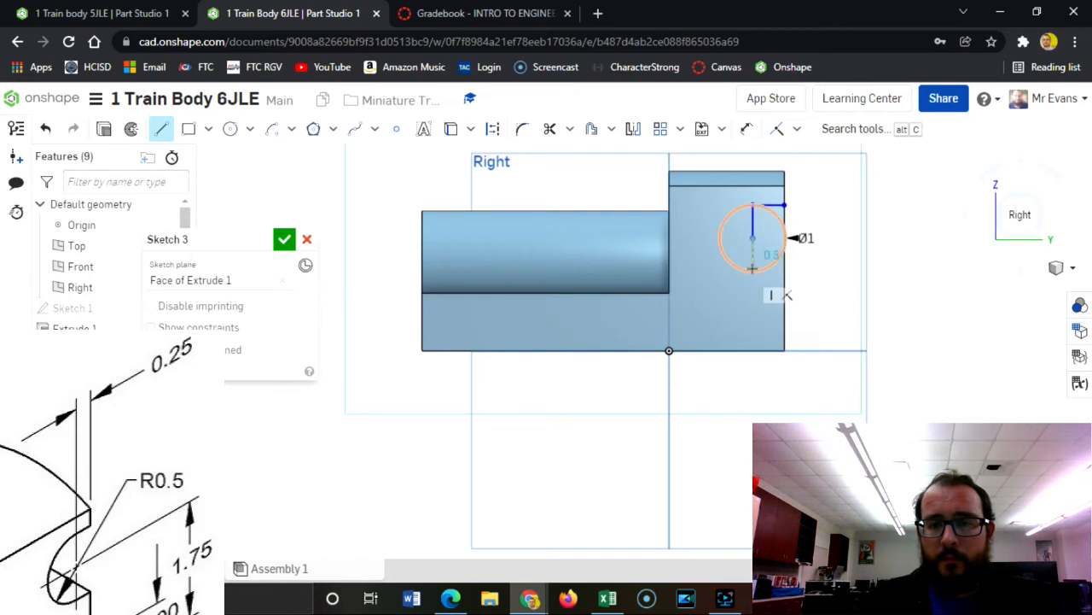
click(752, 270)
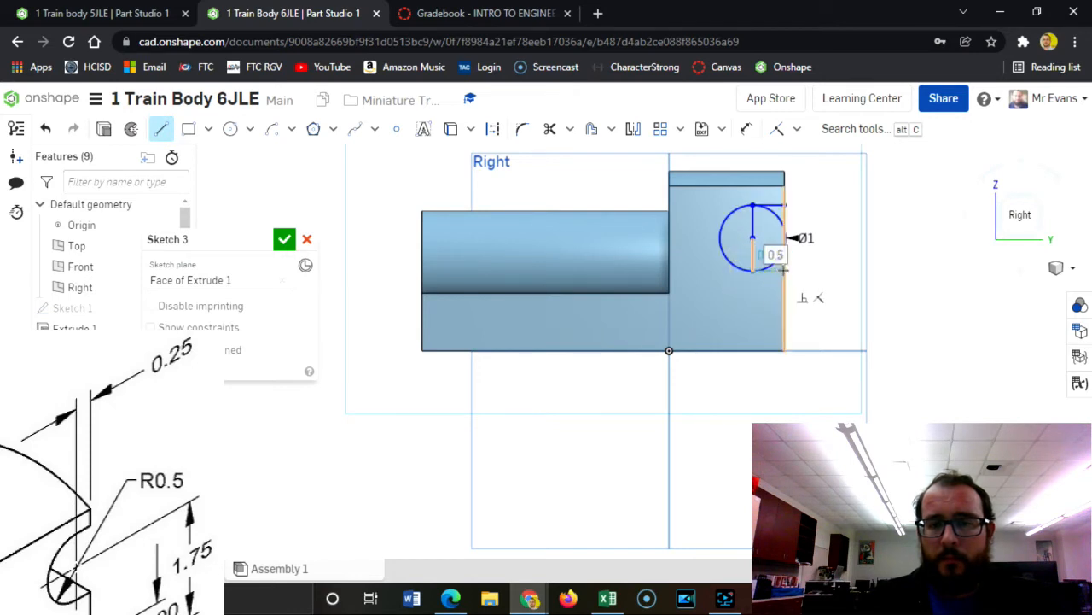
click(784, 270)
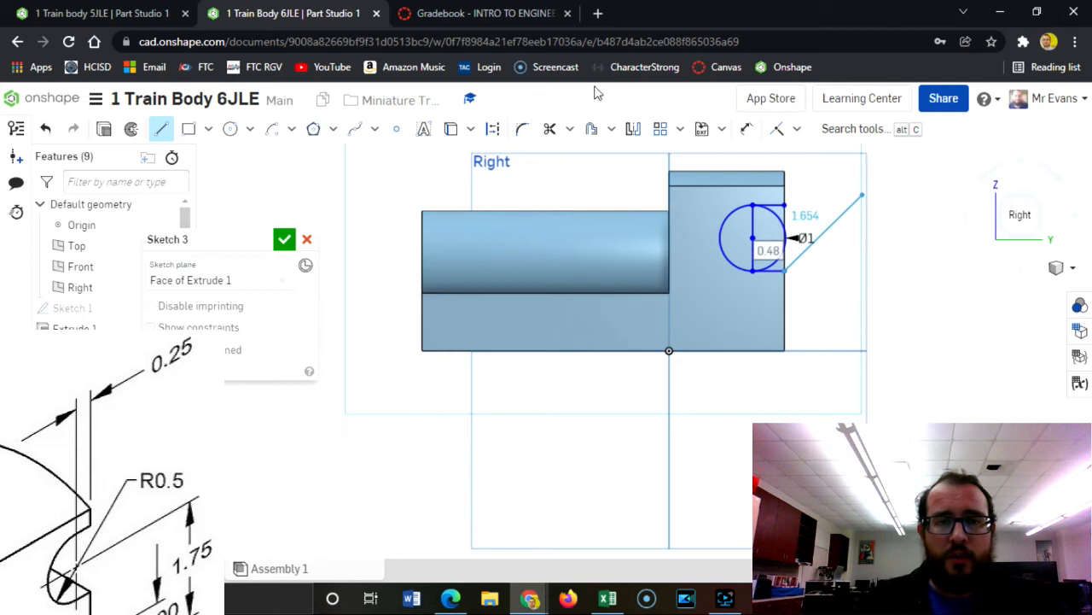
Trim the circle's rear half and the inner vertical lines, and close the slot profile with a line along the cab's rear edge
click(550, 129)
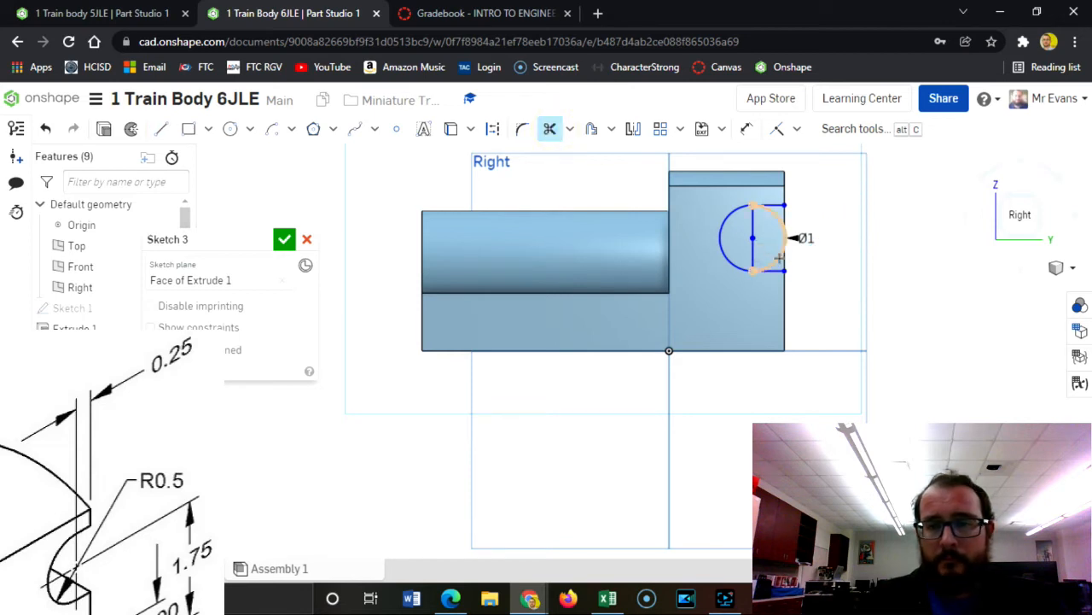
click(779, 258)
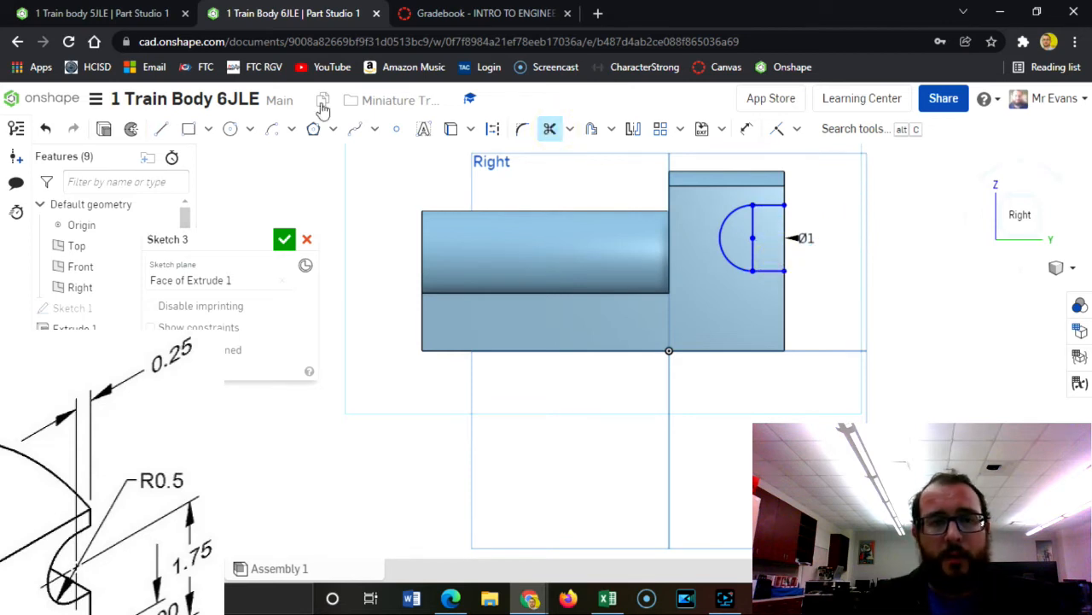
click(161, 129)
click(784, 205)
click(785, 270)
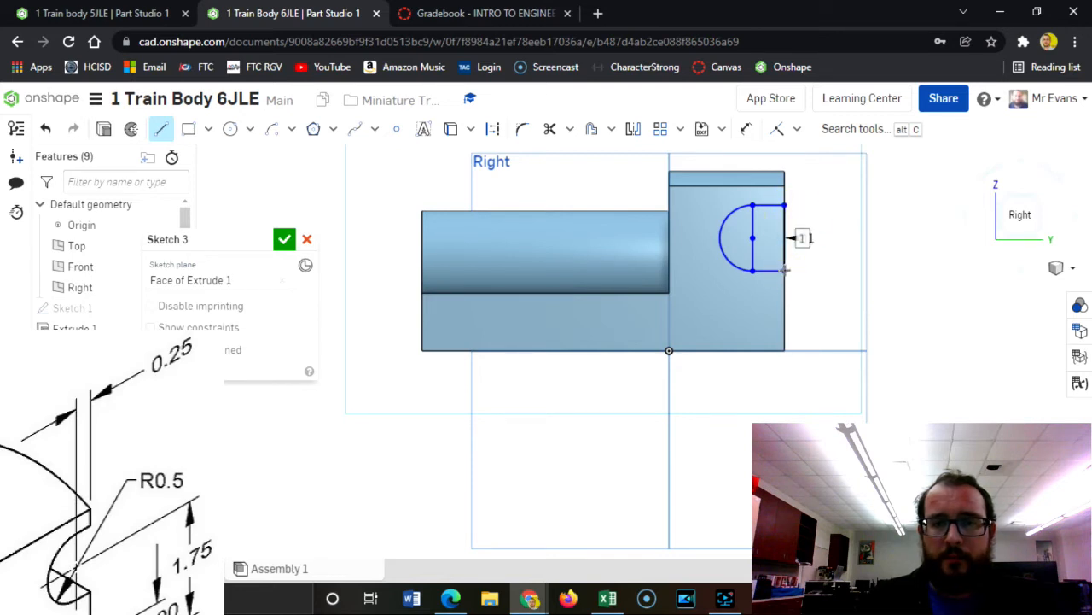
click(550, 129)
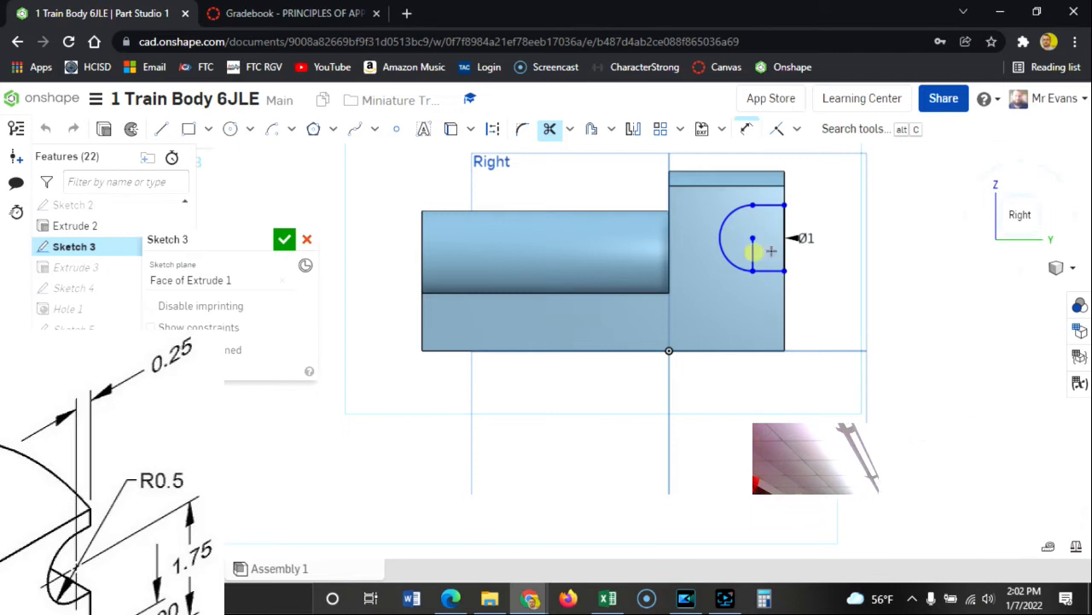
Dimension the arc's centre 0.25 in from the cab's rear edge
scroll(721, 299, up, 3)
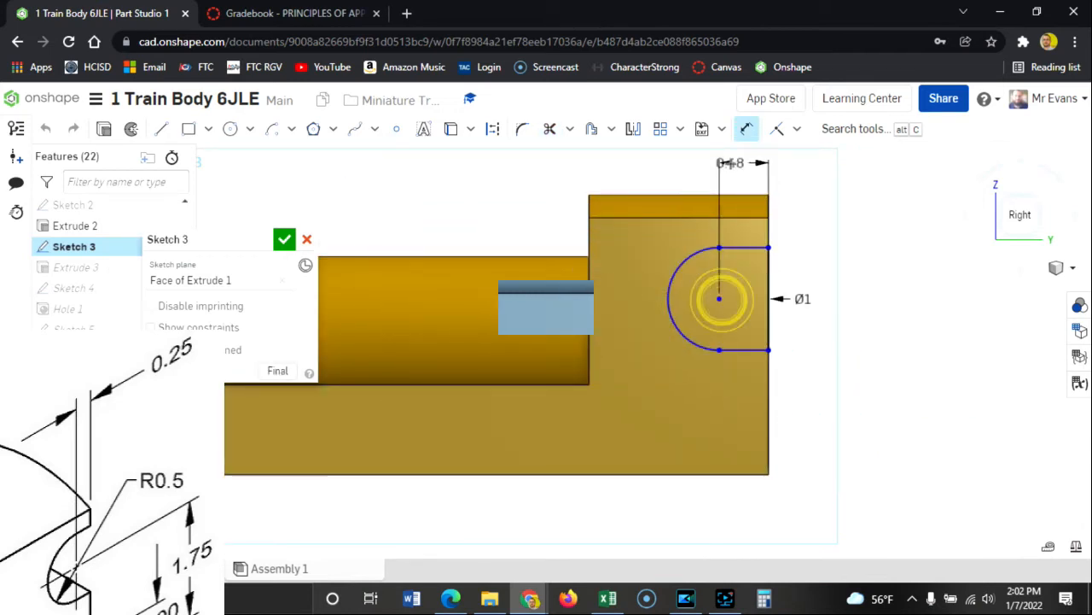
click(781, 188)
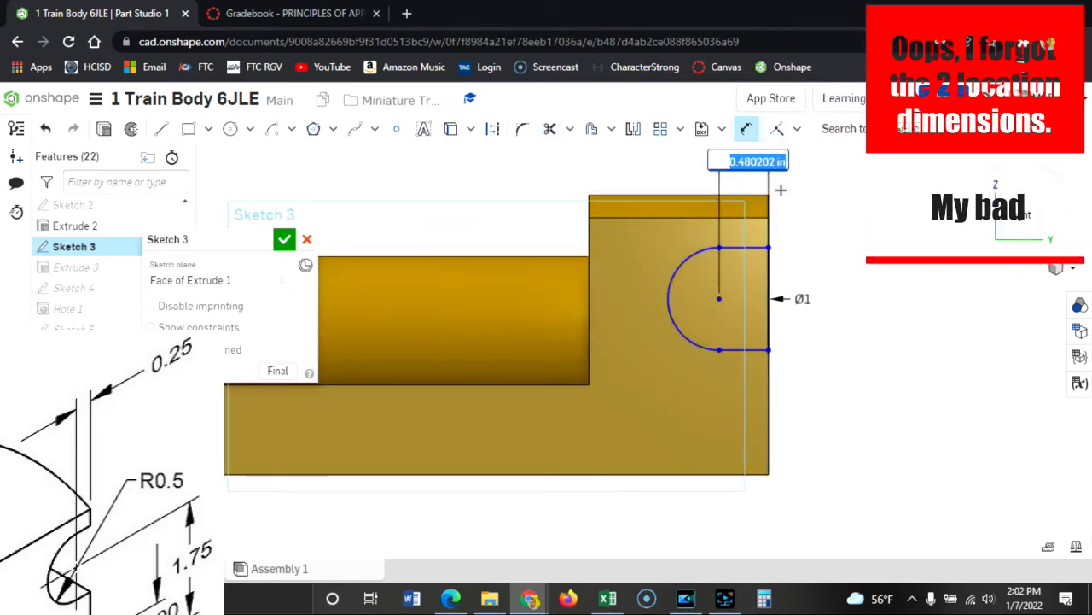
key(BackSpace)
text(.25)
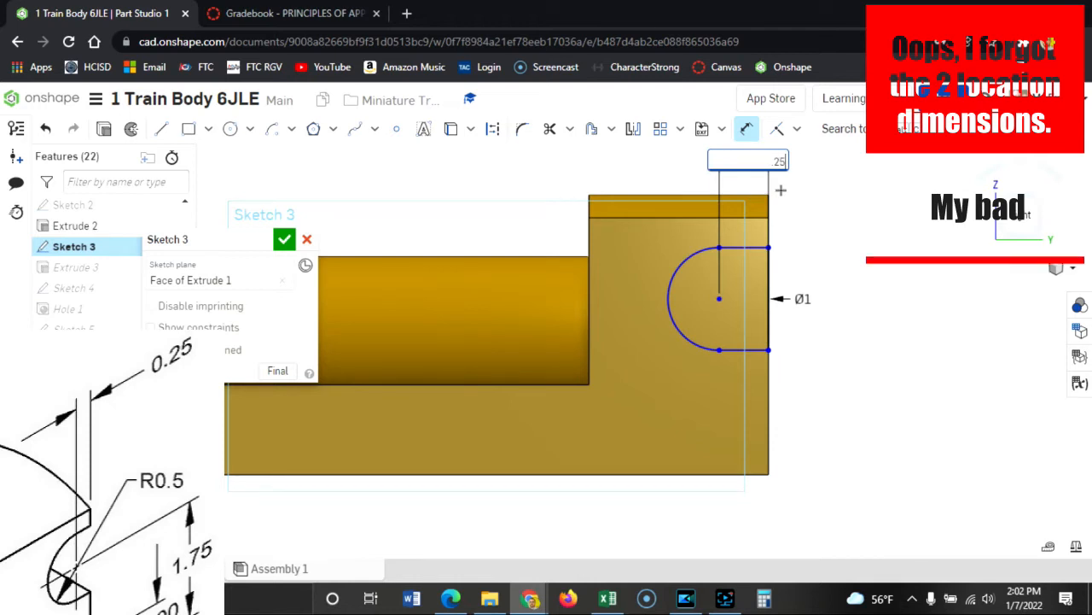
key(Return)
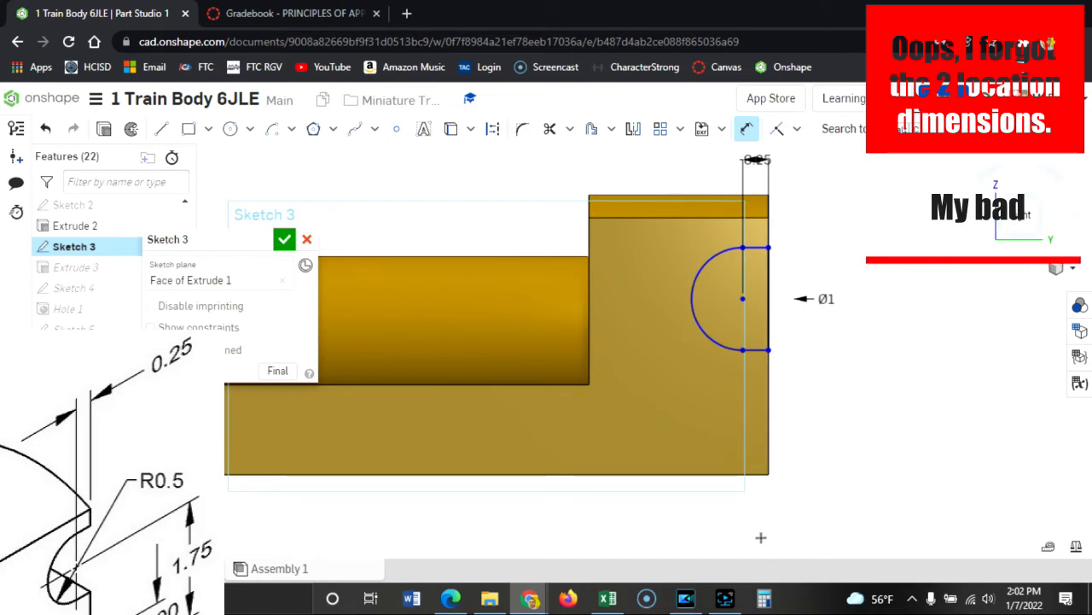
Dimension the arc's centre 1.75 in above the body's bottom edge and finish the slot sketch
click(742, 297)
click(662, 473)
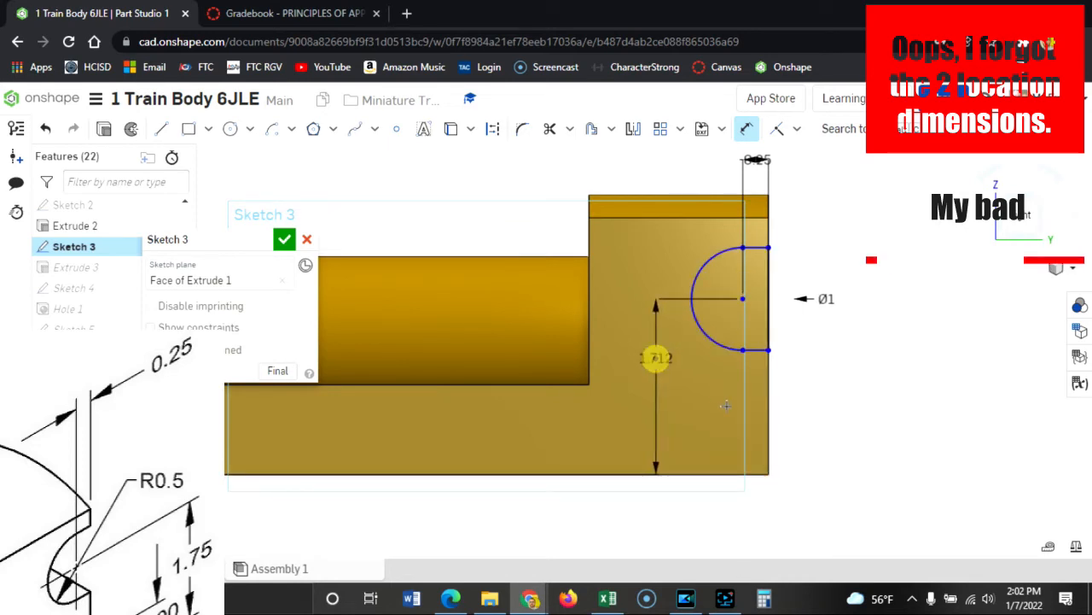
click(654, 357)
key(BackSpace)
text(1.75)
key(Return)
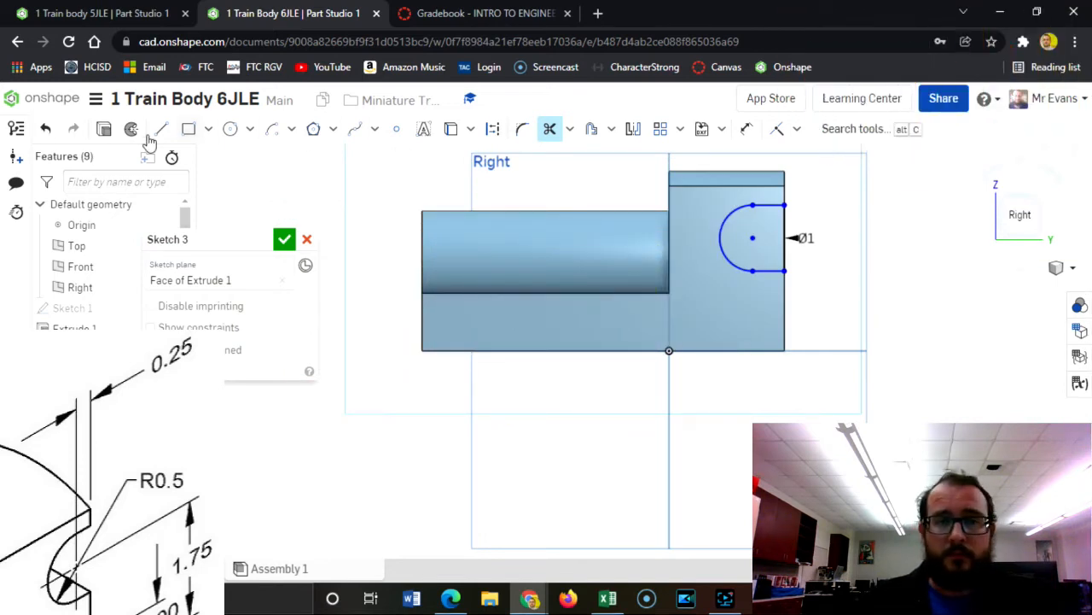
click(283, 240)
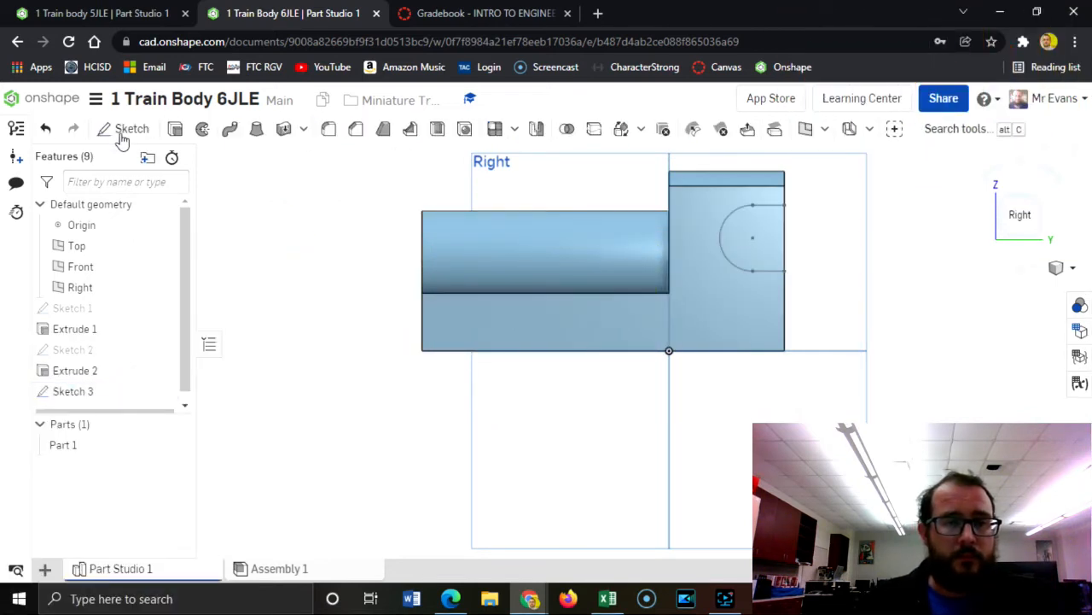
Extrude the cab's rounded slot region as a Remove operation with the end type Through all
click(175, 129)
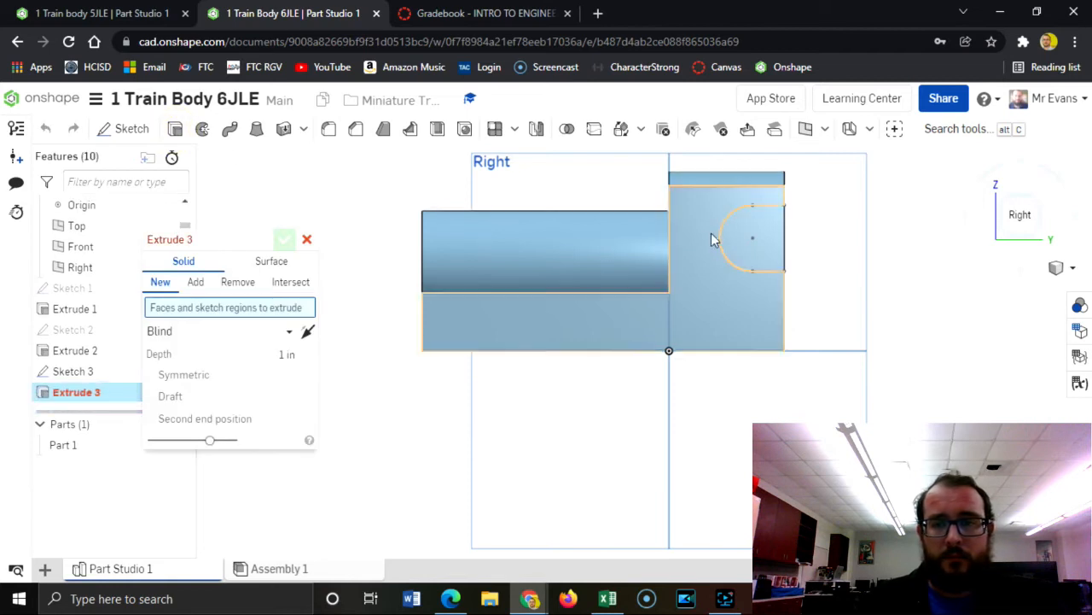
click(739, 231)
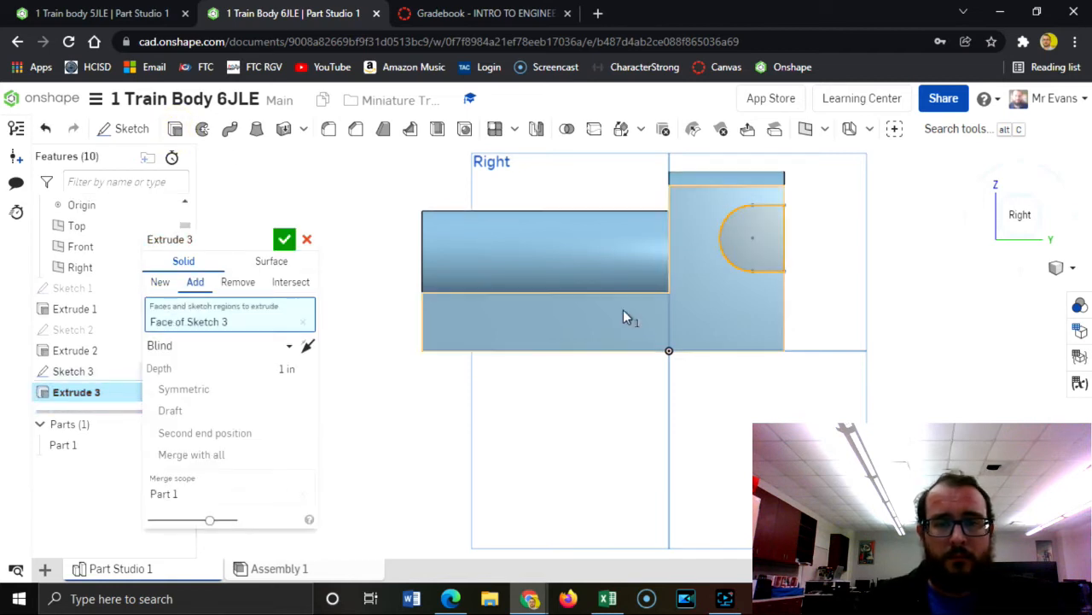
click(237, 282)
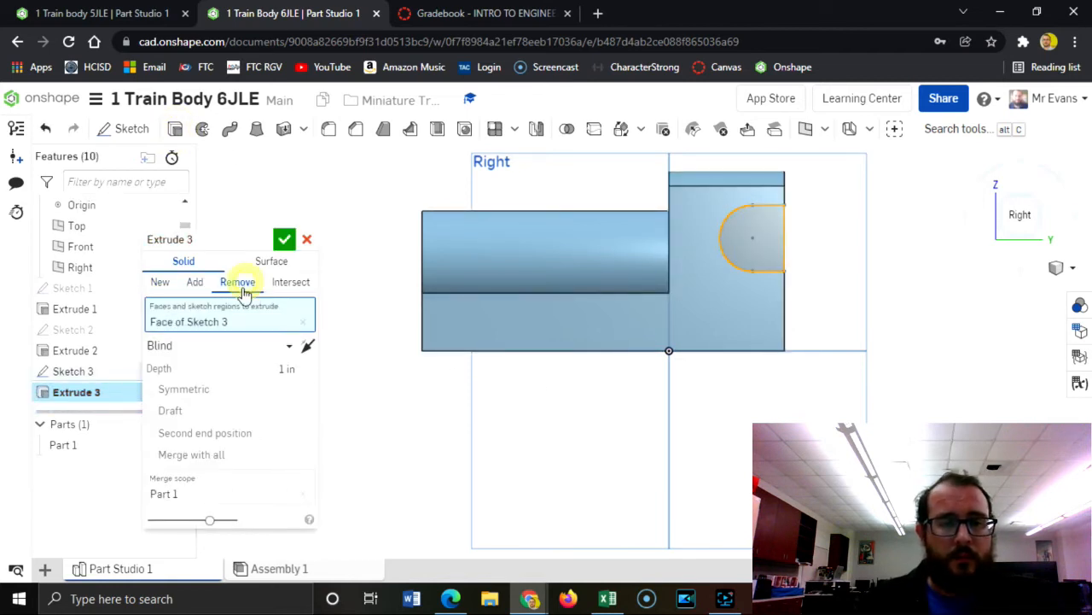
click(287, 352)
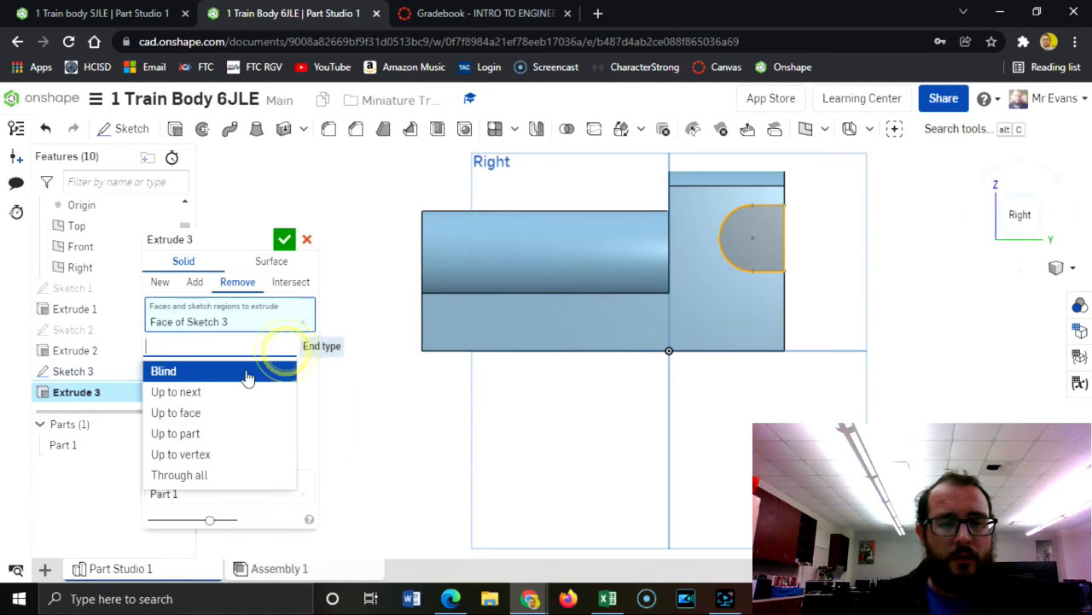
click(214, 478)
click(1042, 209)
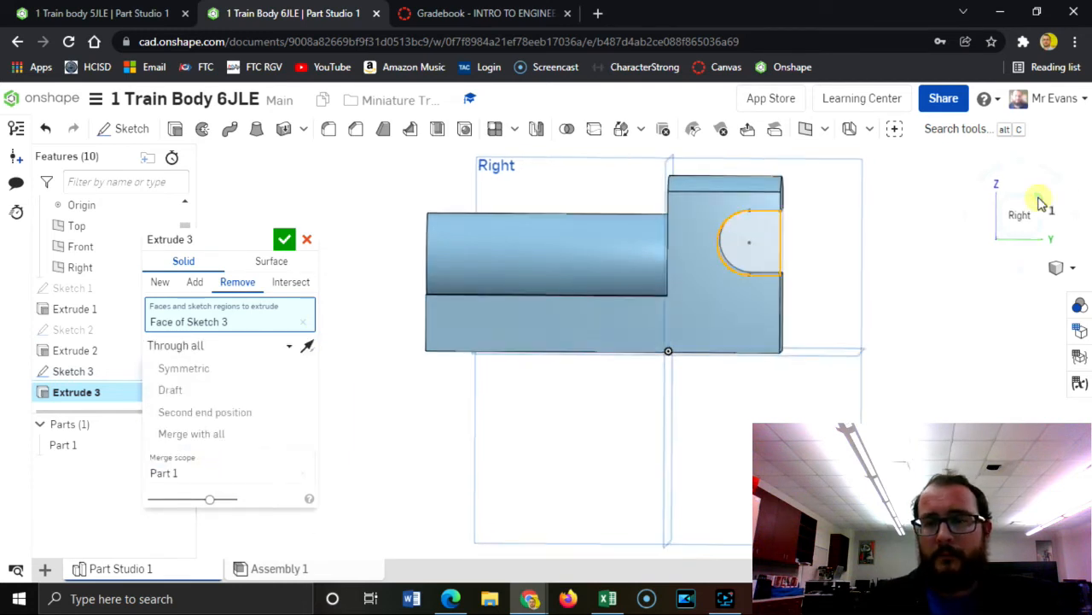
click(284, 240)
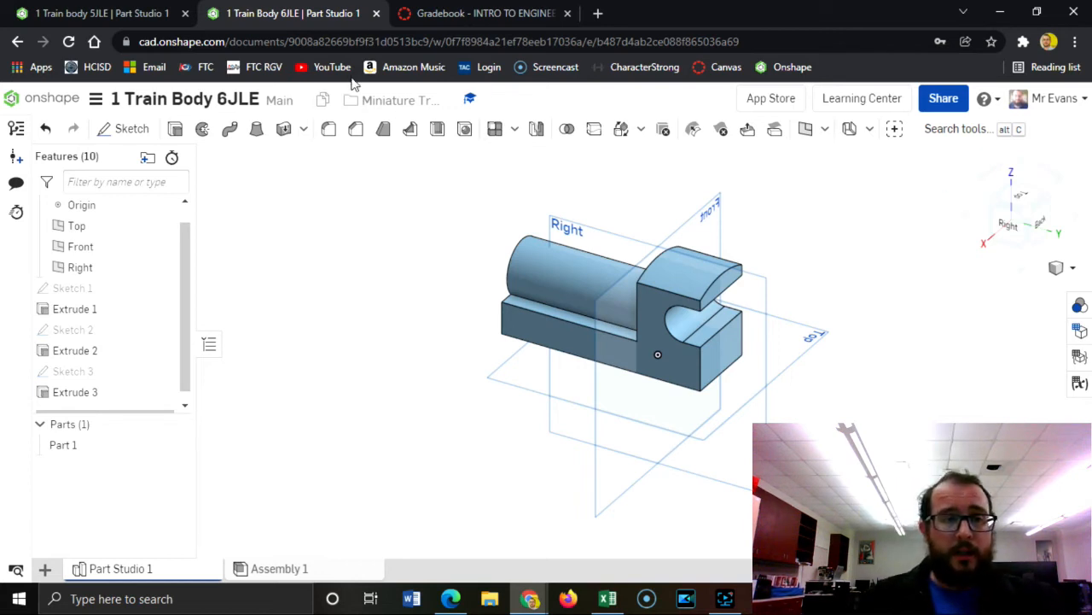
Sketch a point on the cab's lower rear face, on the vertical centreline above the origin, and finish the sketch
click(132, 137)
click(722, 360)
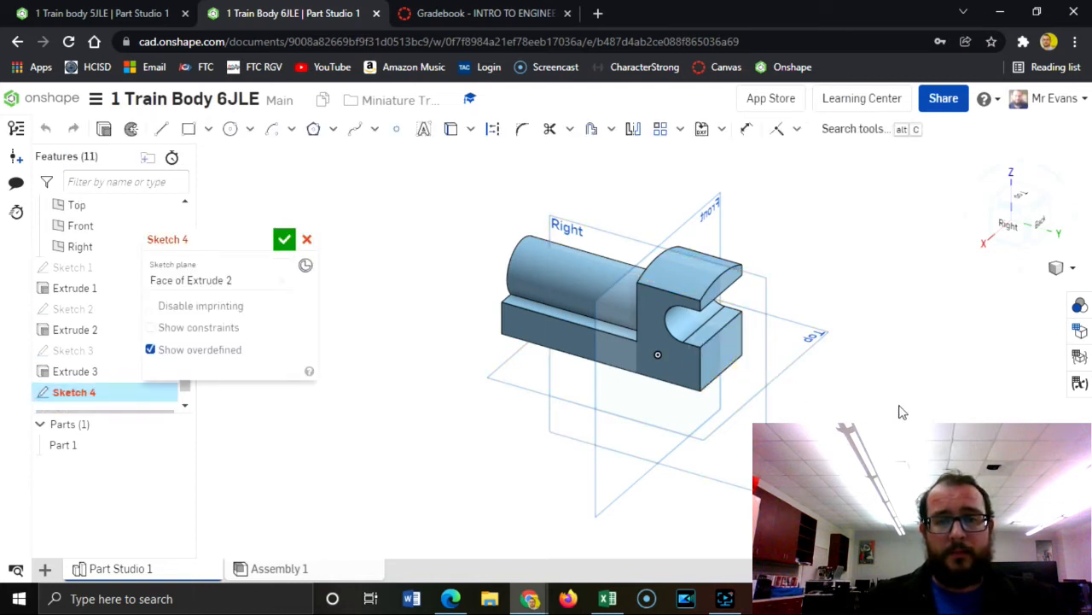
click(1041, 223)
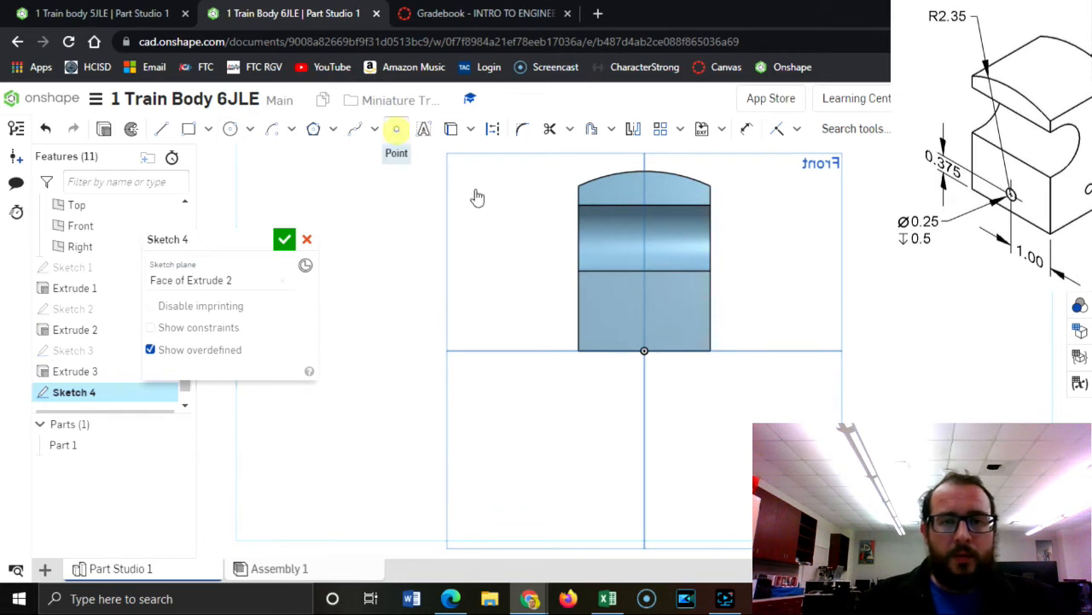
click(398, 129)
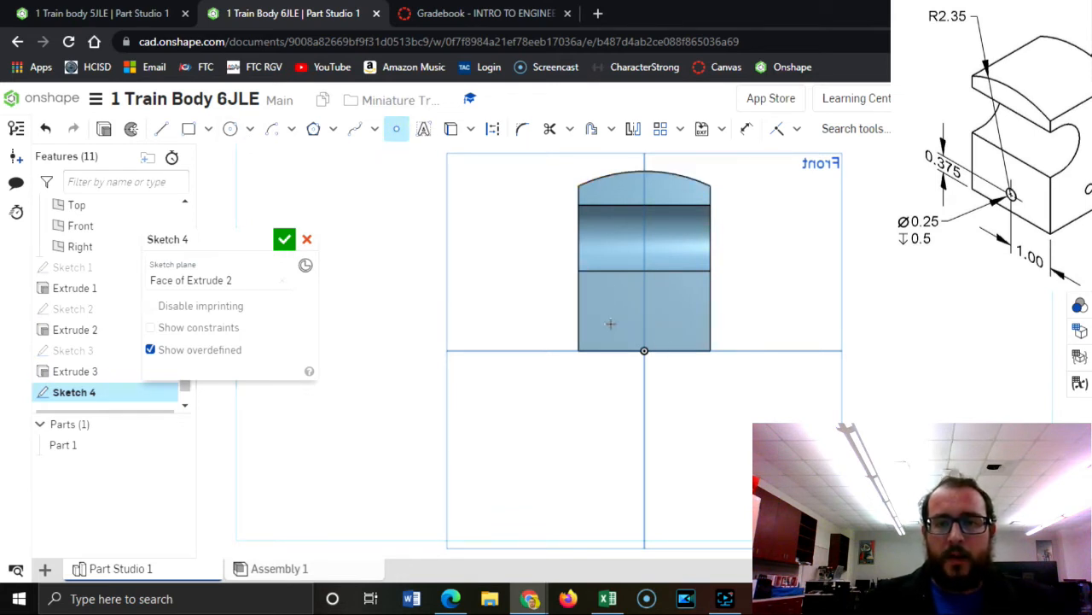
click(644, 327)
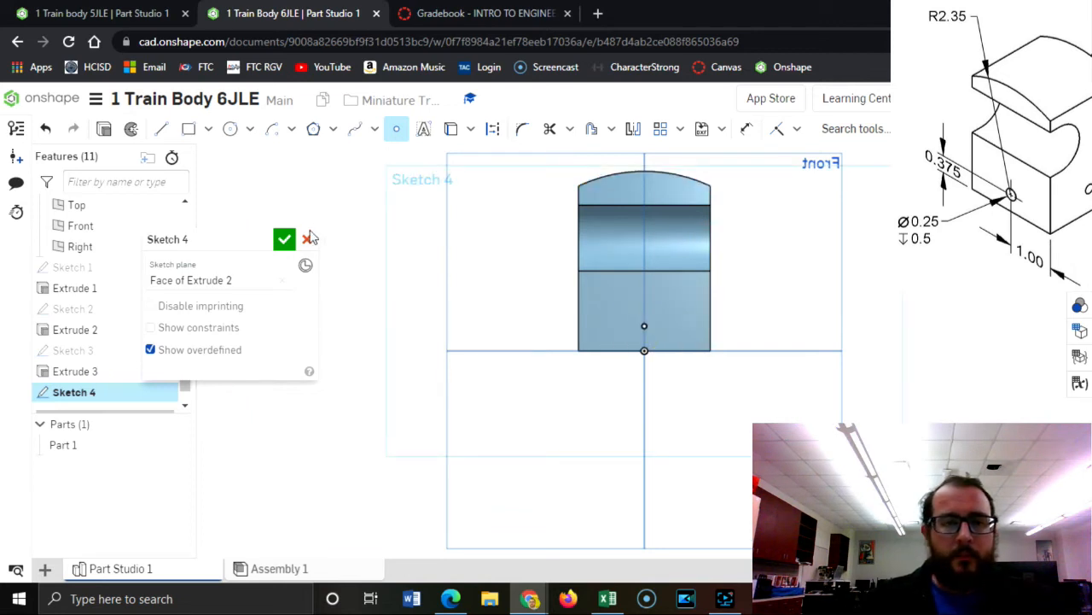
click(284, 239)
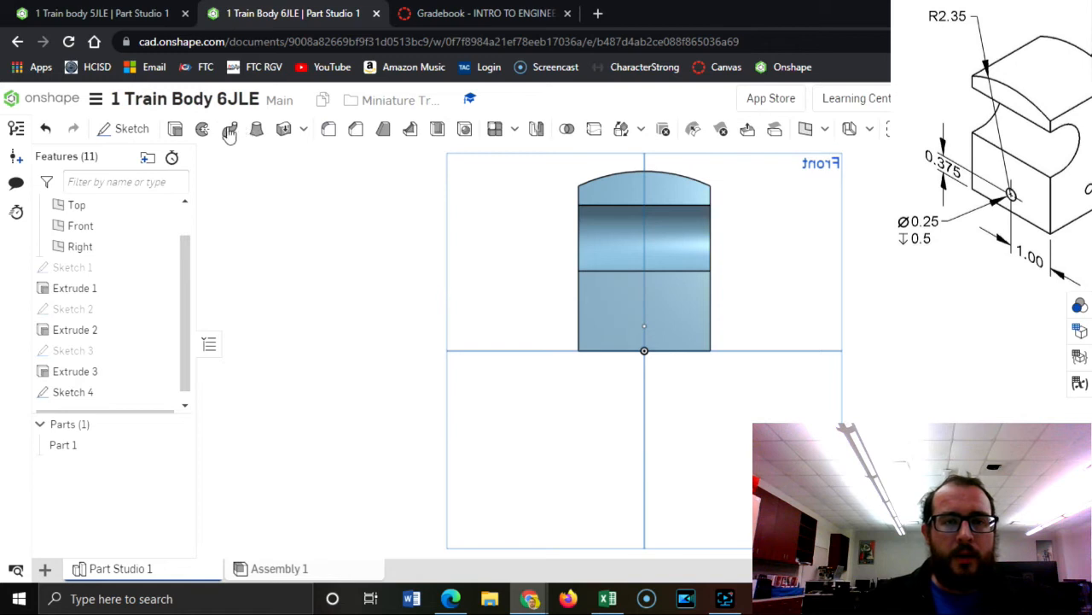
Place a Simple blind hole at the sketched point on the cab's rear face
click(463, 130)
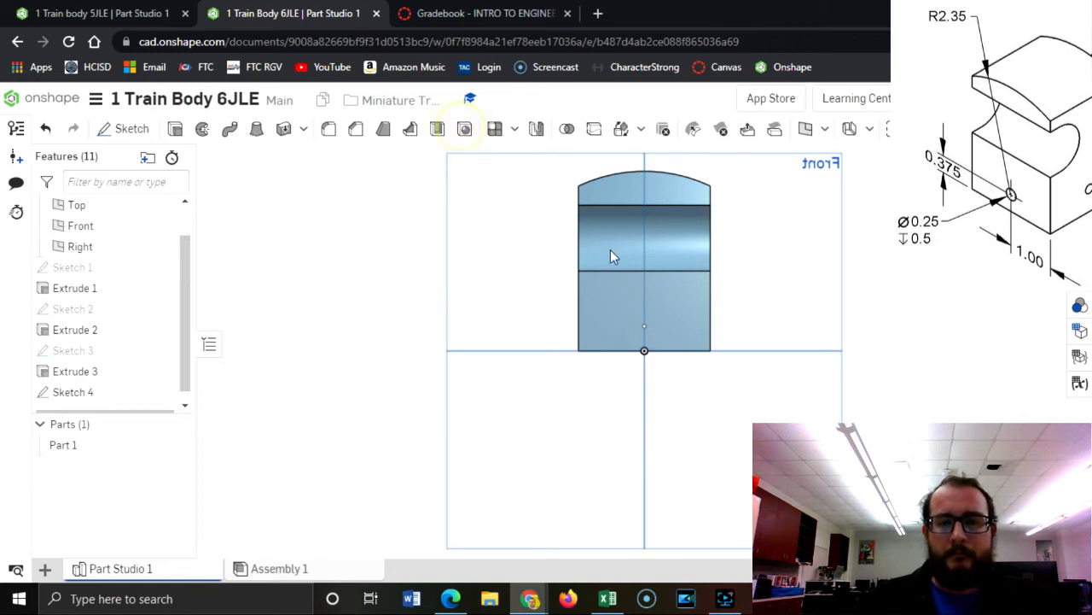
click(644, 326)
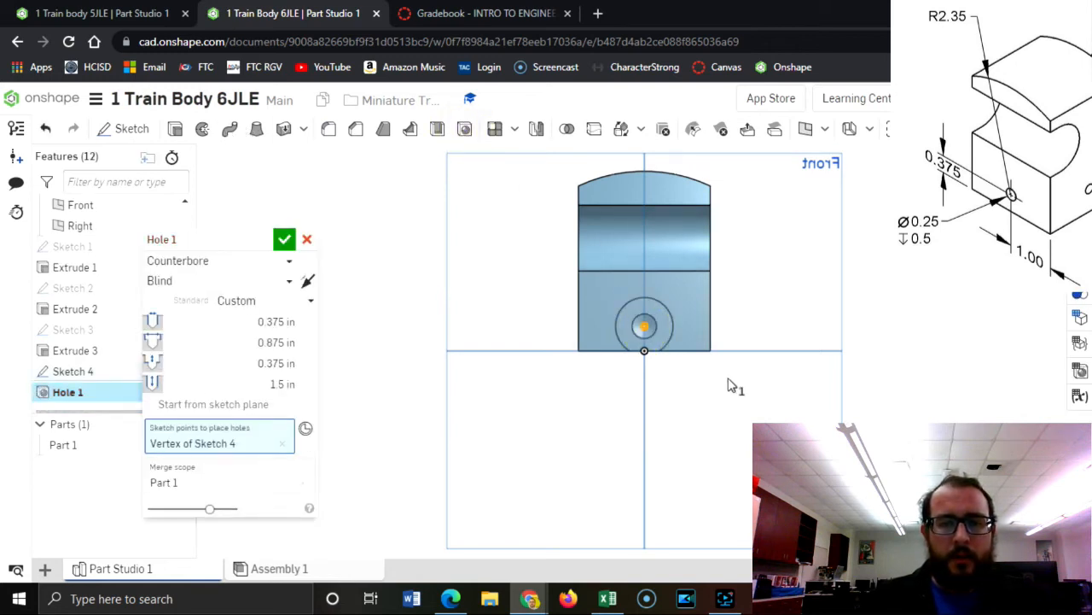
click(214, 262)
click(204, 288)
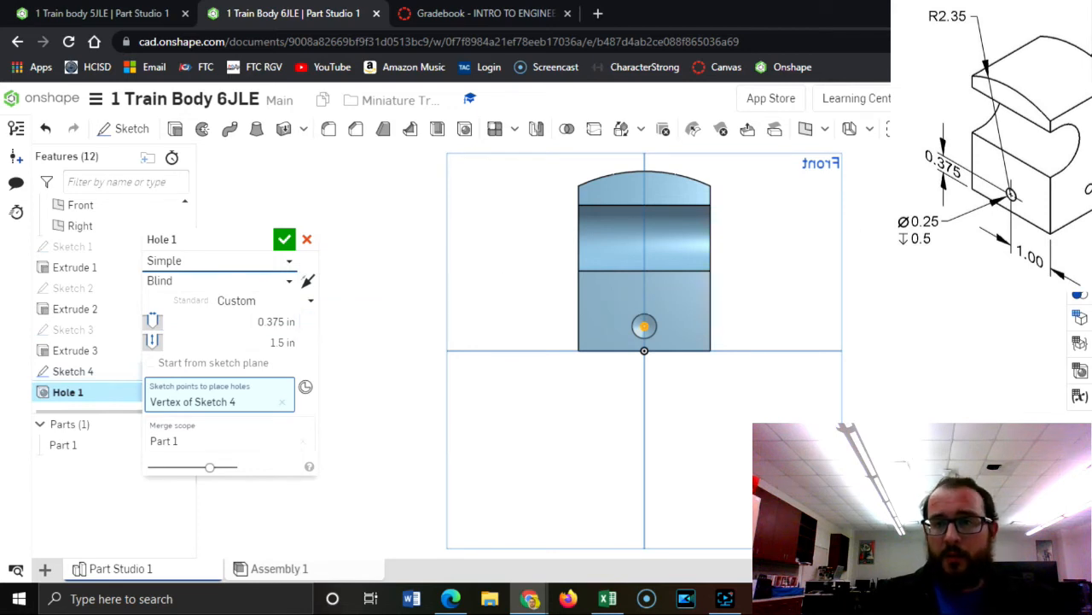
Set the rear hole's diameter to 0.25 in and its depth to 0.5 in, and finish the hole
right_drag(384, 311, 514, 364)
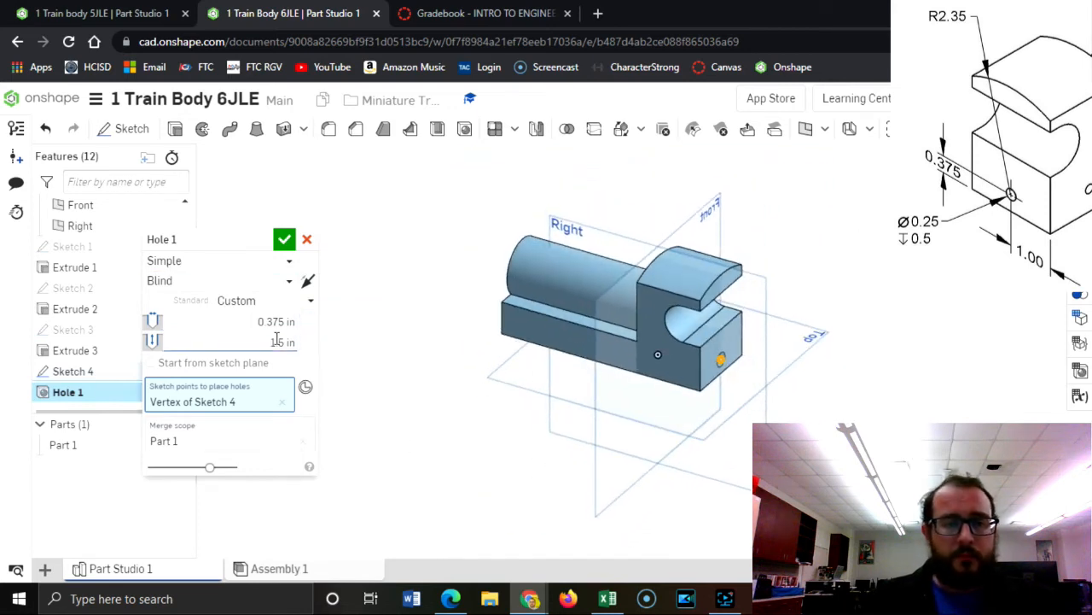
drag(253, 325, 298, 322)
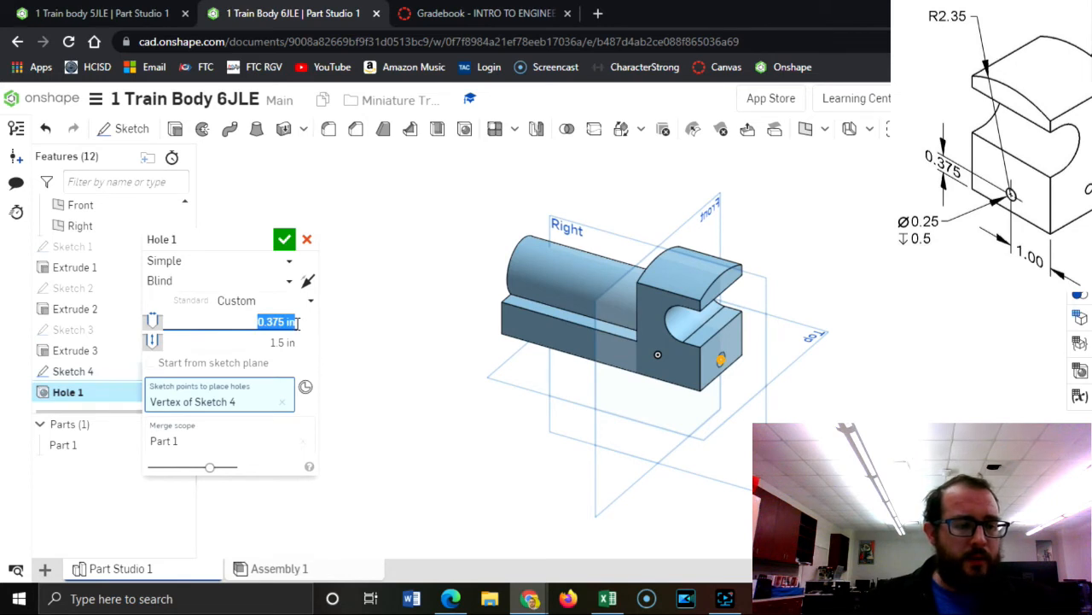
key(BackSpace)
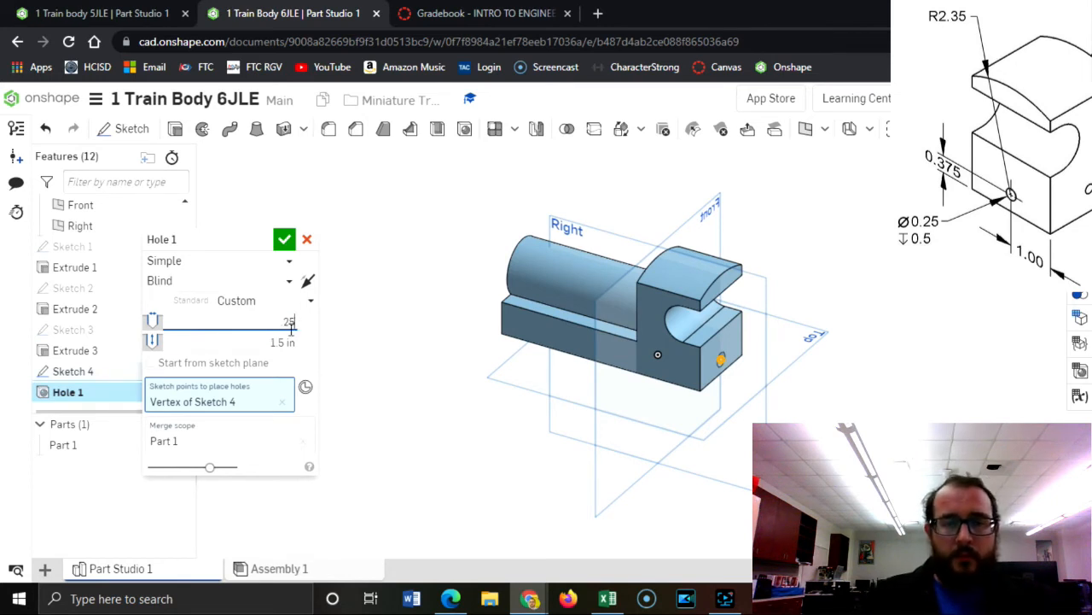
click(299, 342)
key(BackSpace)
text(.5)
click(284, 239)
scroll(736, 357, up, 3)
scroll(736, 356, down, 2)
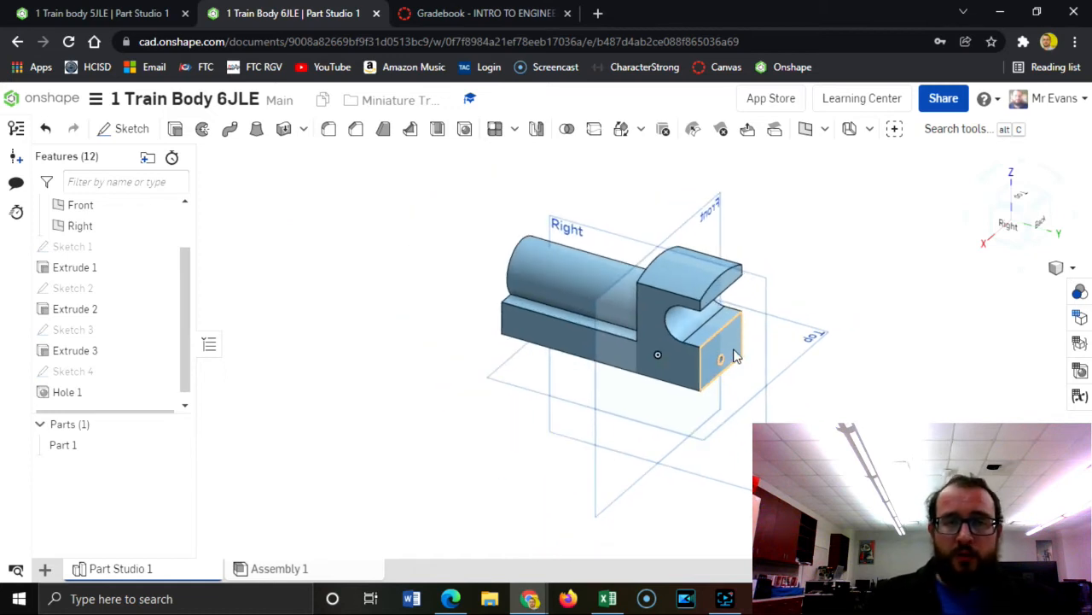
Start a sketch on the body's right side face and place two points, one near the front and one below the cab
click(118, 128)
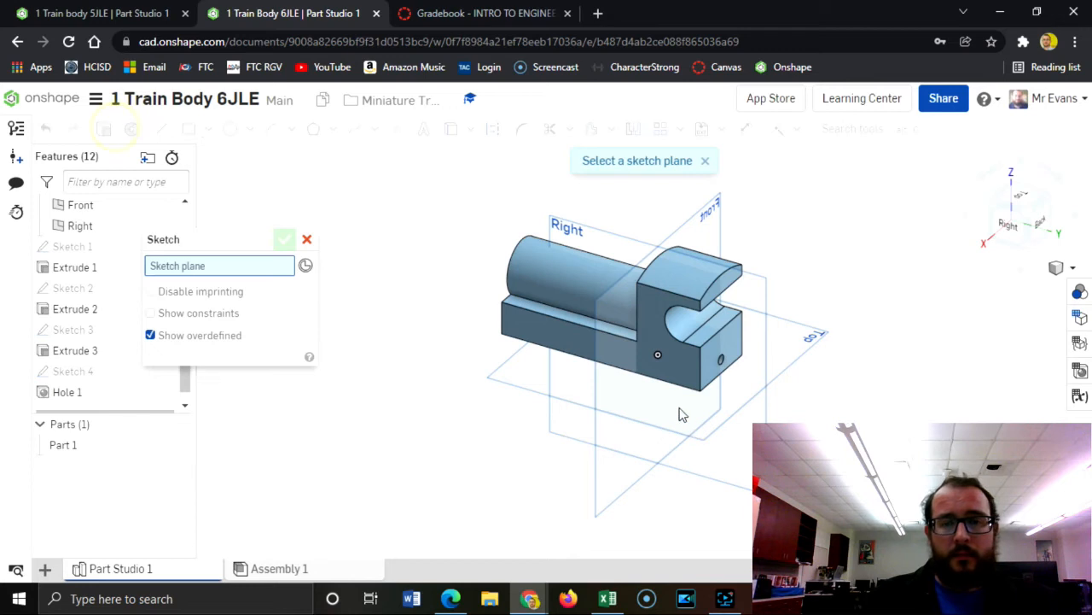
click(645, 365)
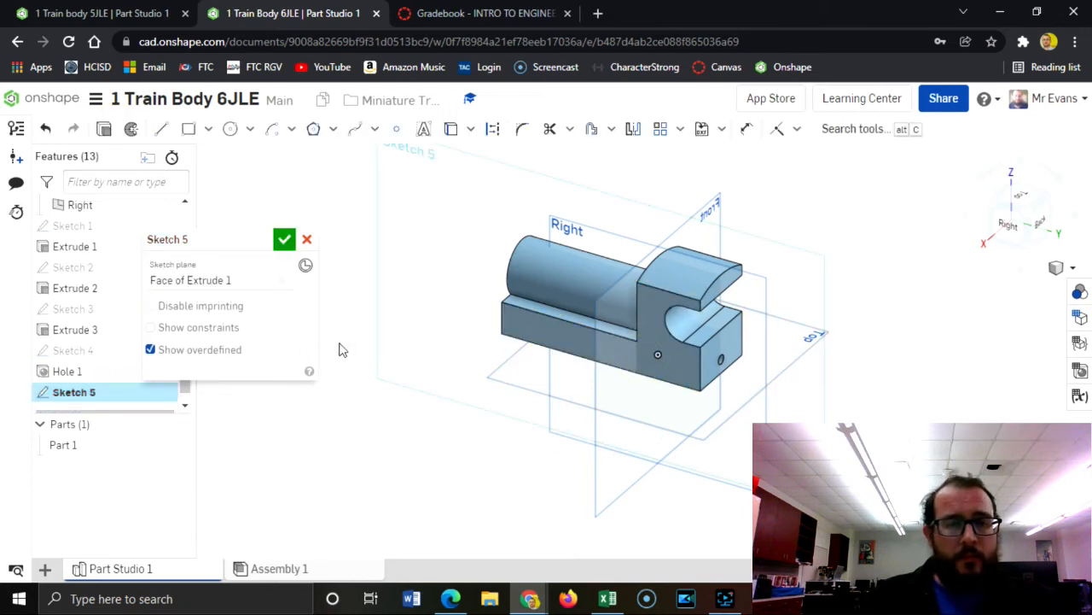
click(1002, 224)
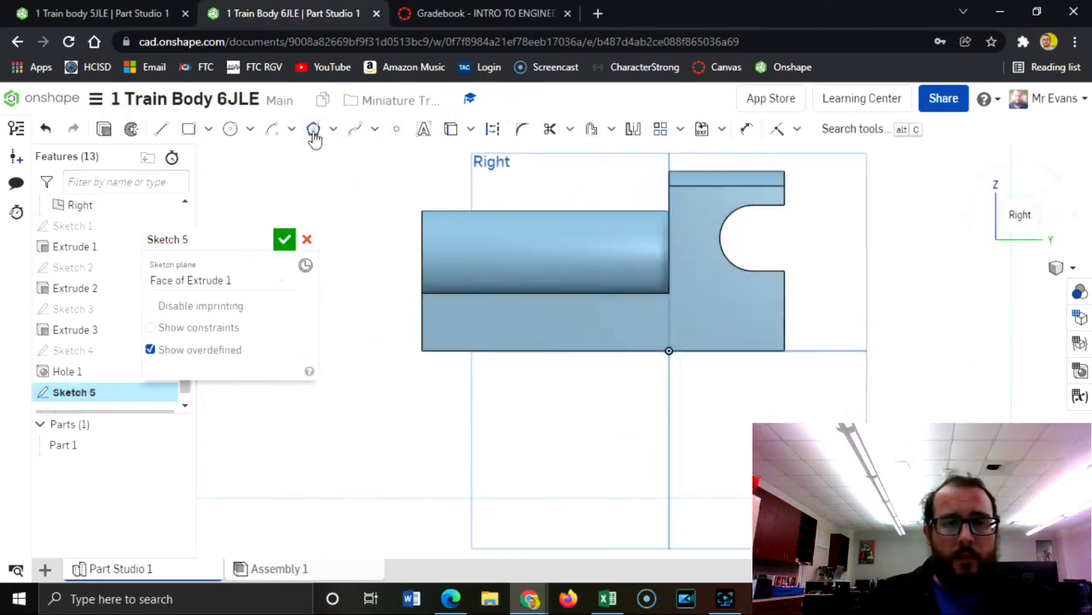
click(396, 129)
click(482, 331)
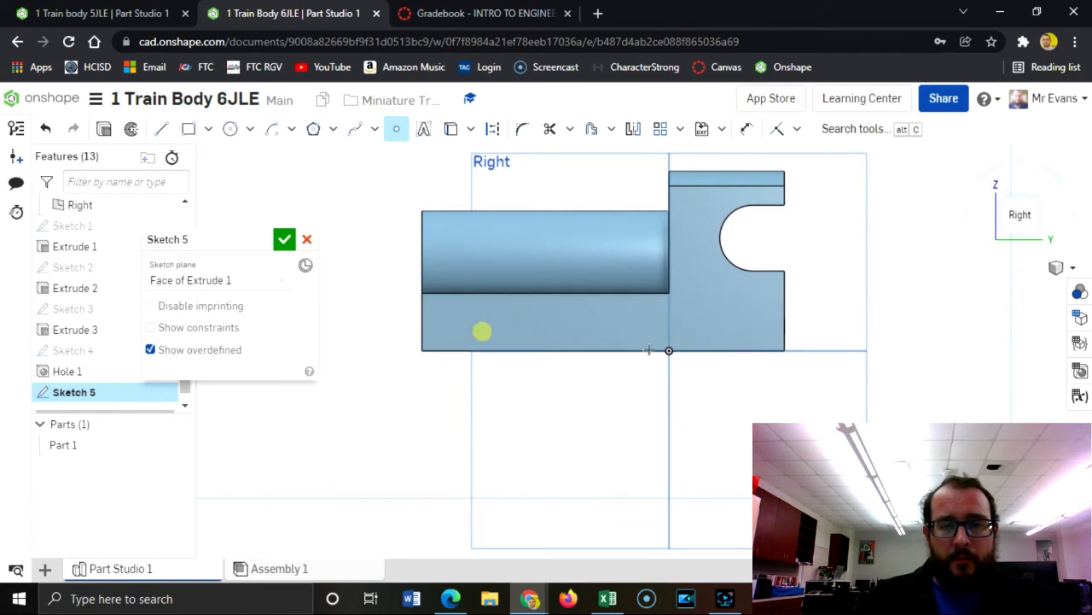
click(710, 330)
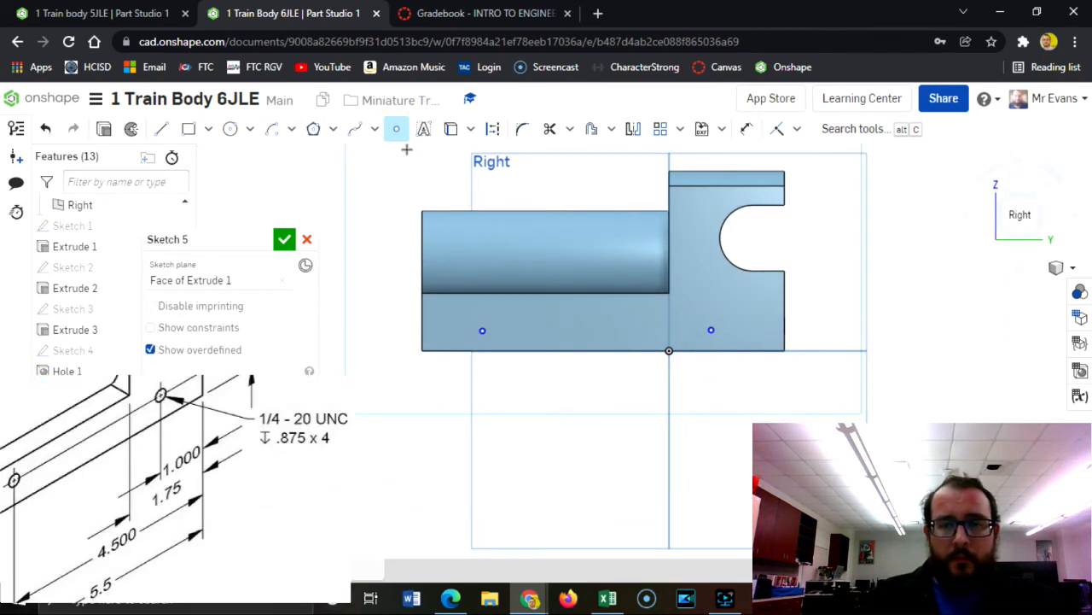
Align the two side-face points with a Horizontal constraint
click(796, 129)
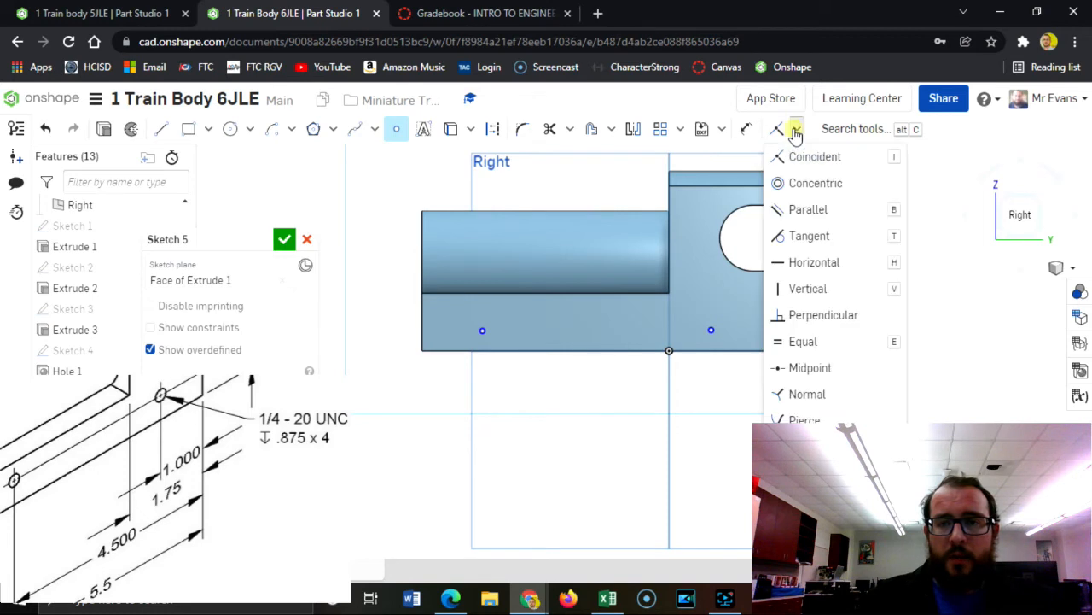
click(814, 262)
click(711, 332)
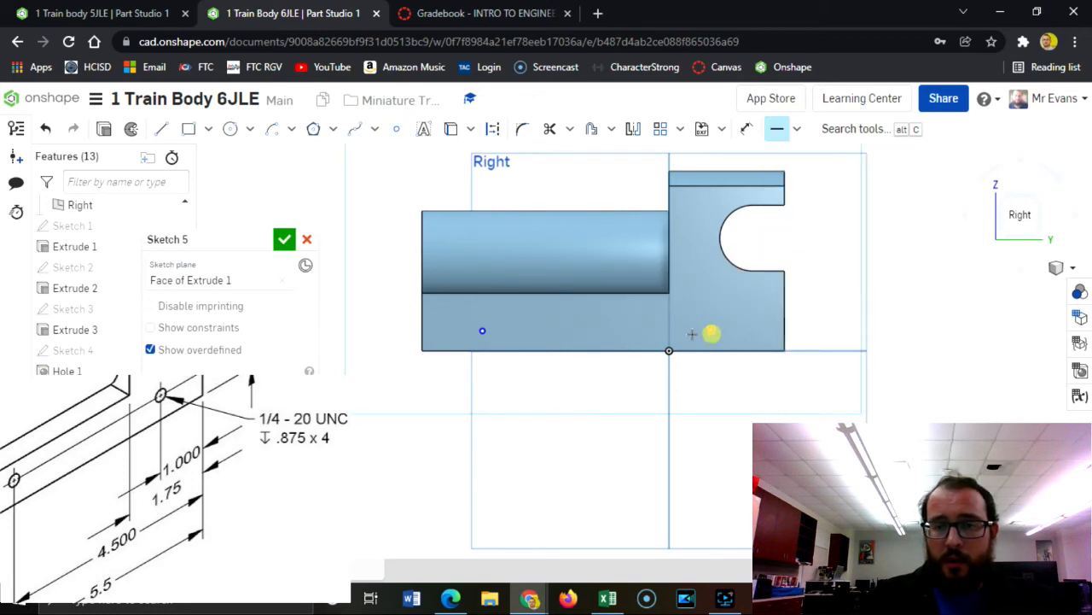
click(480, 330)
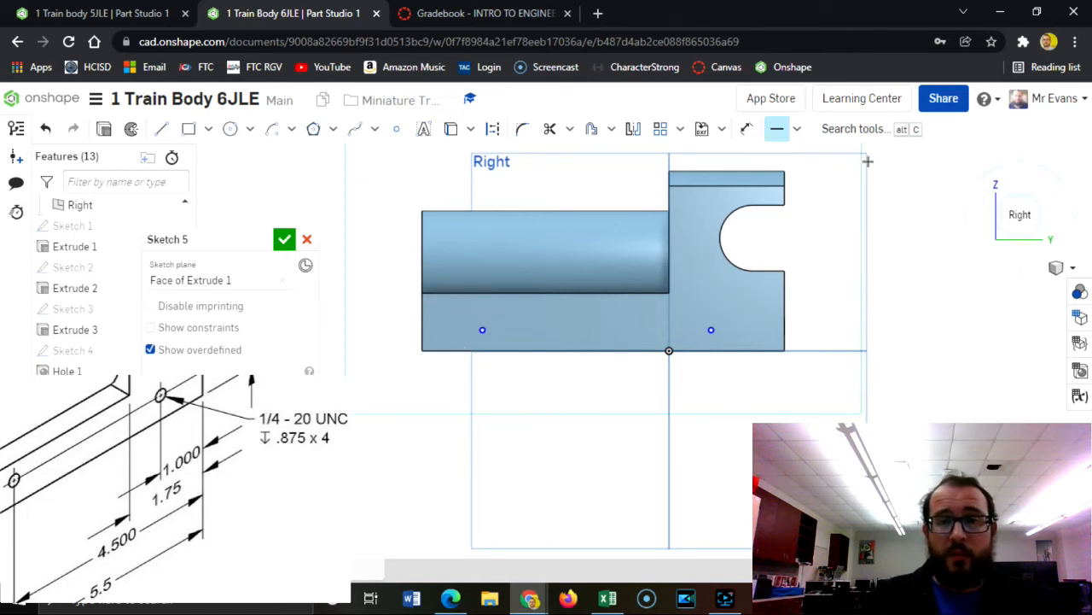
Dimension the rear side-face point 0.5 in above the body's bottom edge and add a horizontal dimension from it to the cab's rear edge
click(746, 128)
click(735, 350)
click(711, 330)
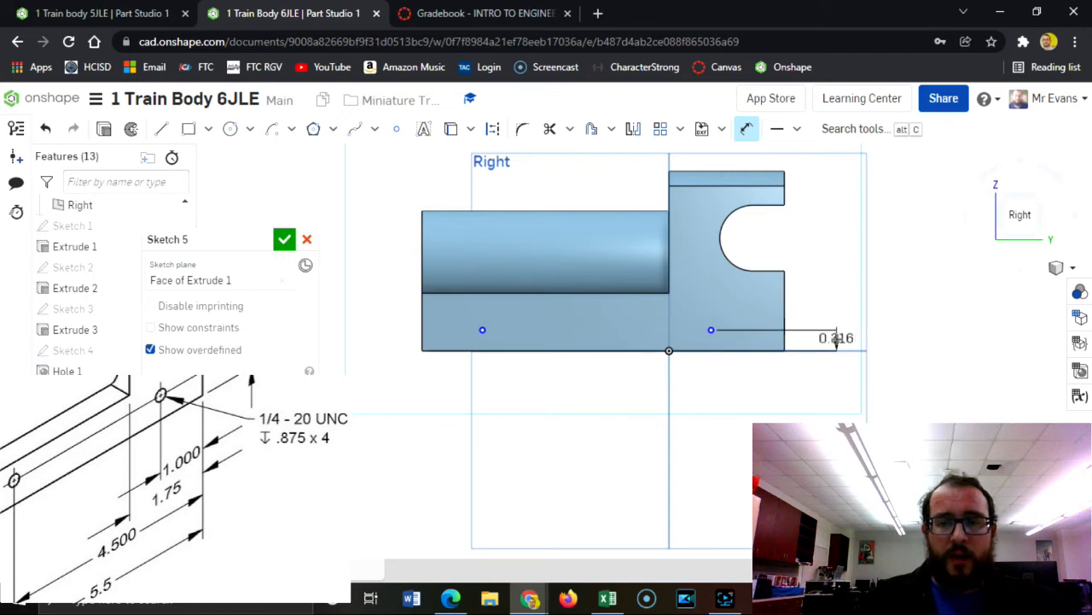
click(837, 338)
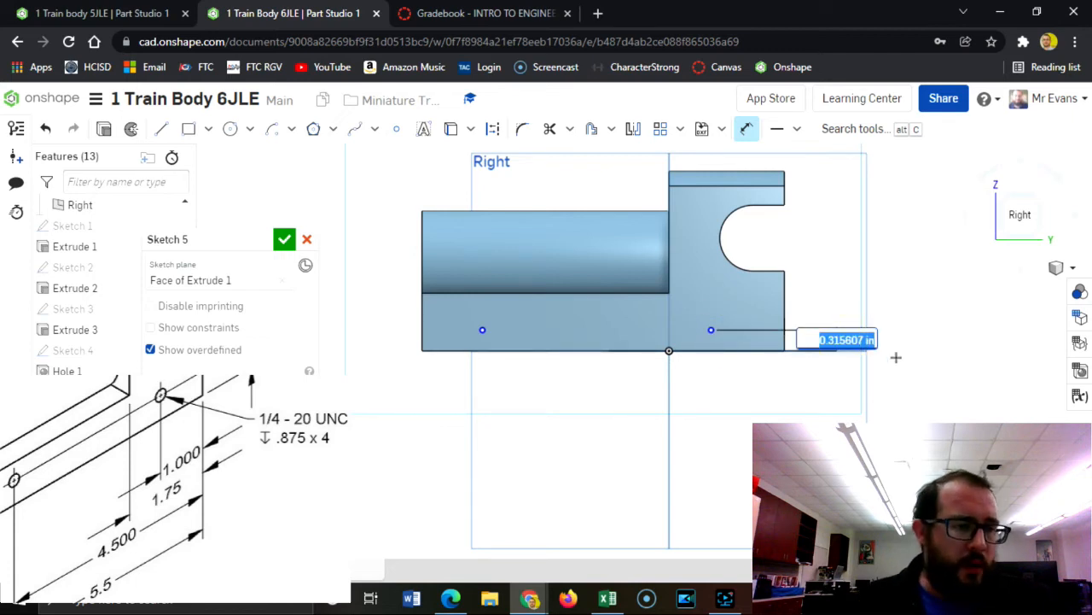
key(BackSpace)
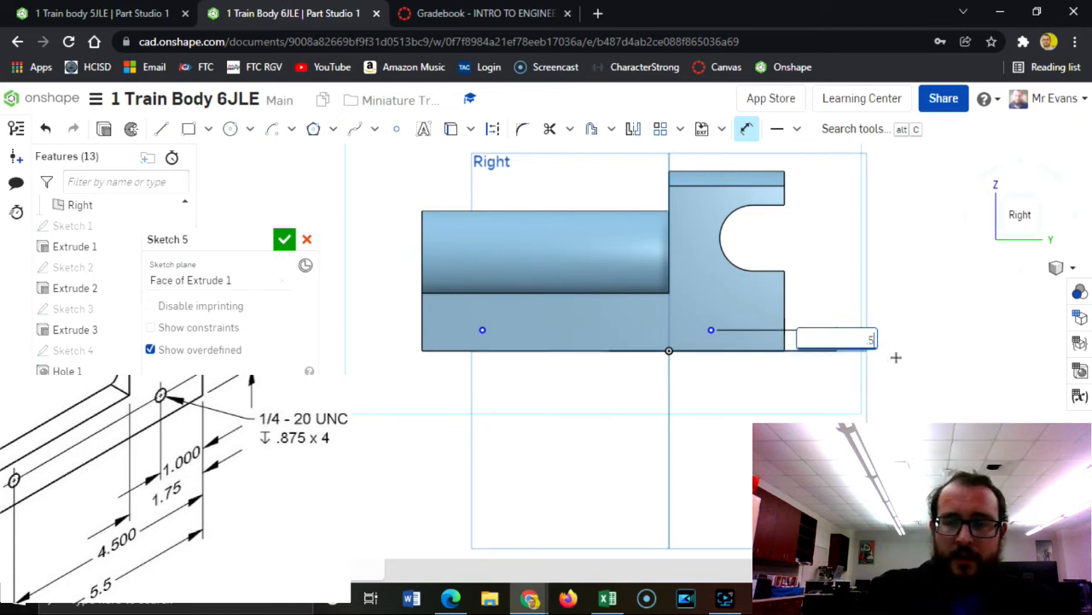
key(Return)
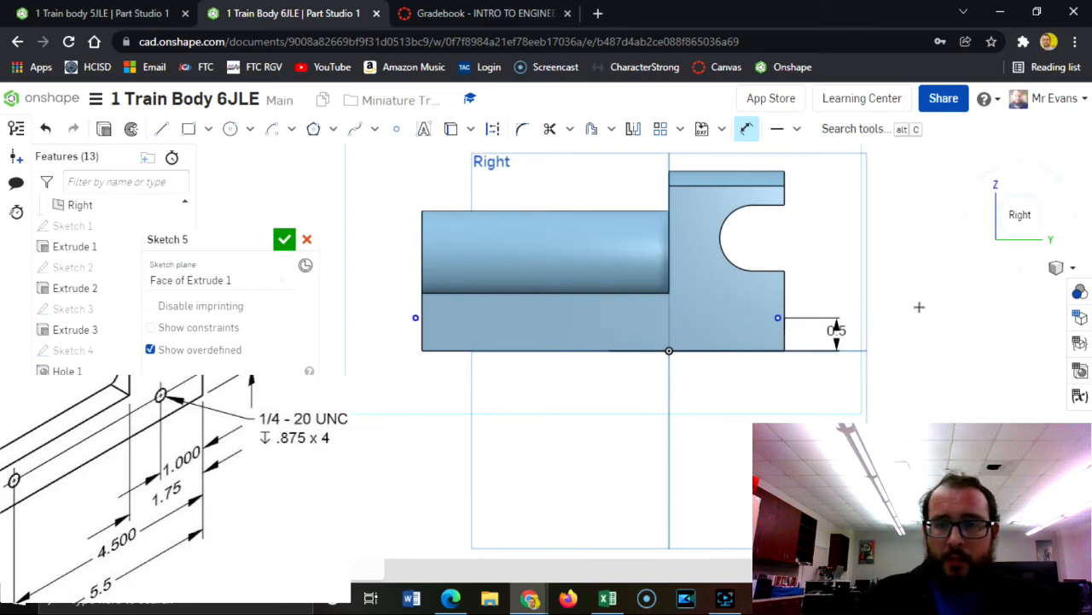
click(785, 298)
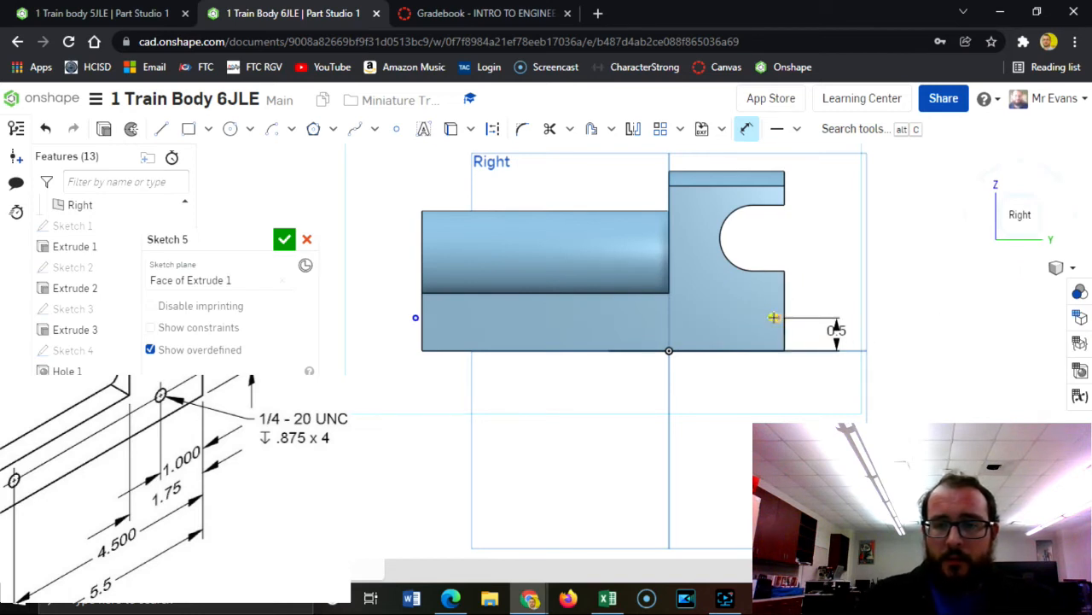
click(797, 395)
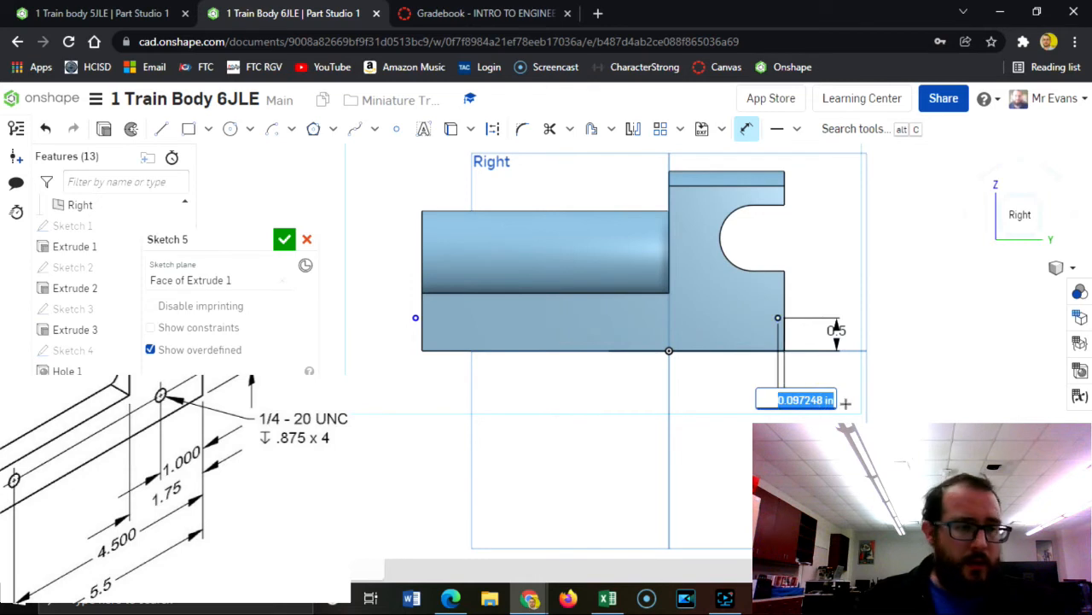
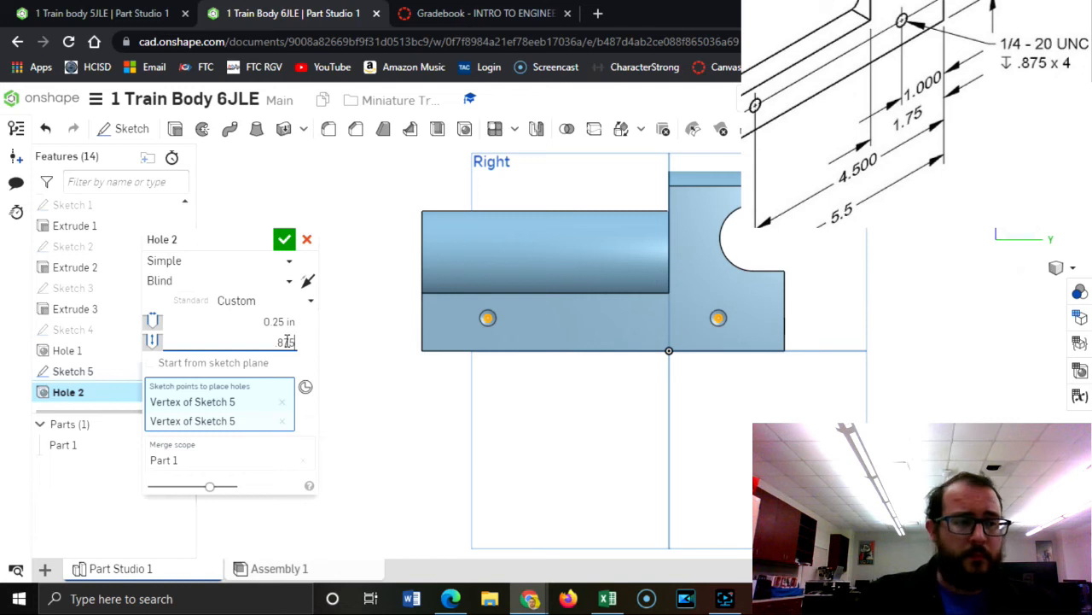
Apply a depth of 0.875 in to the two 0.25 in side holes and finish the hole feature
key(Return)
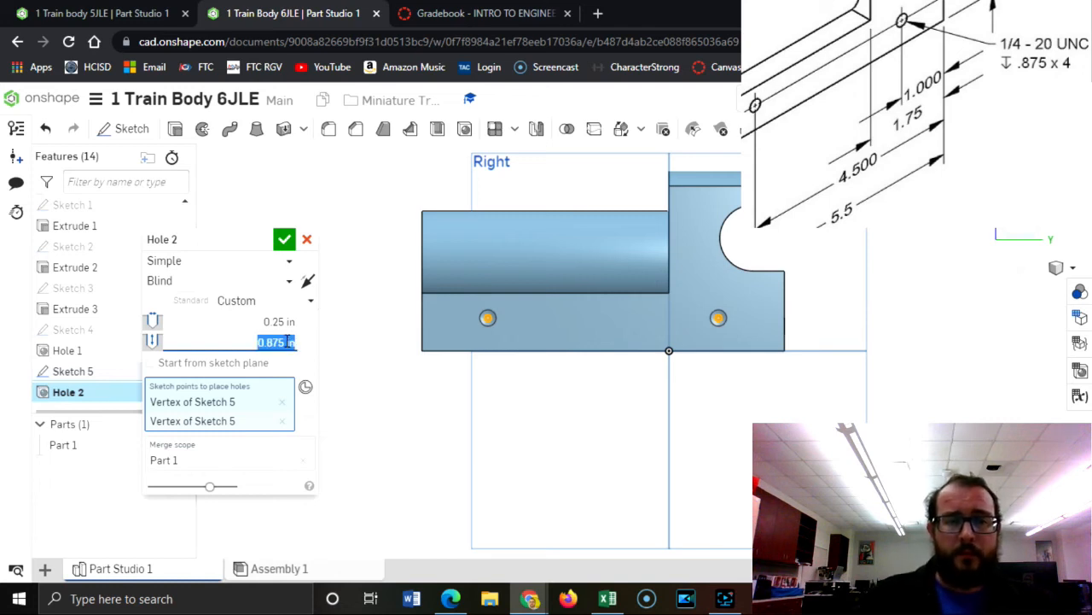
click(286, 241)
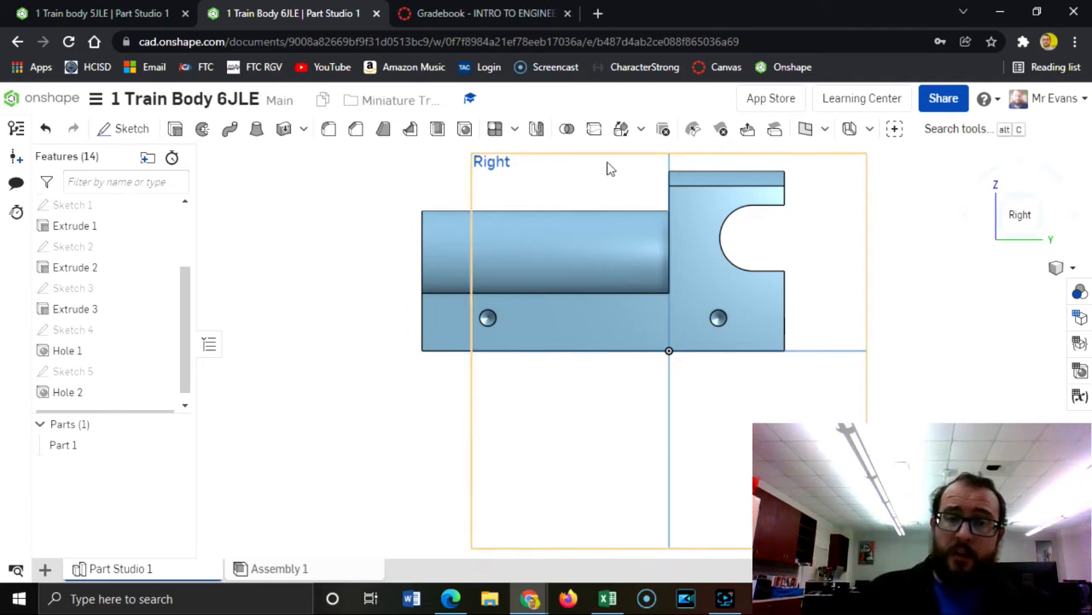
Start a sketch on the body's front face and place three points: two low ones on either side and one centred above
click(1003, 198)
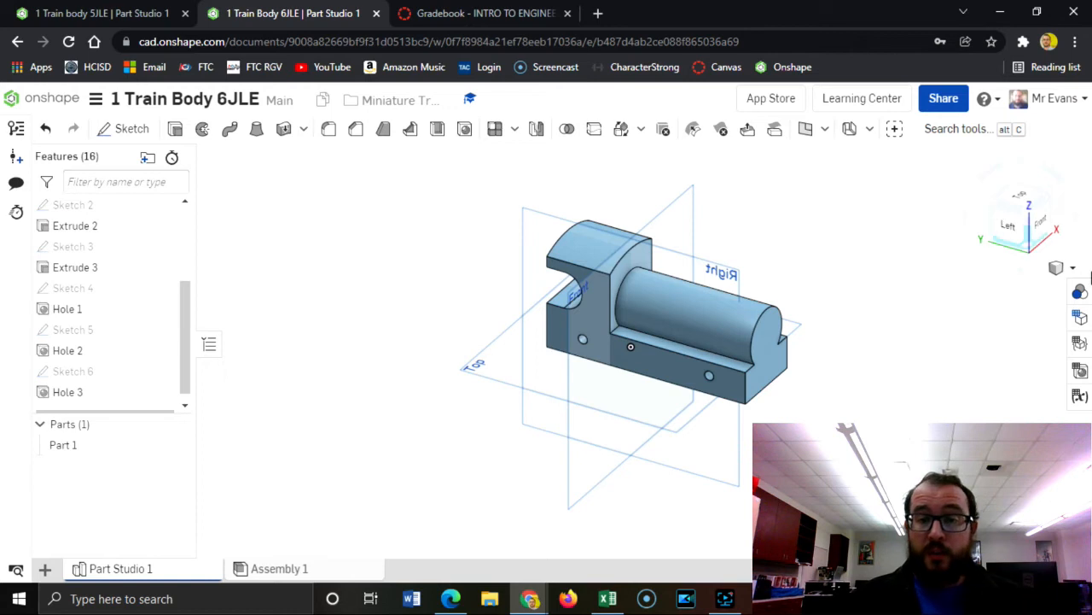
click(1035, 229)
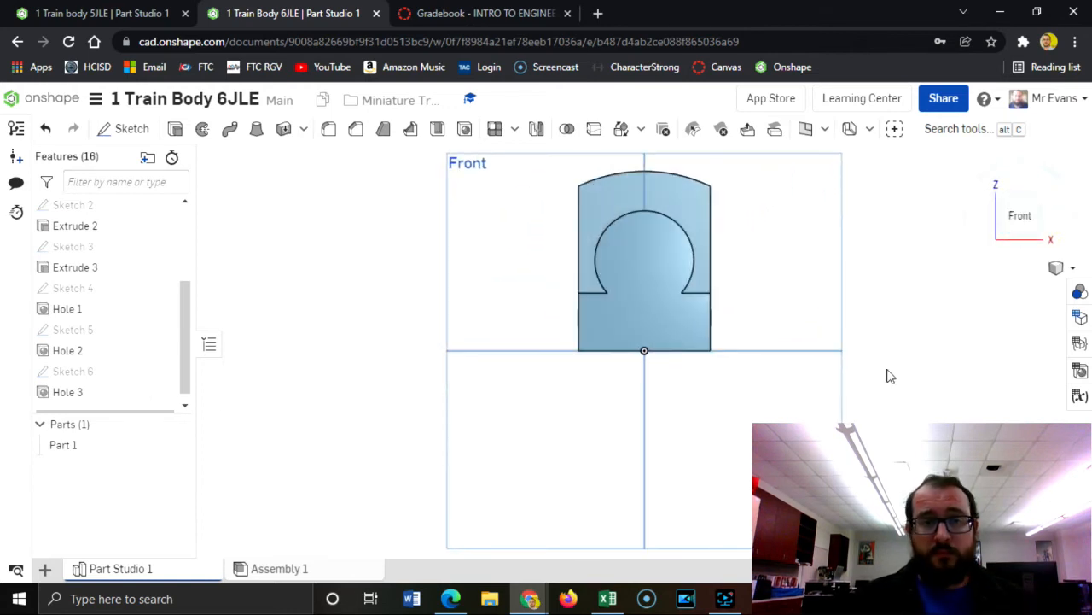
click(131, 129)
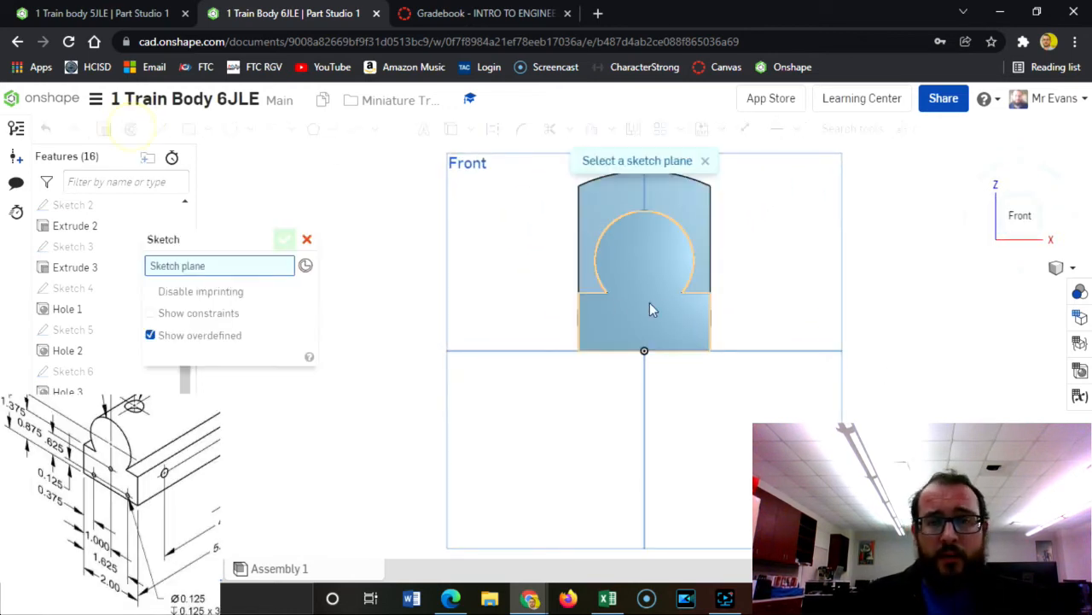
click(667, 305)
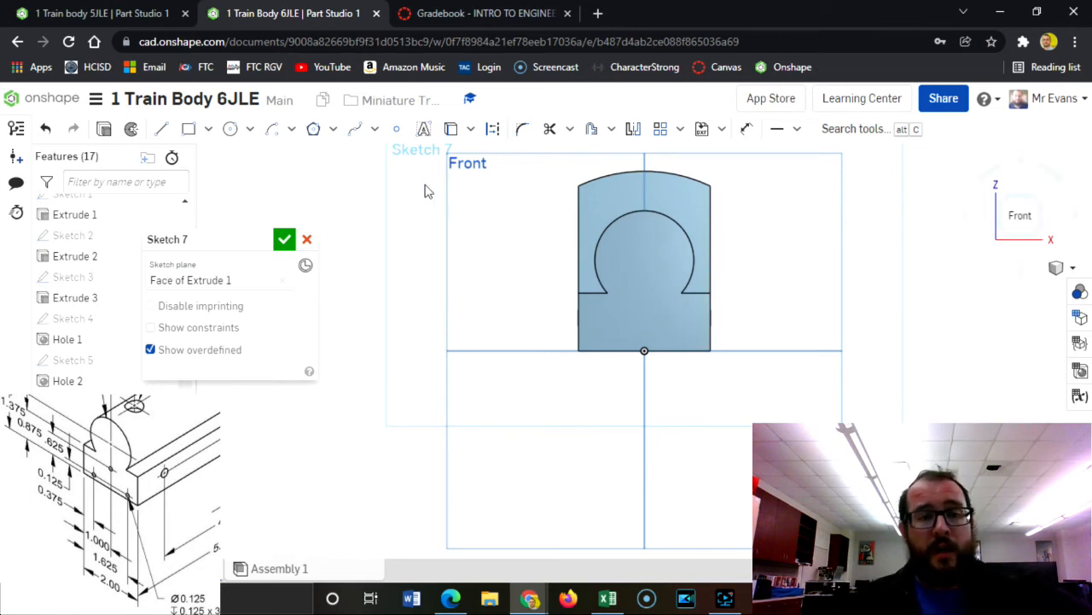
click(396, 129)
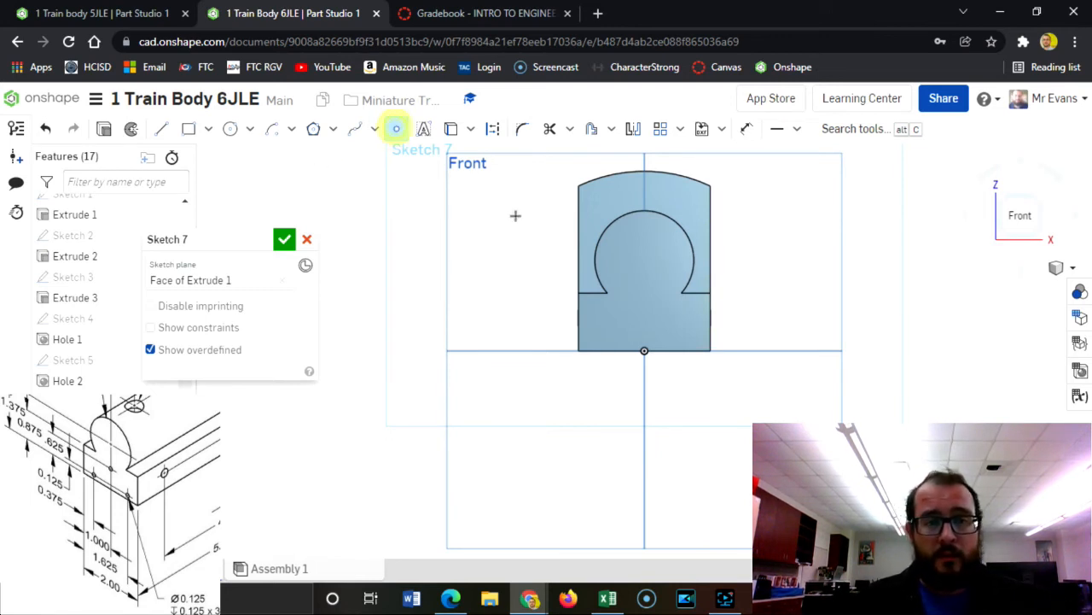
click(606, 332)
click(689, 331)
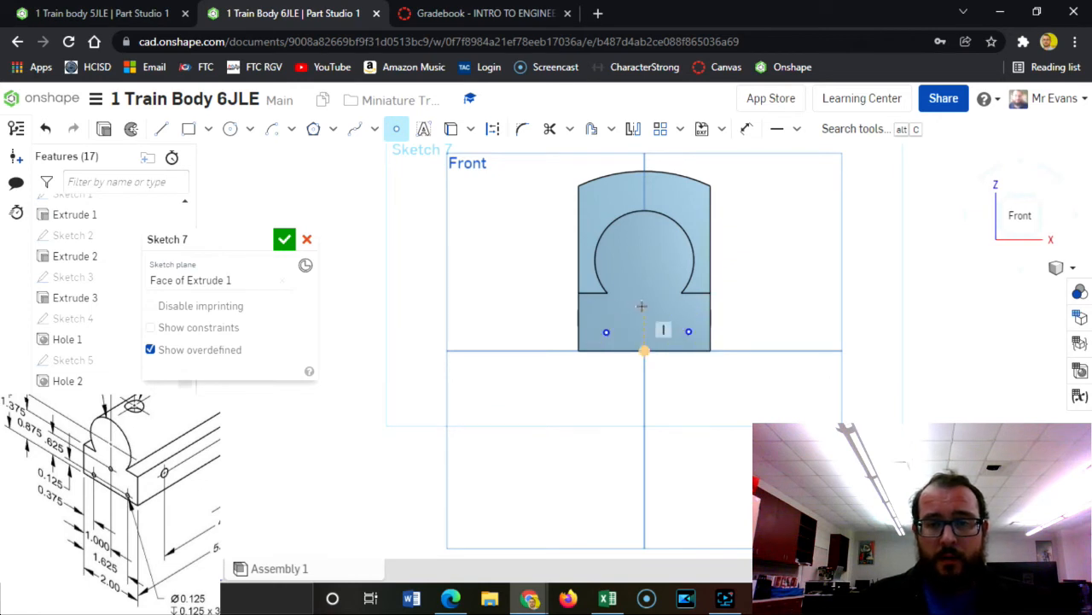
click(642, 306)
Align the two lower front-face points with a Horizontal constraint
click(775, 129)
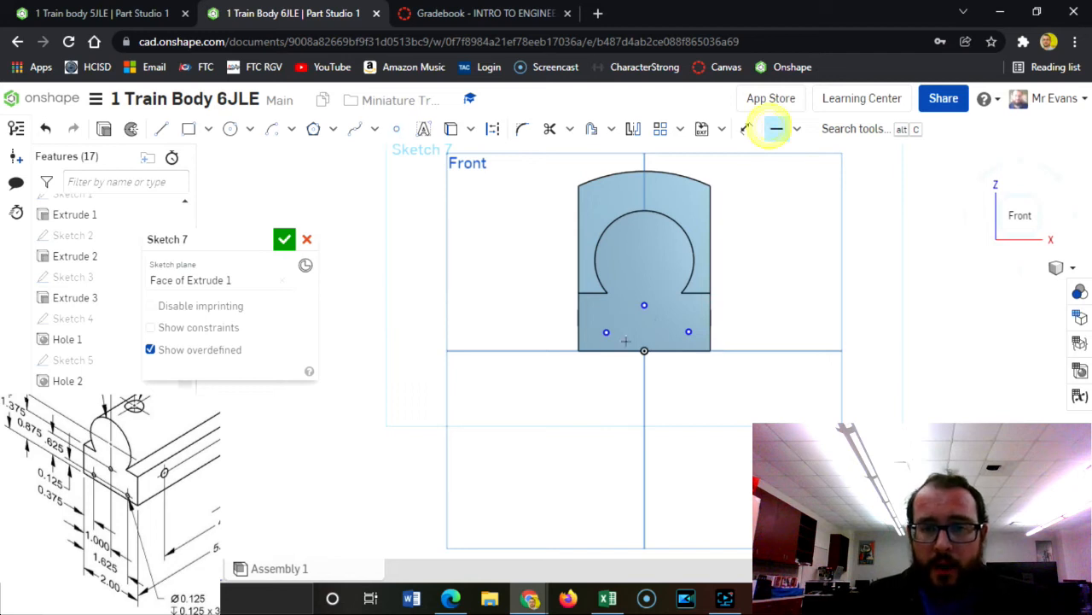
click(606, 332)
click(691, 332)
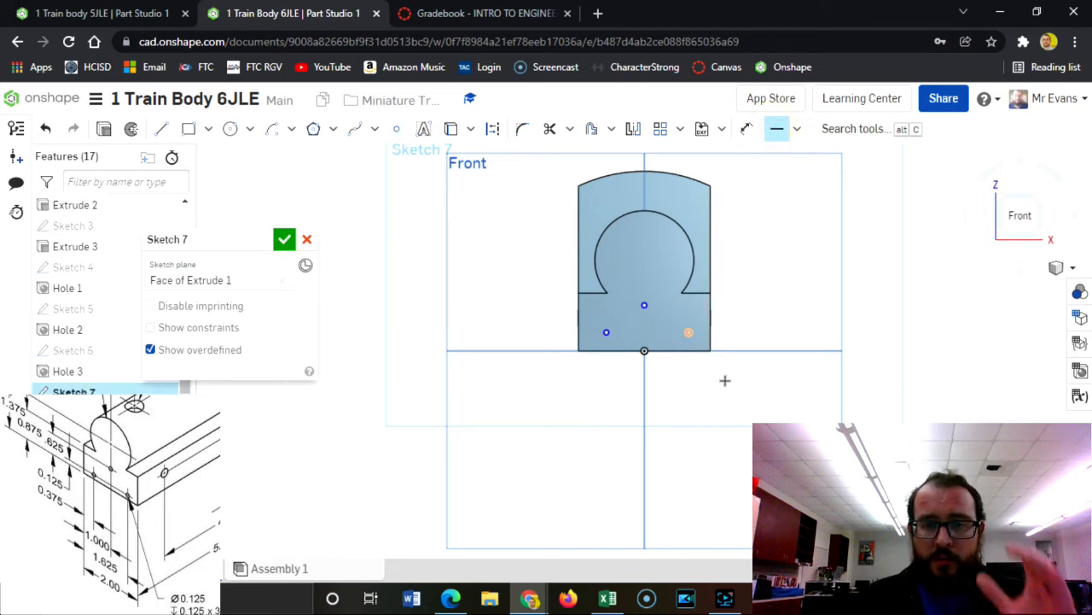
Dimension the lower right front-face point 0.125 in above the body's bottom edge
click(748, 134)
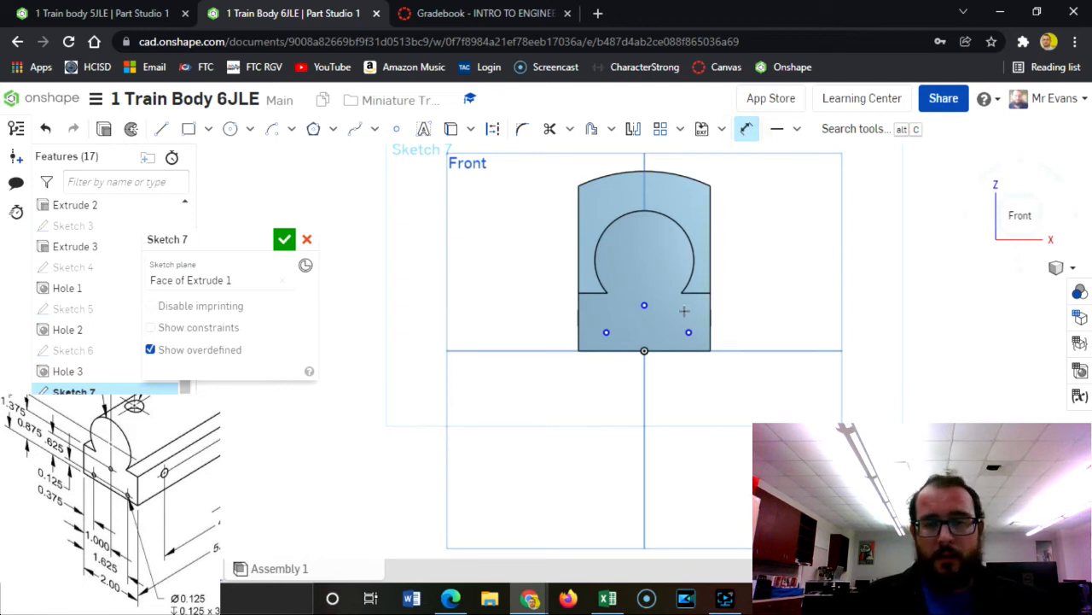
click(699, 355)
click(689, 333)
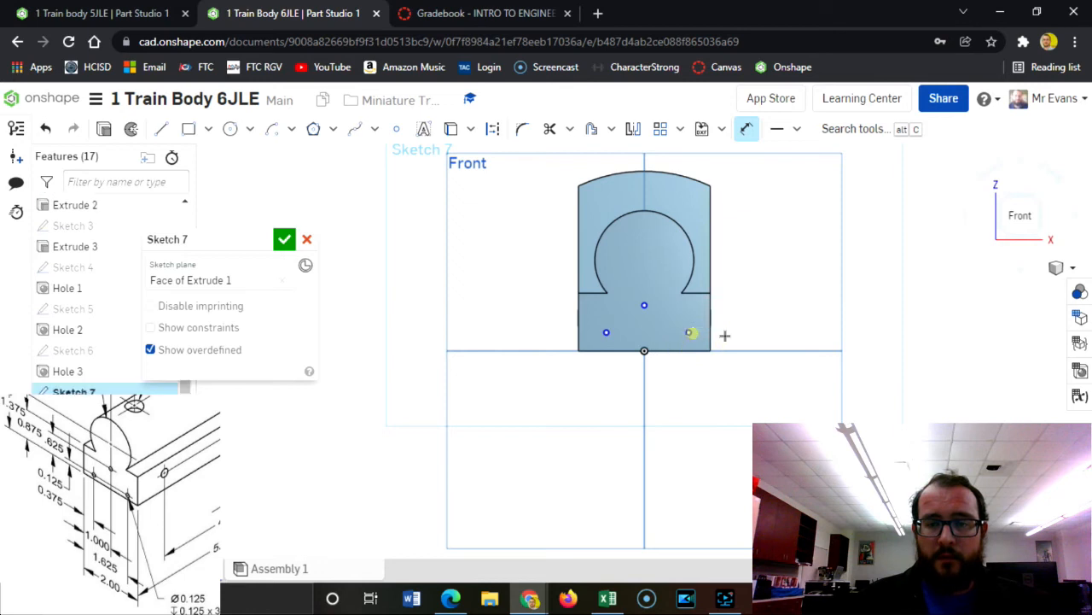
click(773, 339)
key(BackSpace)
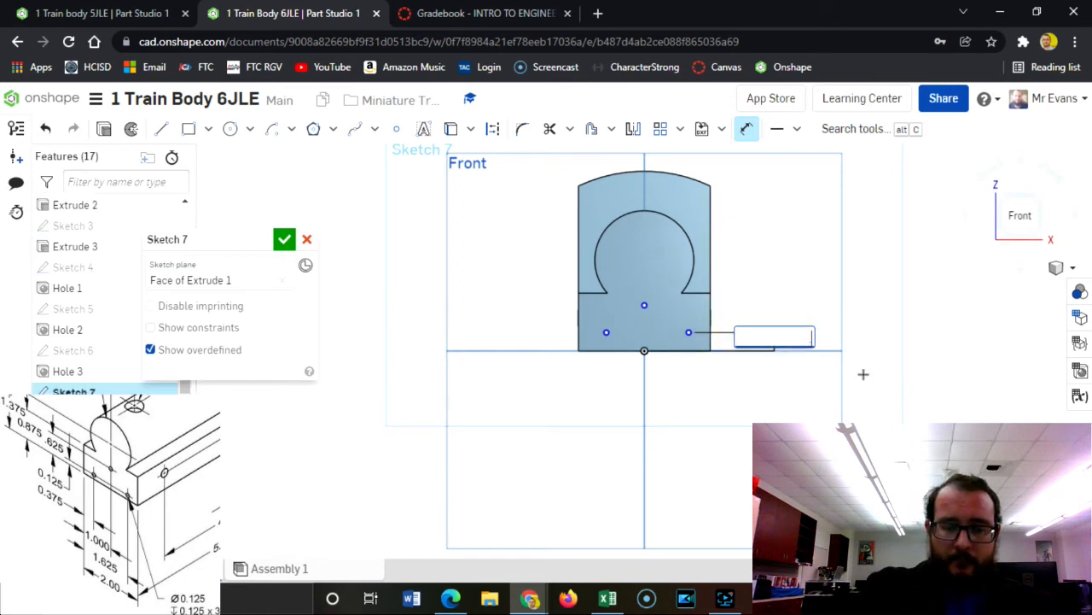
text(.125)
key(Return)
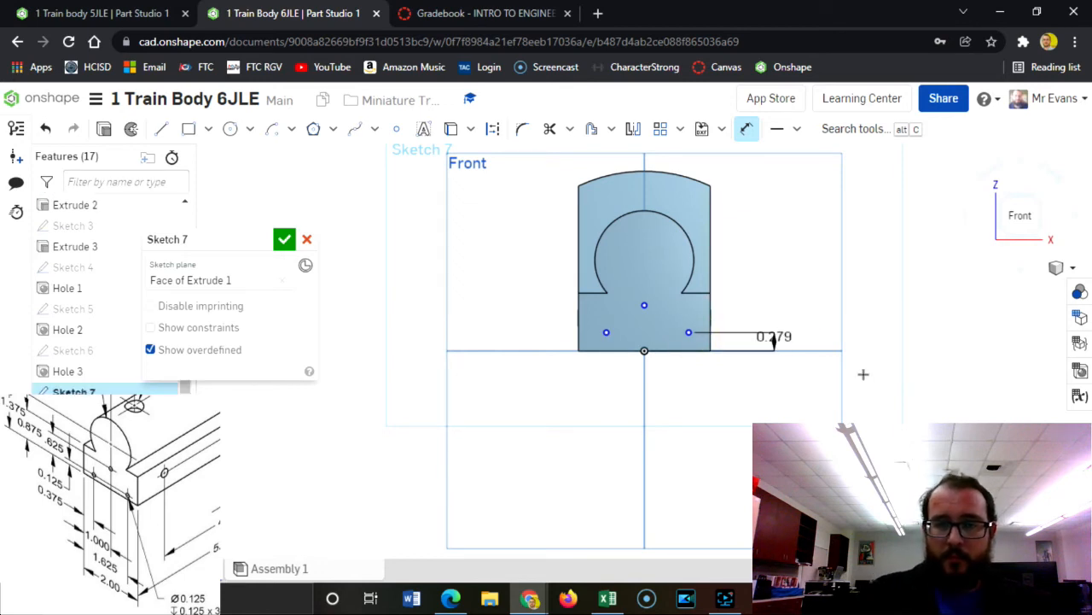
Dimension the centred upper point 0.625 in above the body's bottom edge
click(695, 350)
click(643, 330)
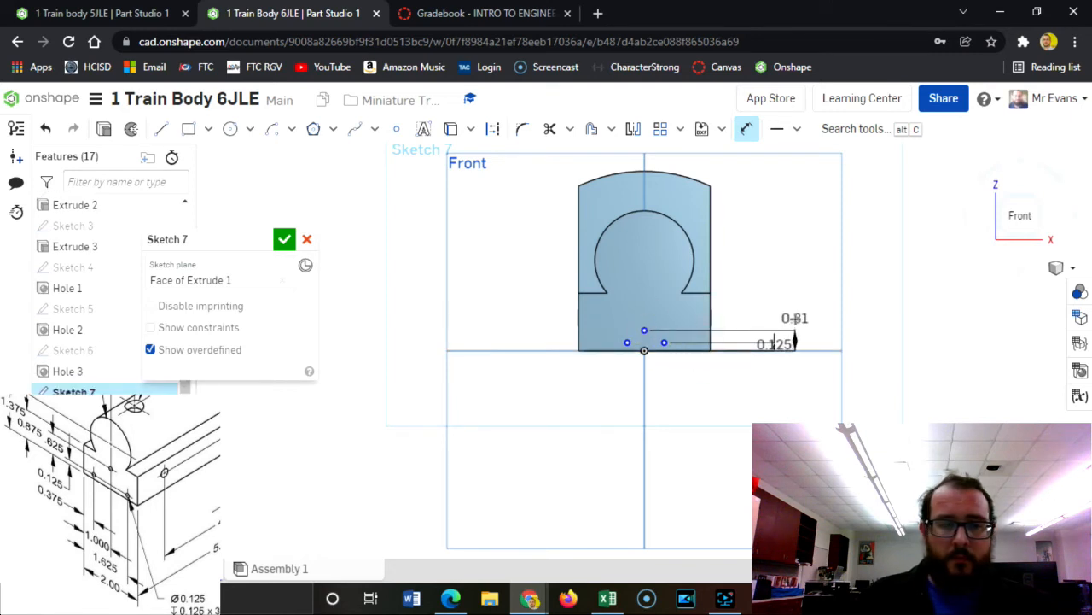
click(798, 320)
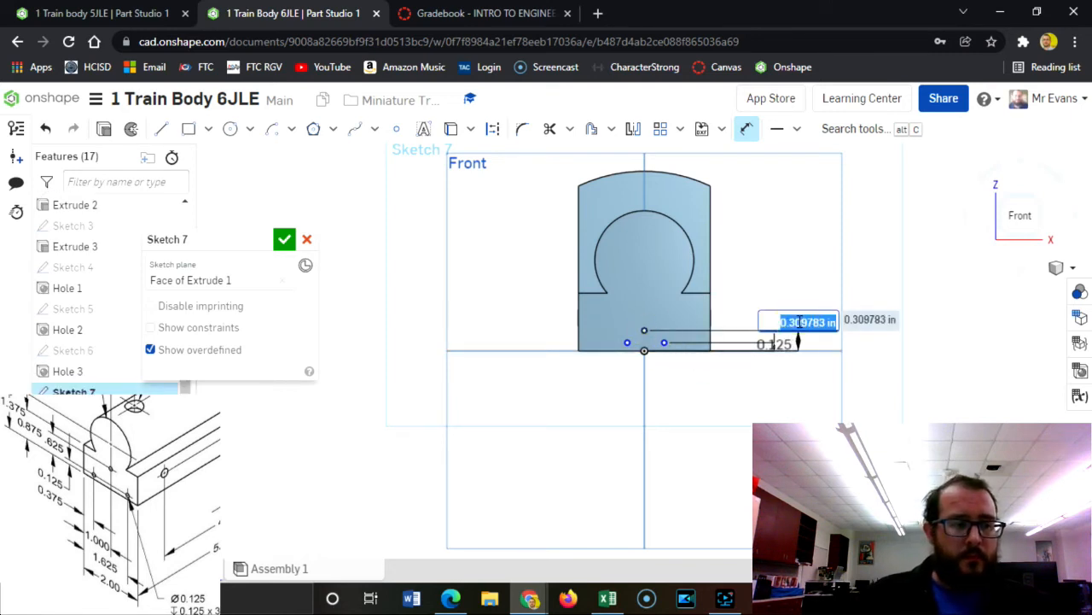
key(BackSpace)
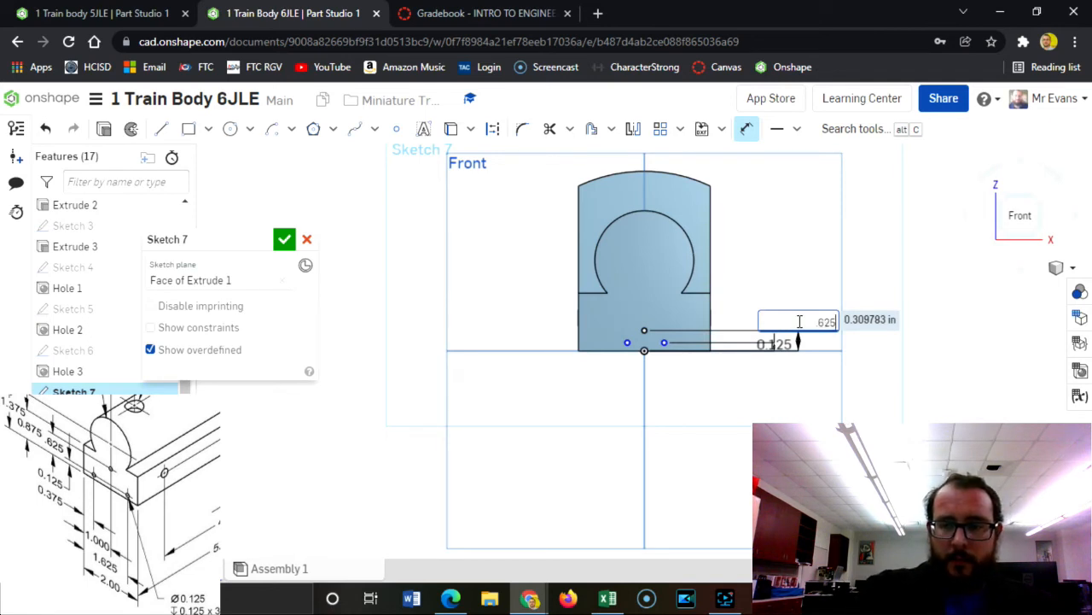
text(.625)
key(Return)
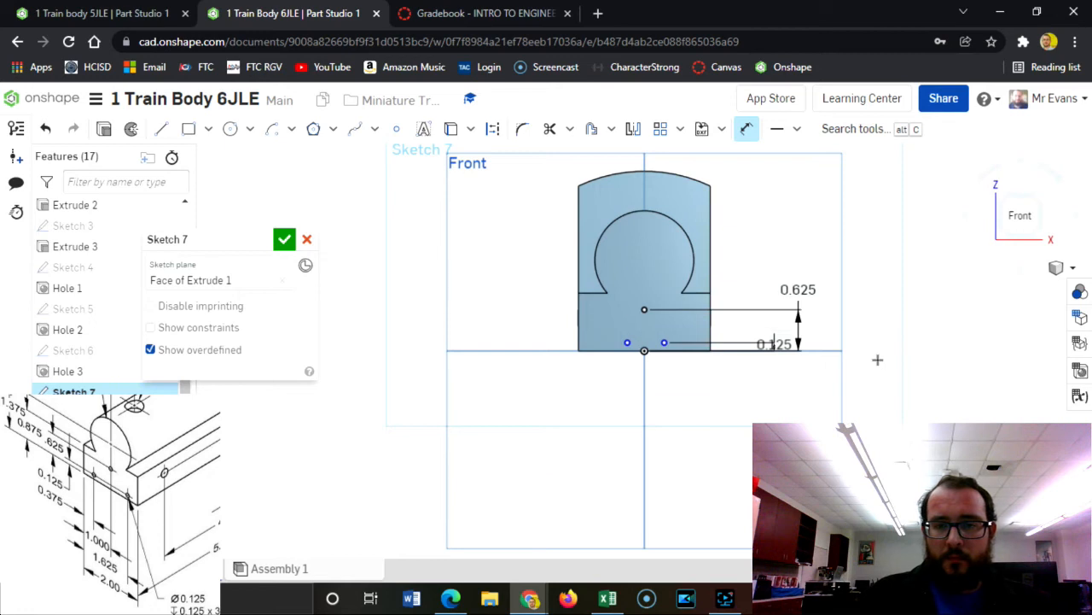
Dimension the lower left point 0.375 in from the front face's left edge
click(579, 328)
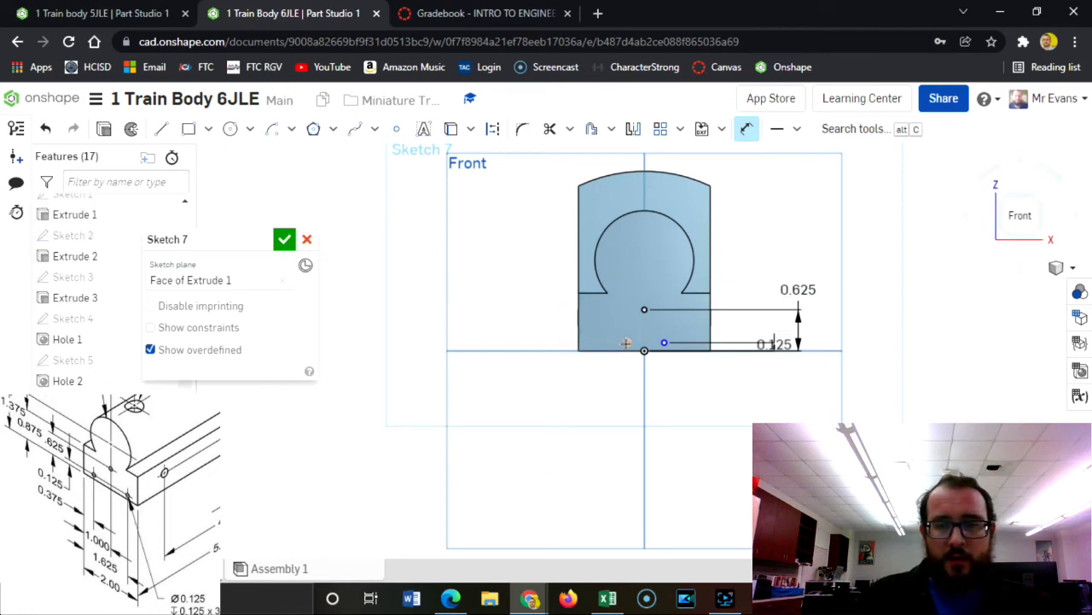
click(627, 343)
click(634, 411)
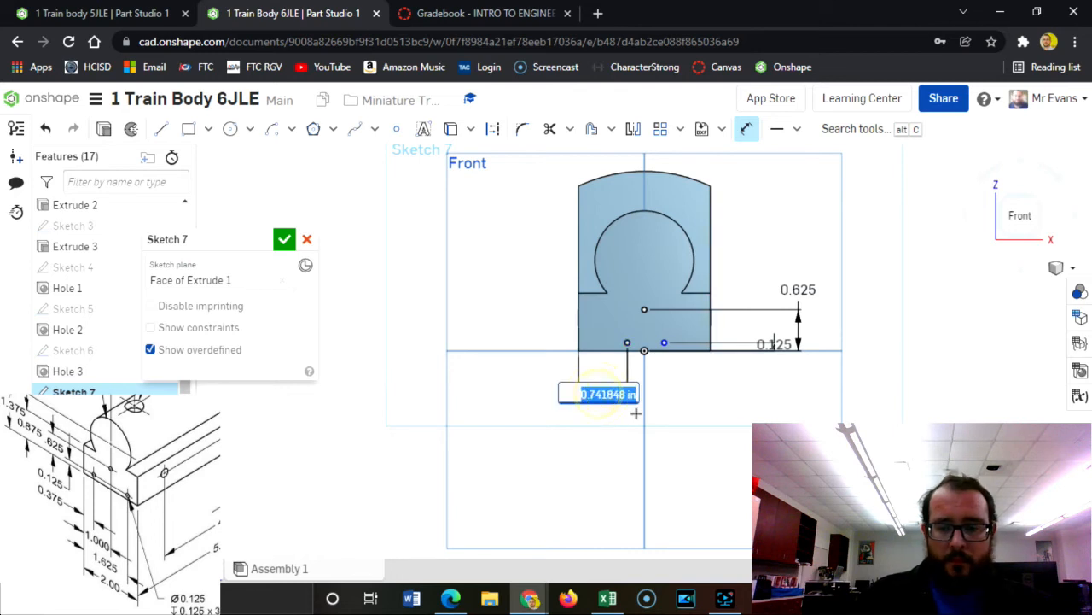
key(BackSpace)
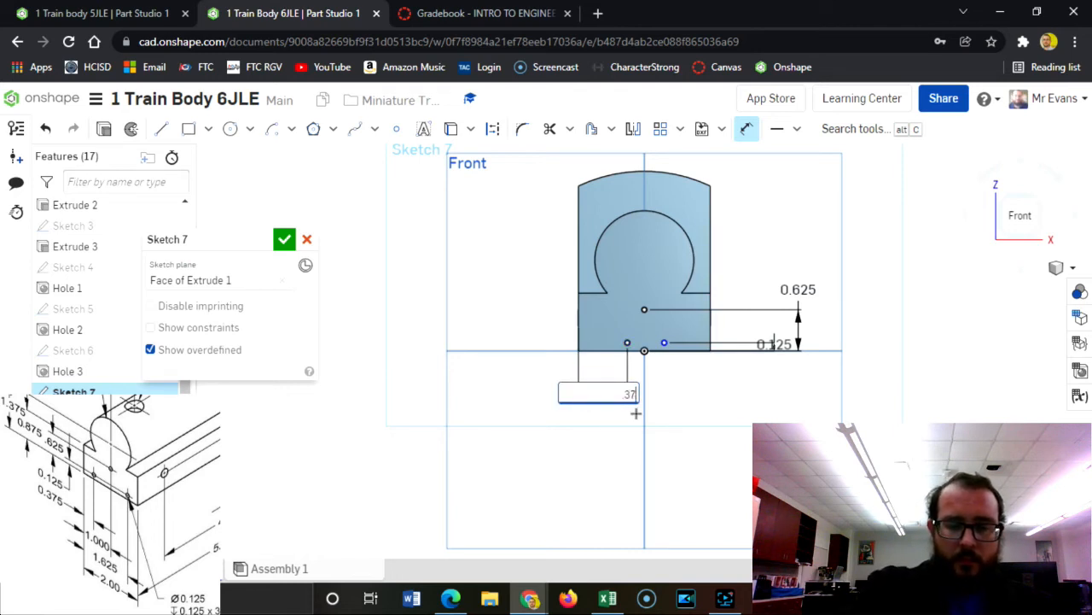
key(Return)
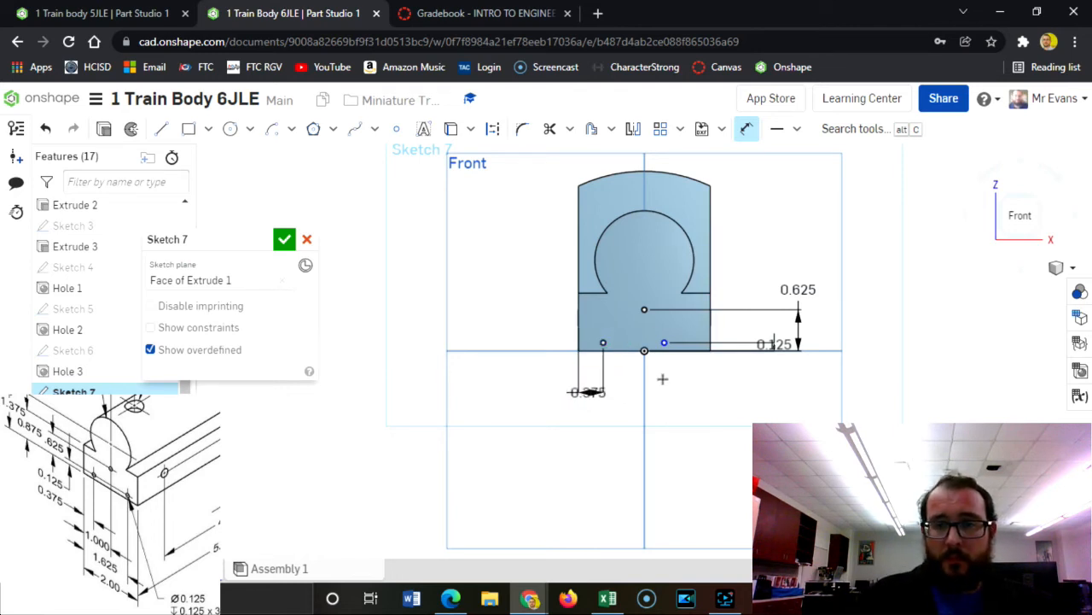
click(711, 330)
click(663, 341)
click(705, 395)
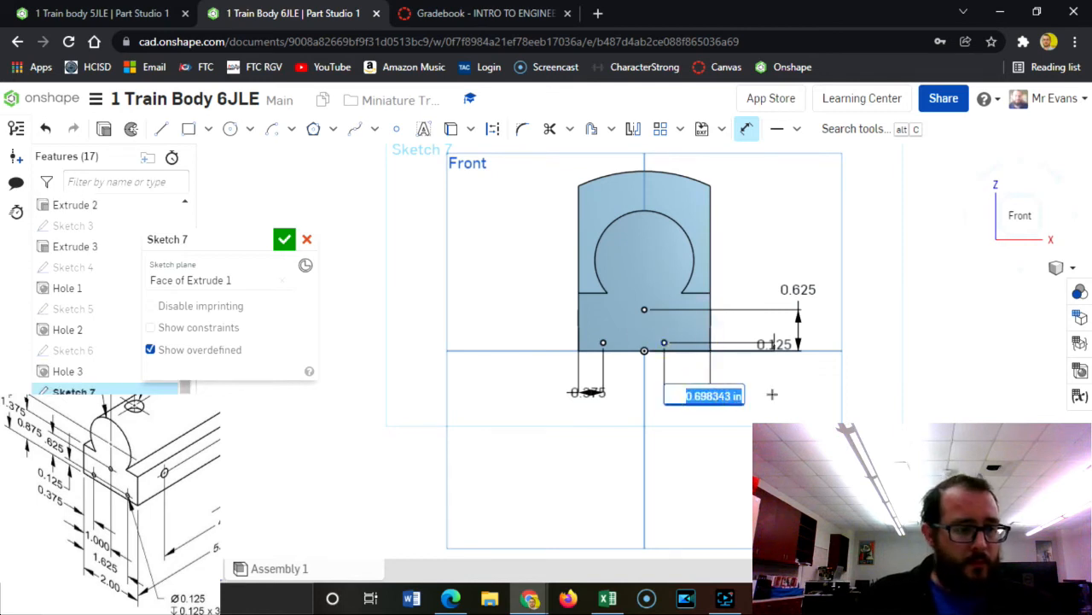
key(Return)
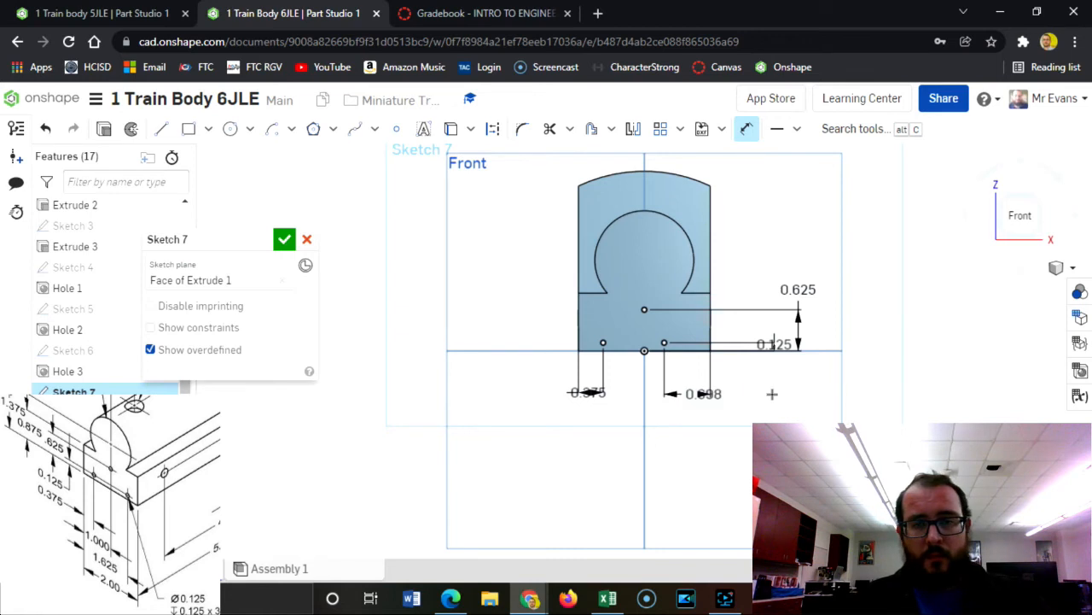
key(Escape)
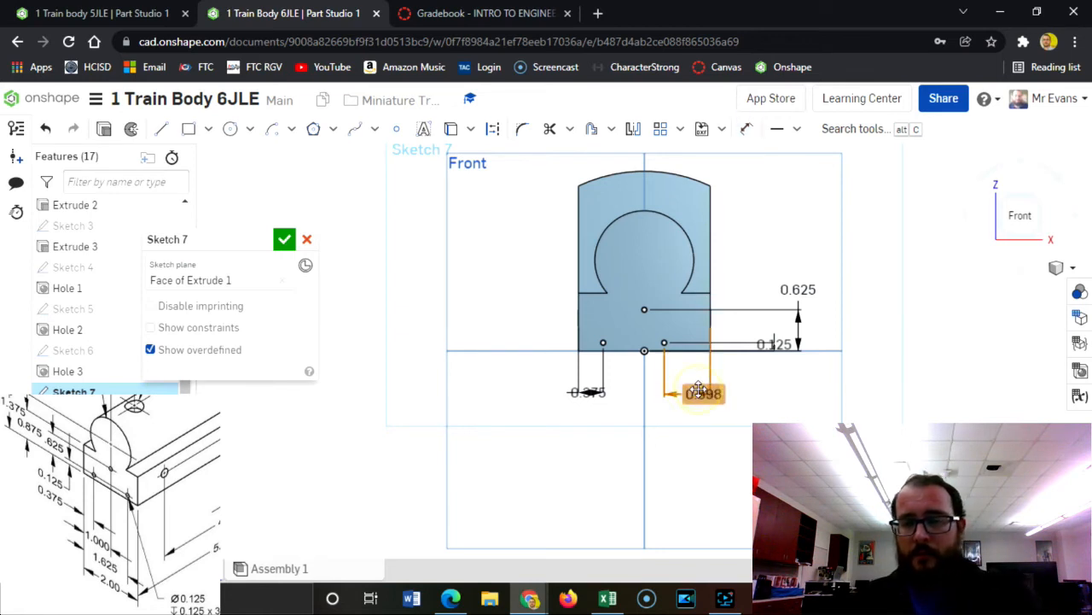
click(720, 393)
key(Delete)
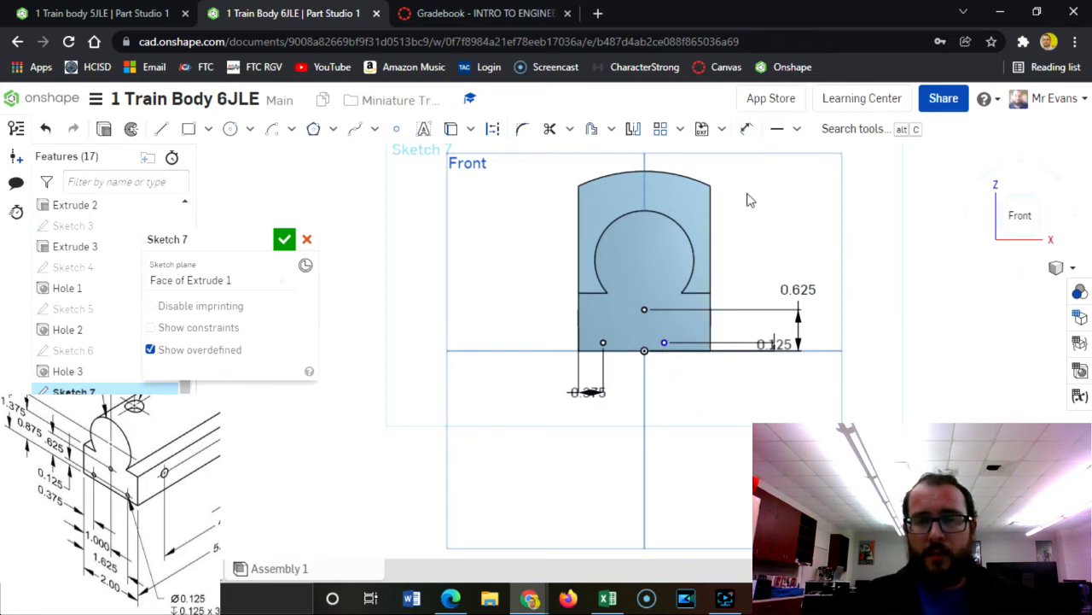
Dimension the lower right point 1.625 in from the front face's left edge and finish the sketch
click(747, 132)
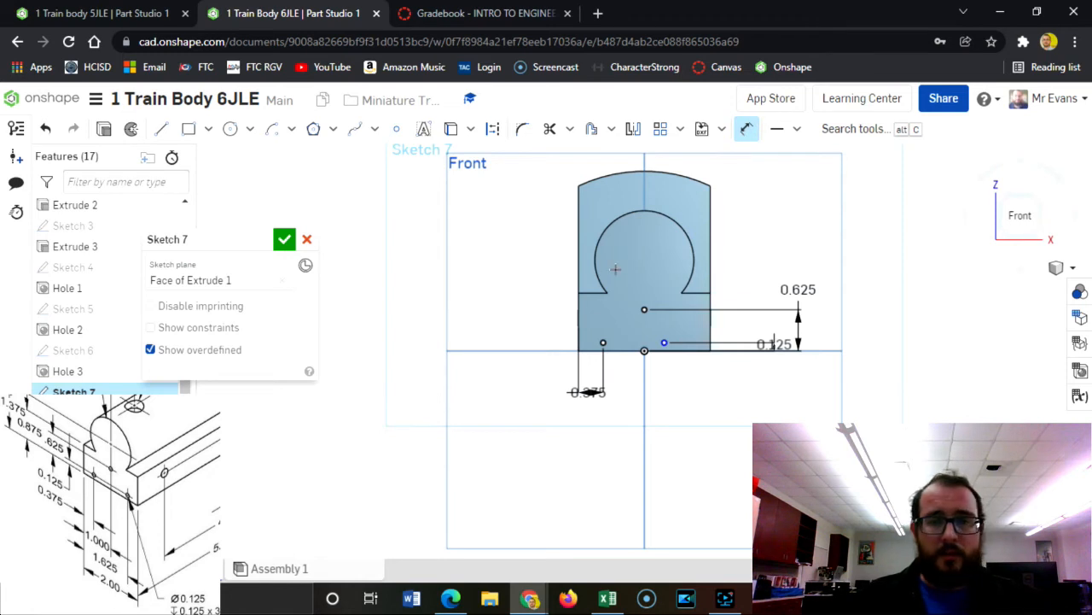
click(578, 313)
click(664, 342)
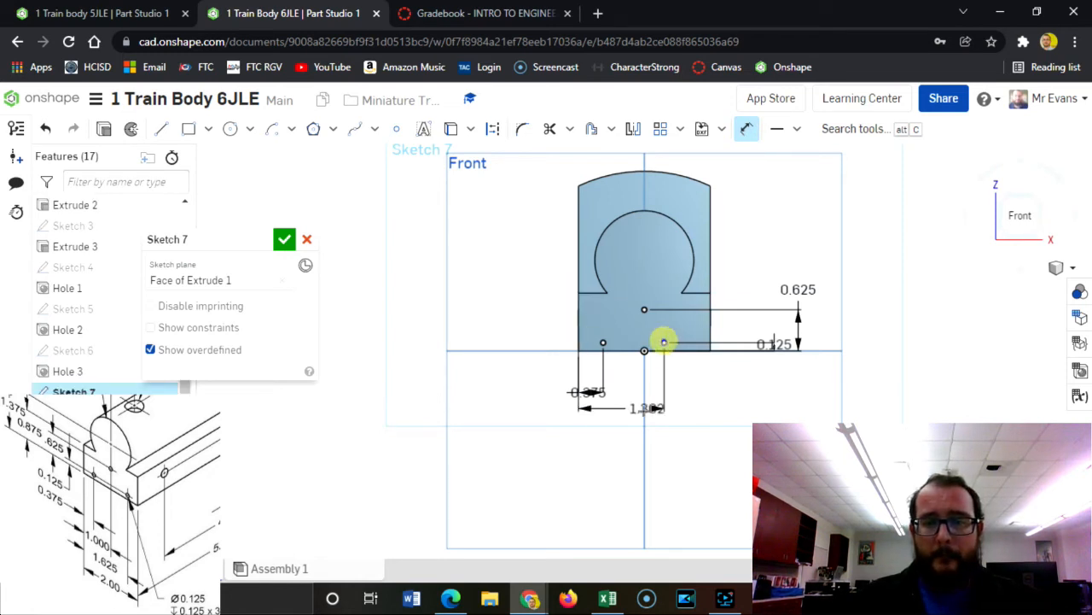
click(639, 422)
text(1)
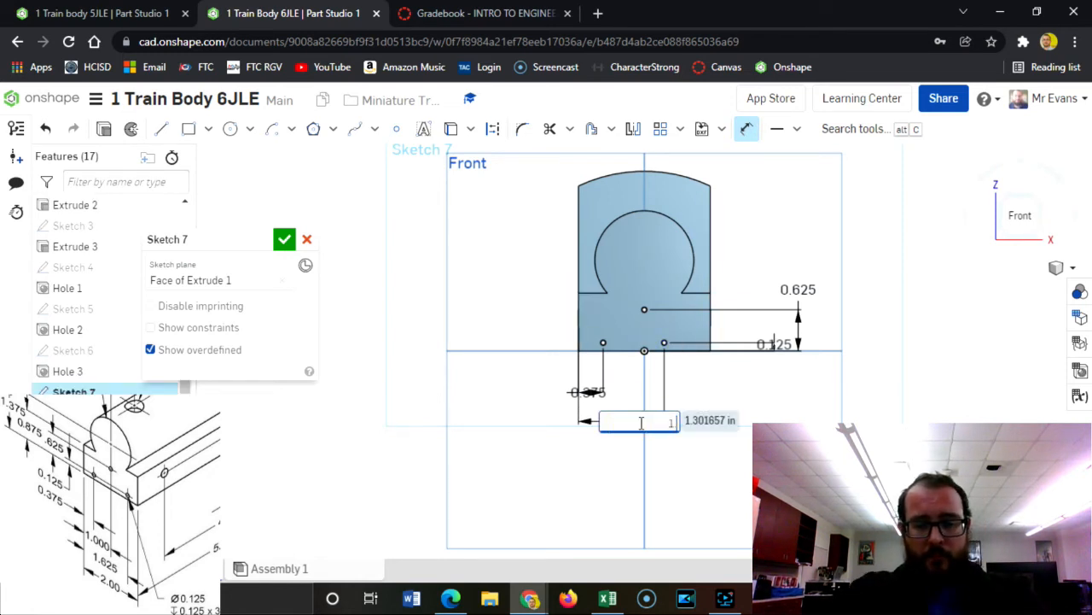
text(.625)
key(Return)
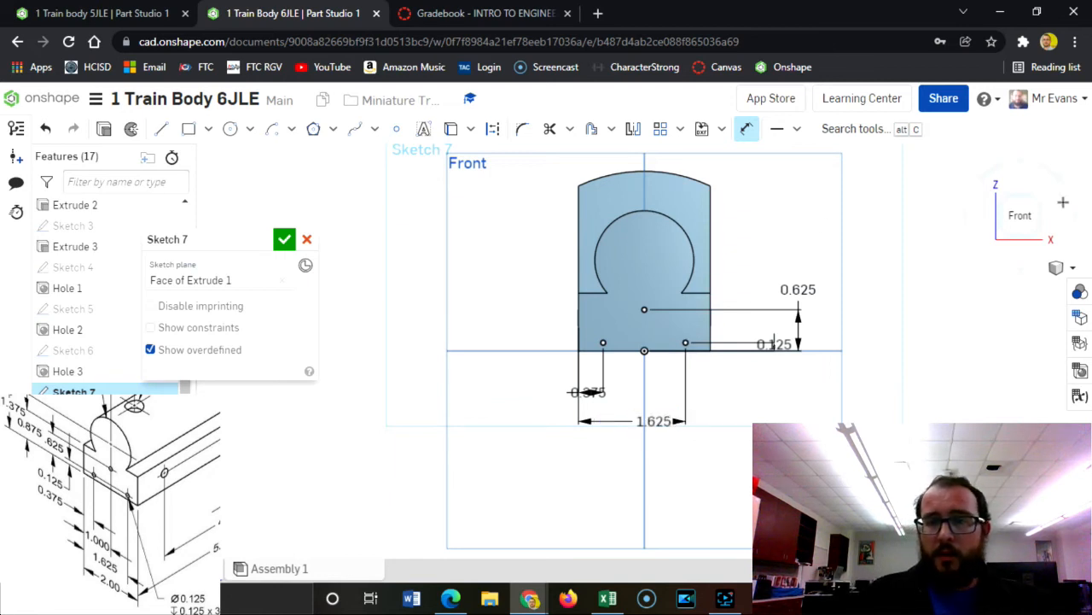
click(1045, 200)
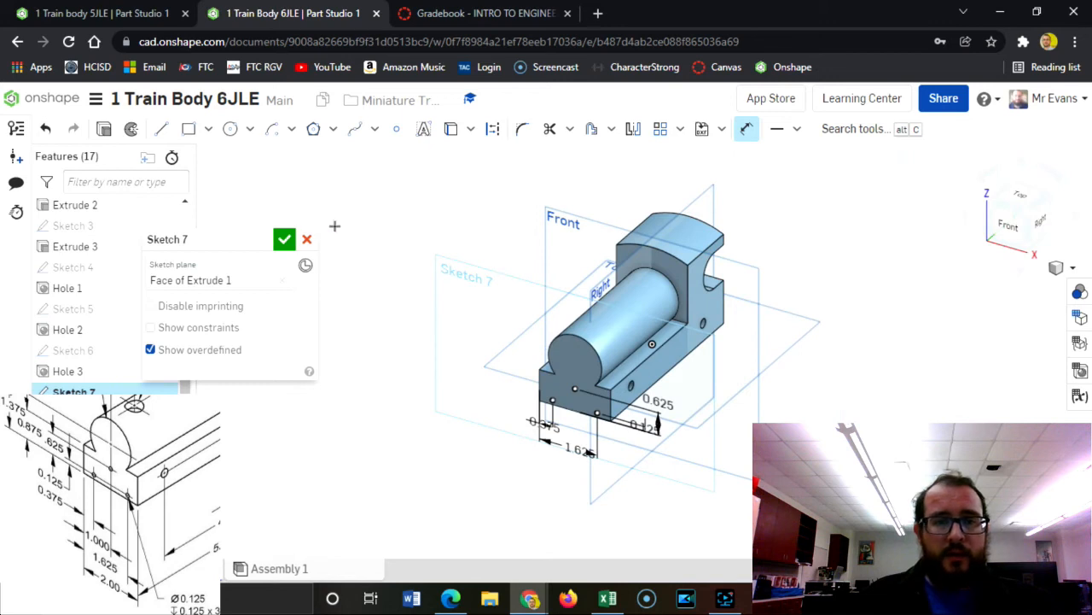
click(284, 239)
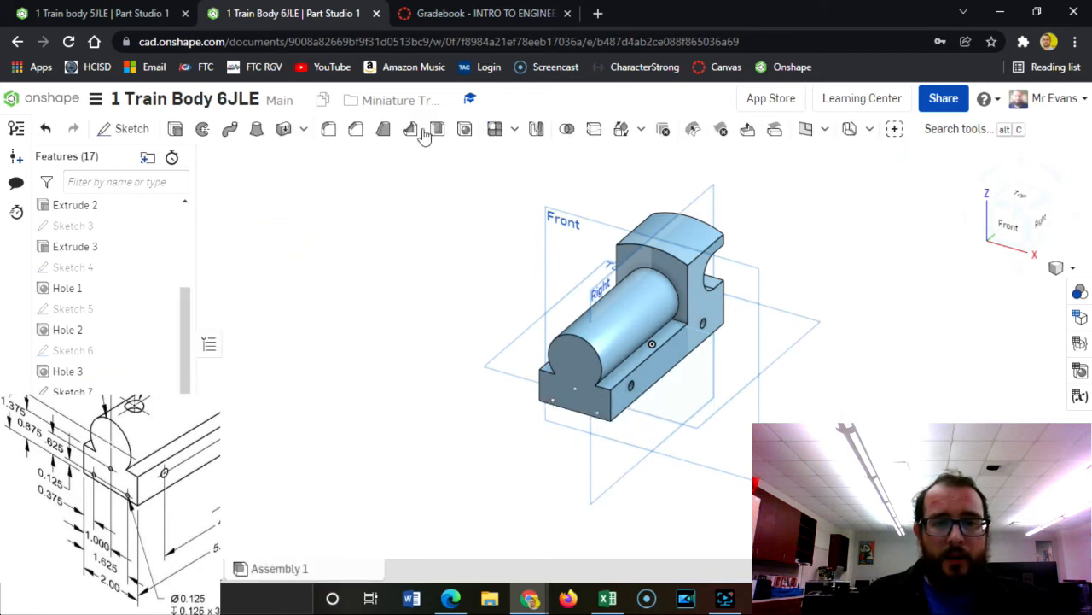
Cut simple blind holes at the three front-face sketch points, 0.125 in in diameter and 0.125 in deep
click(464, 128)
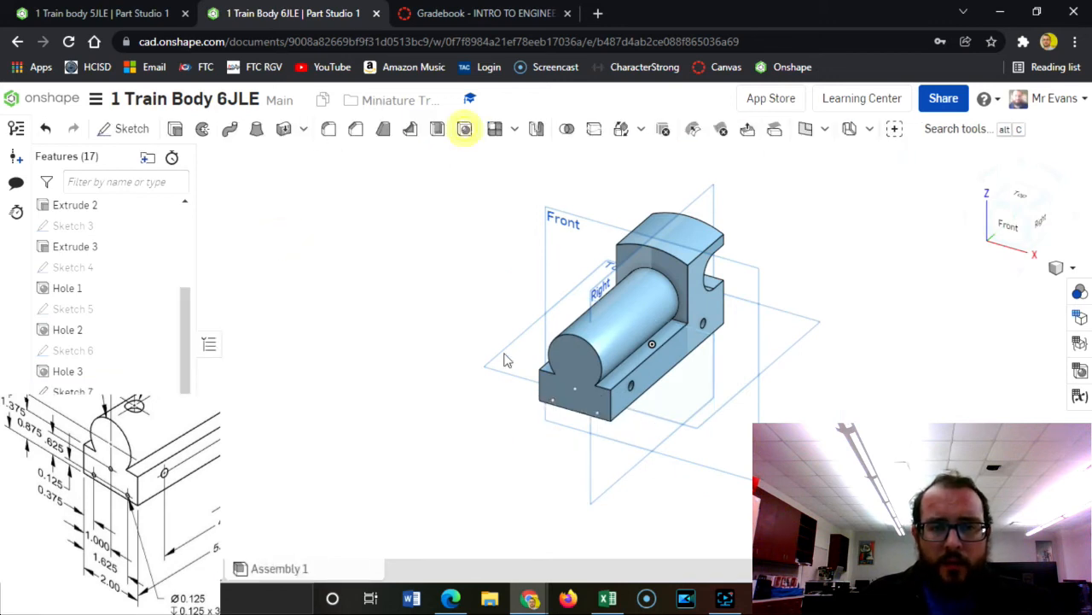
click(552, 401)
click(598, 414)
click(574, 388)
click(274, 322)
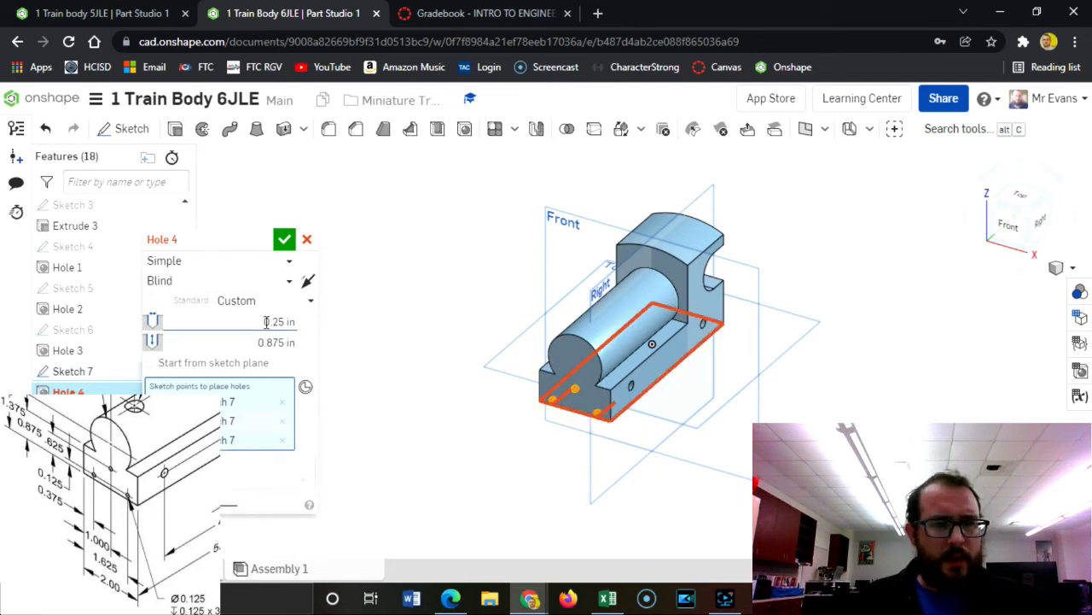
click(271, 342)
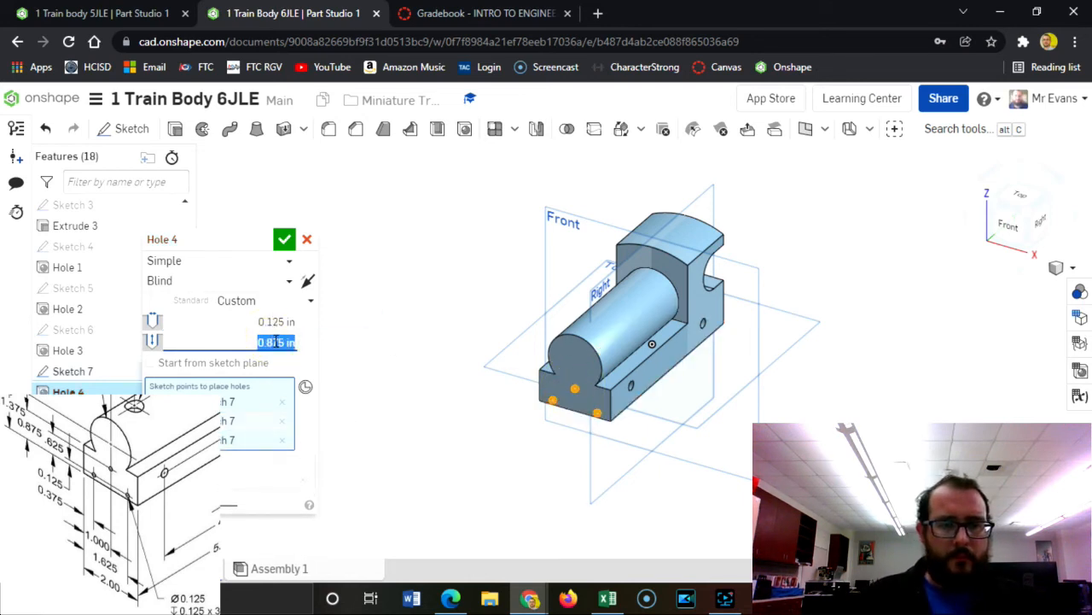
text(.125)
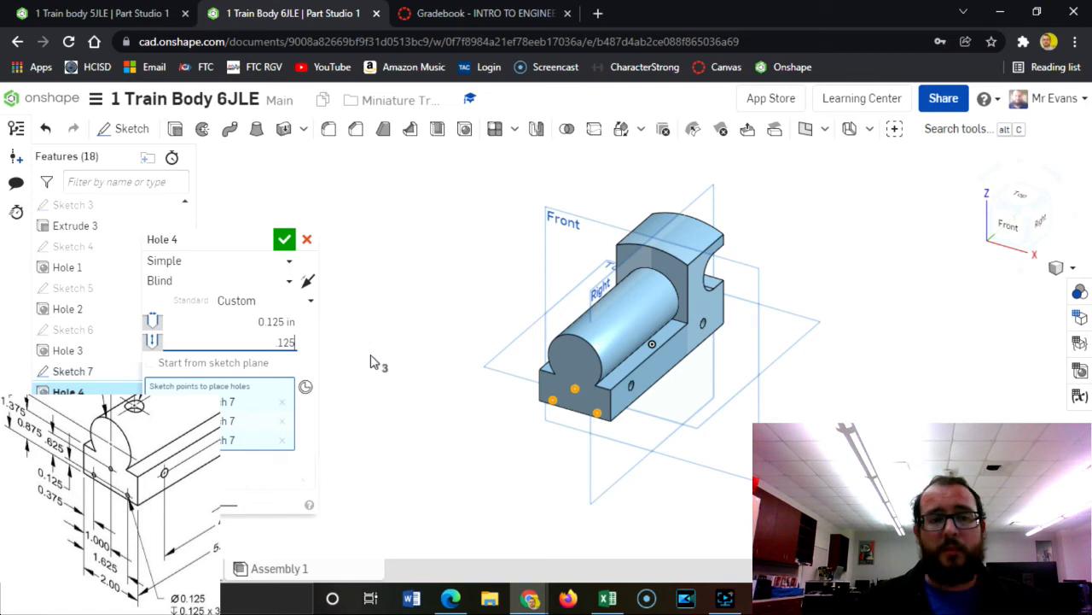
click(312, 362)
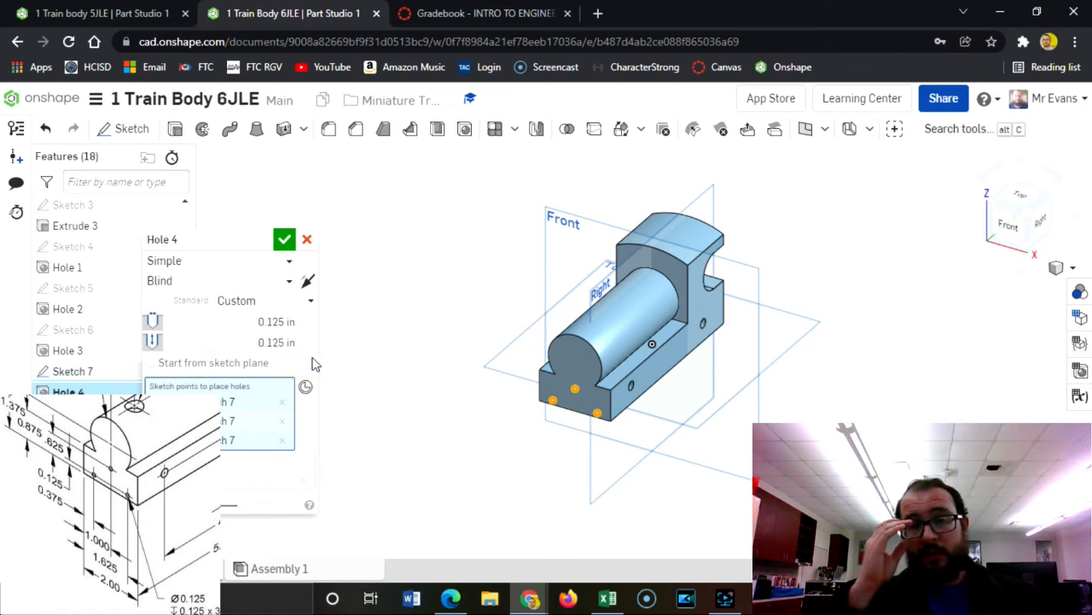
click(286, 239)
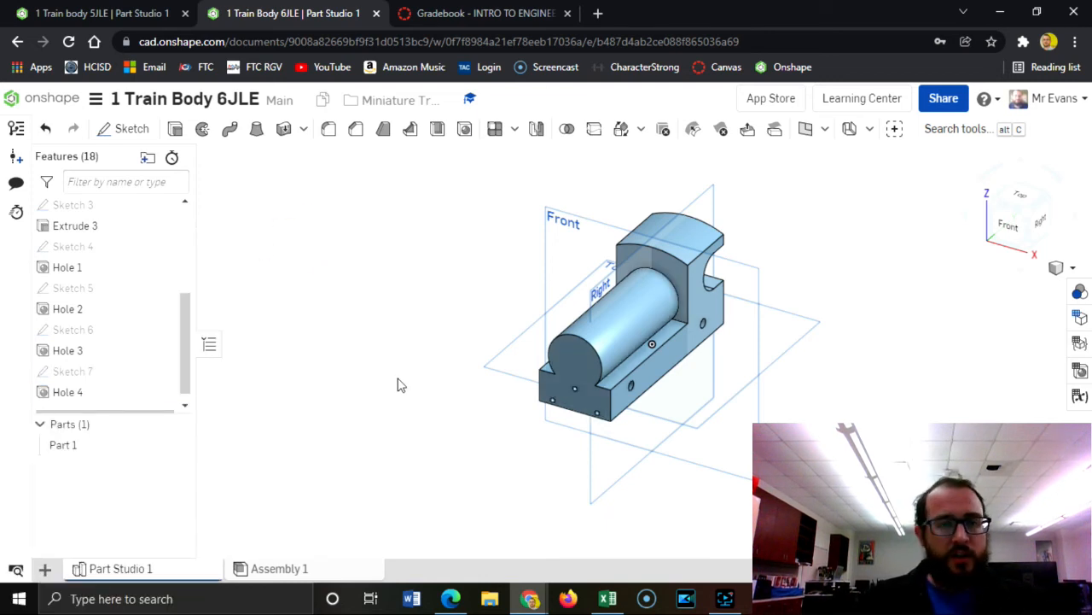
Create a construction plane offset 1.375+.75 in above the Top plane, level with the top of the boiler cylinder
click(824, 130)
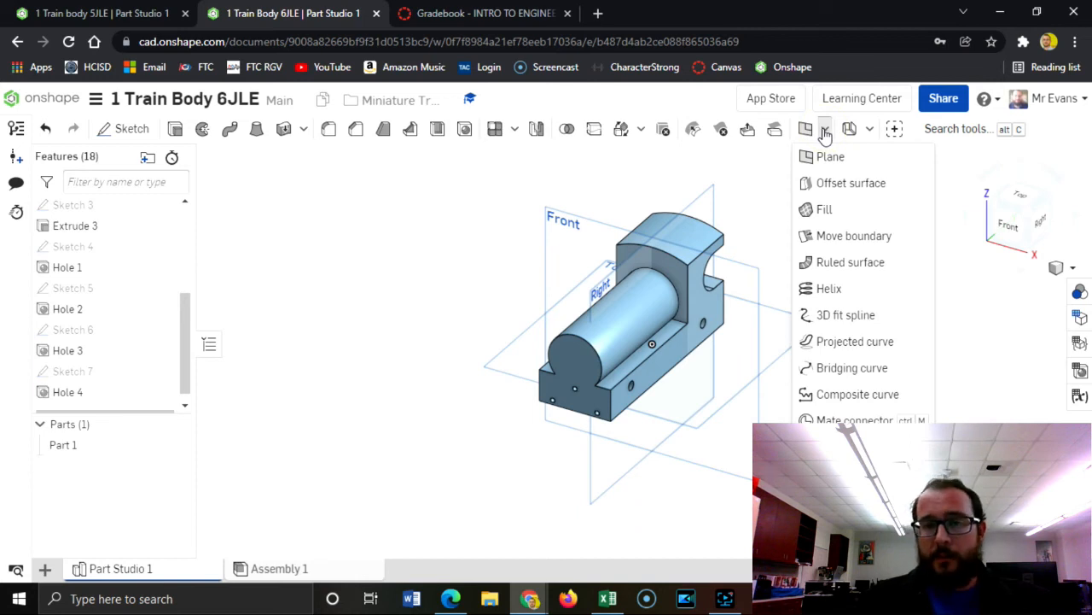
click(830, 156)
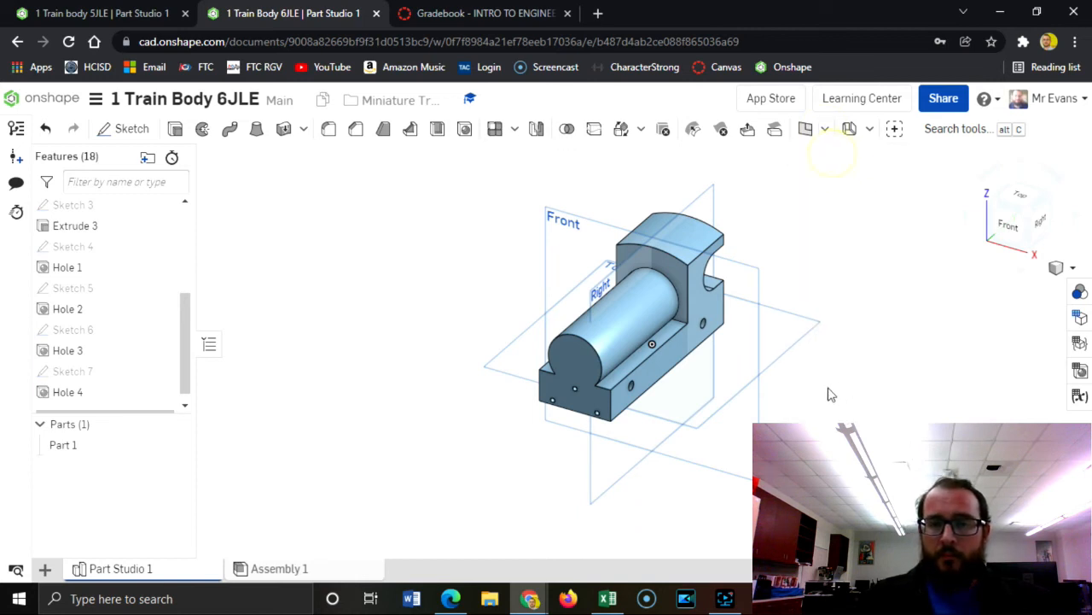
click(700, 418)
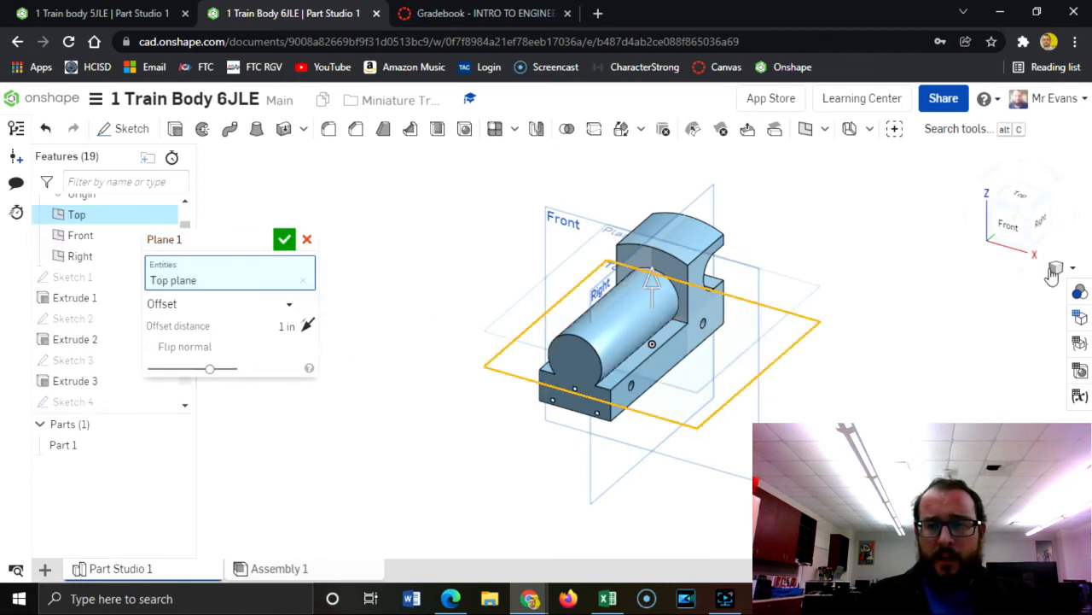
click(1008, 224)
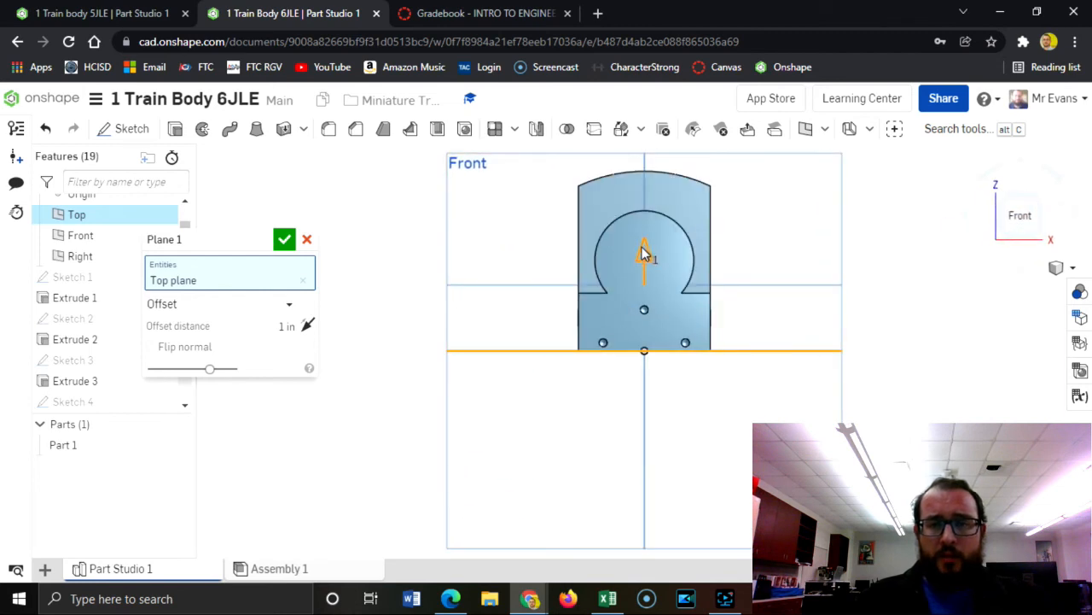
drag(648, 224, 654, 162)
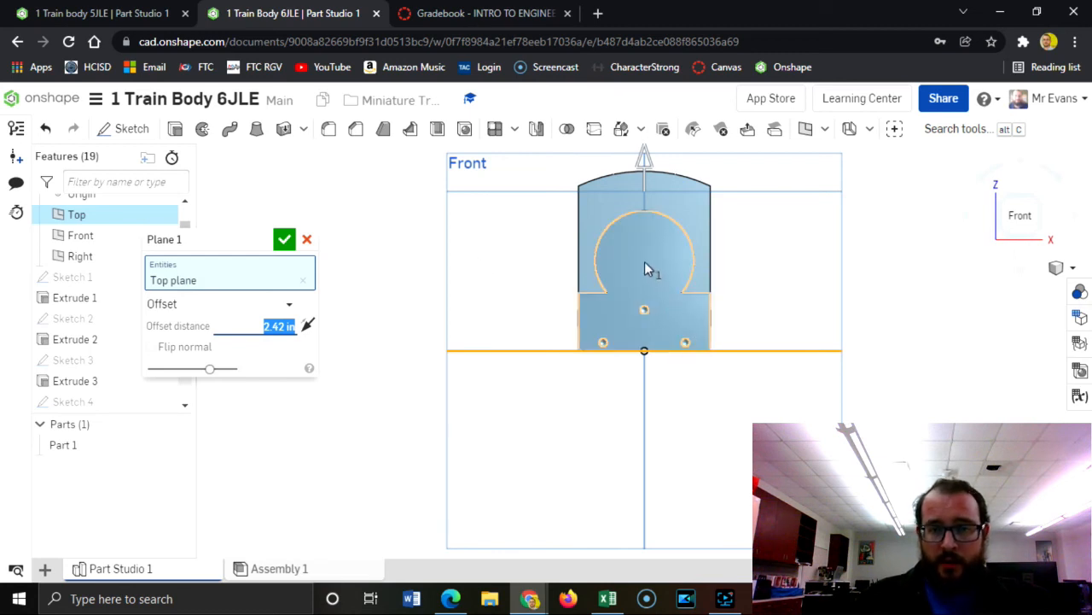
text(1)
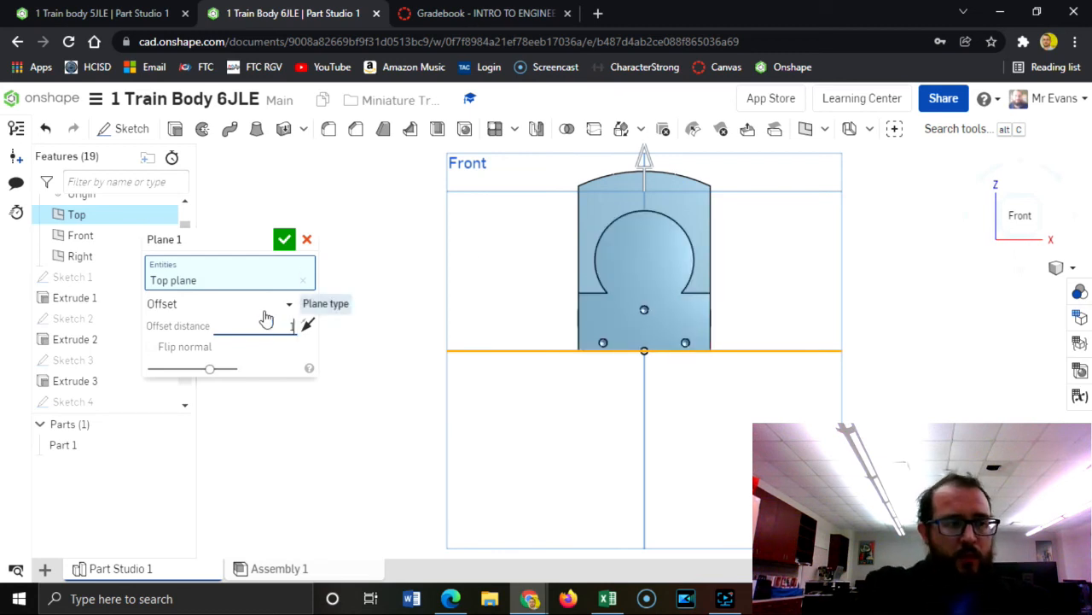
text(.37)
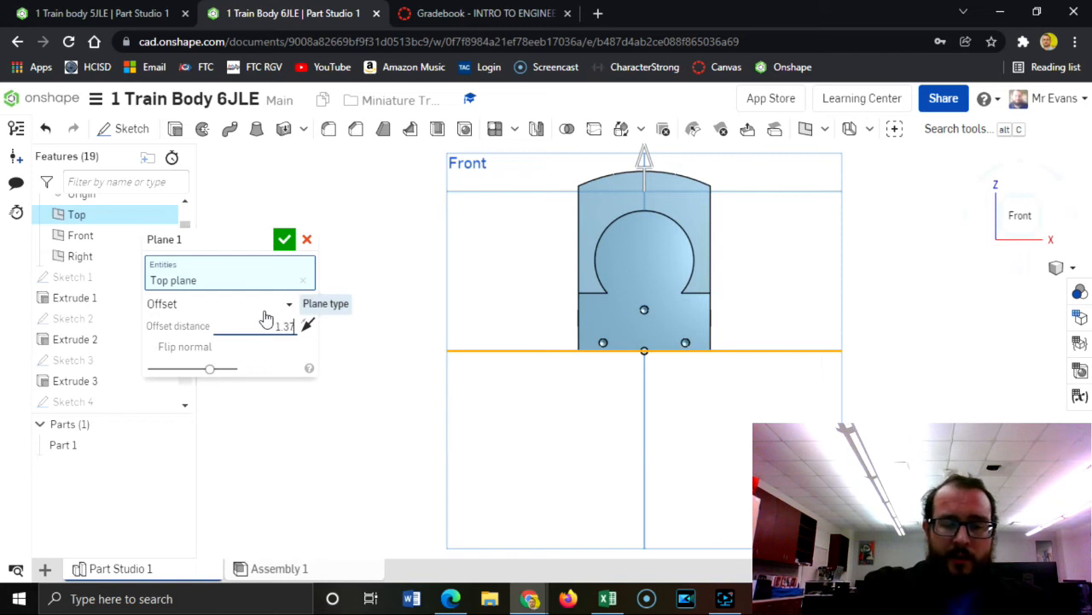
text(5+)
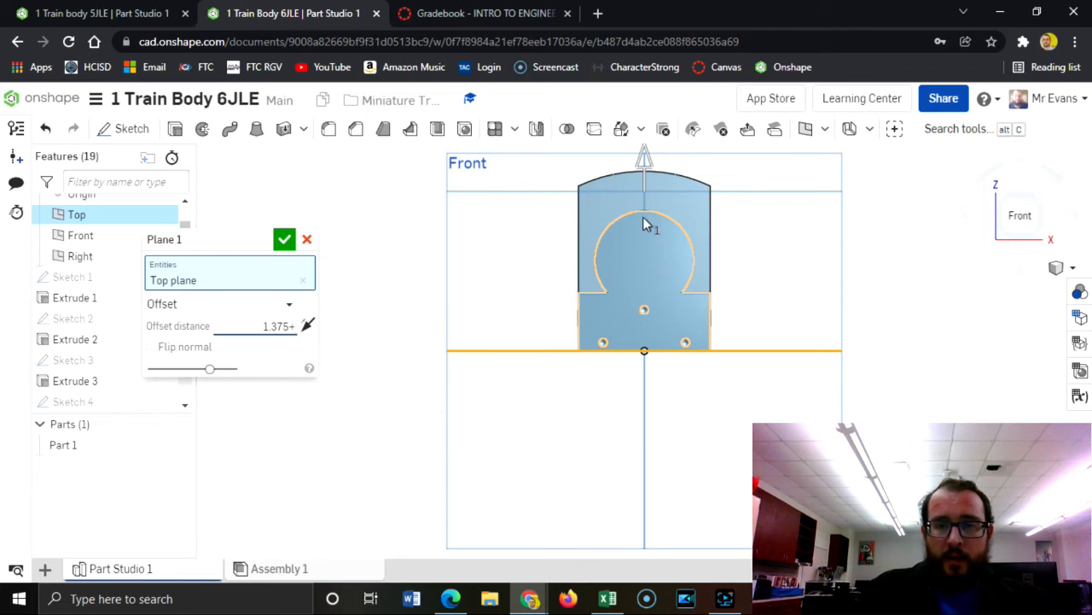
text(.75)
key(Return)
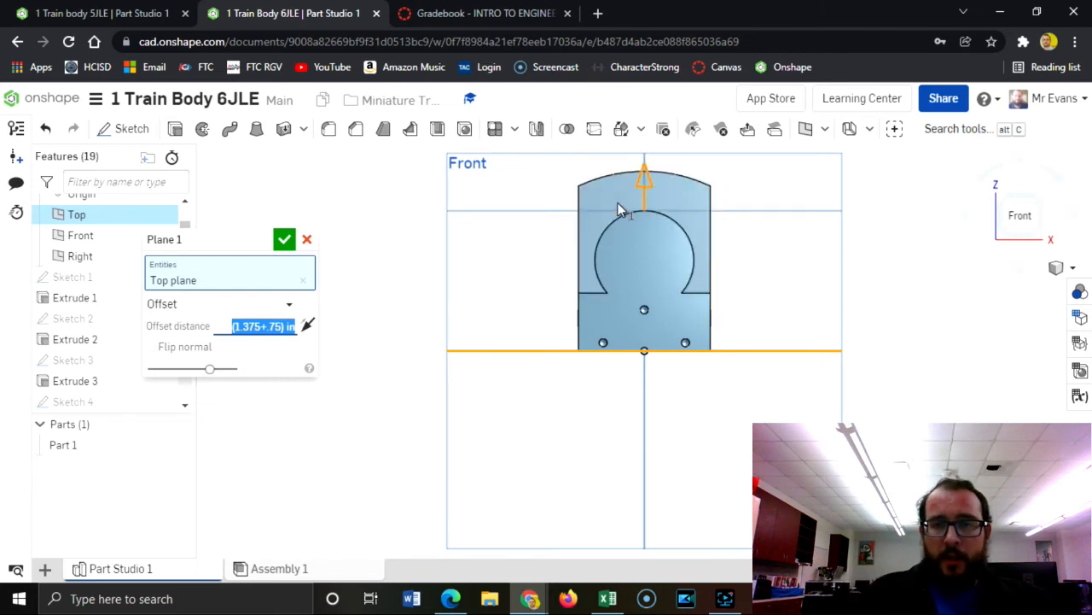
click(1041, 198)
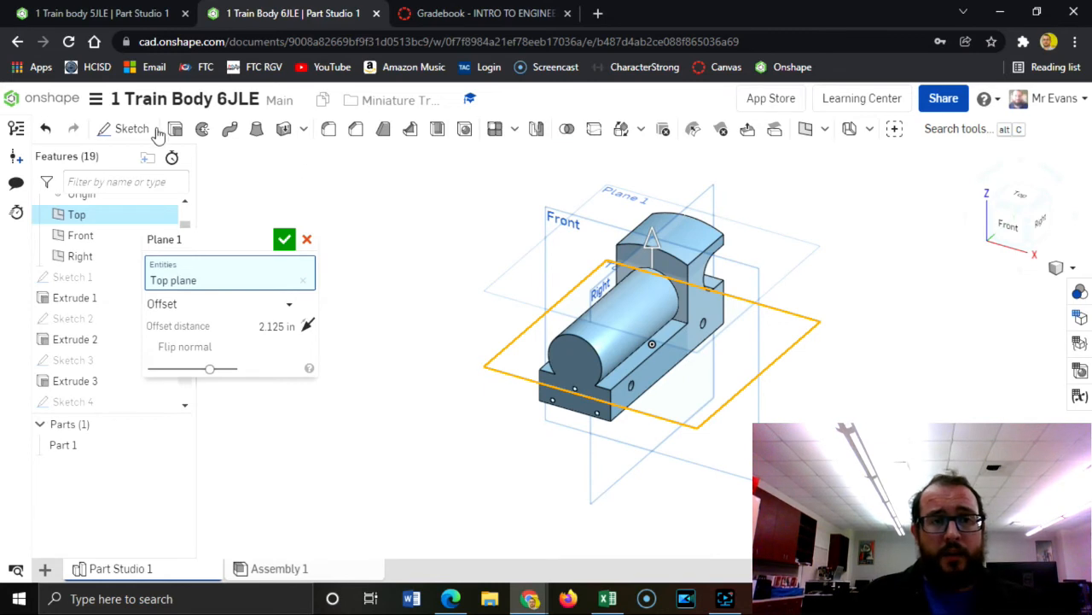
Start a sketch on the new offset plane and place a point on the boiler's centreline near its front end
click(130, 128)
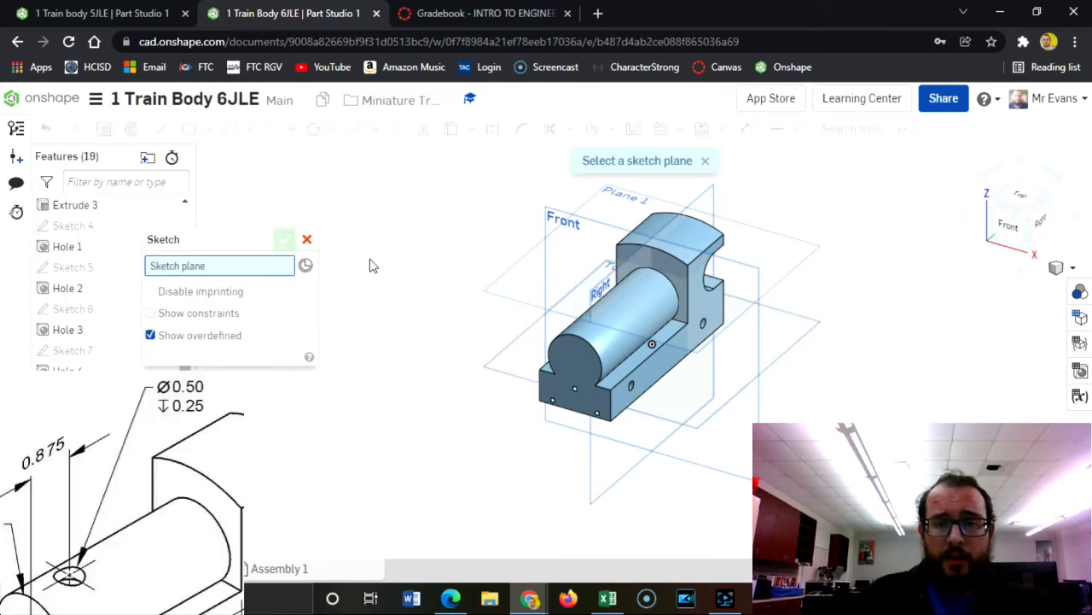
click(501, 296)
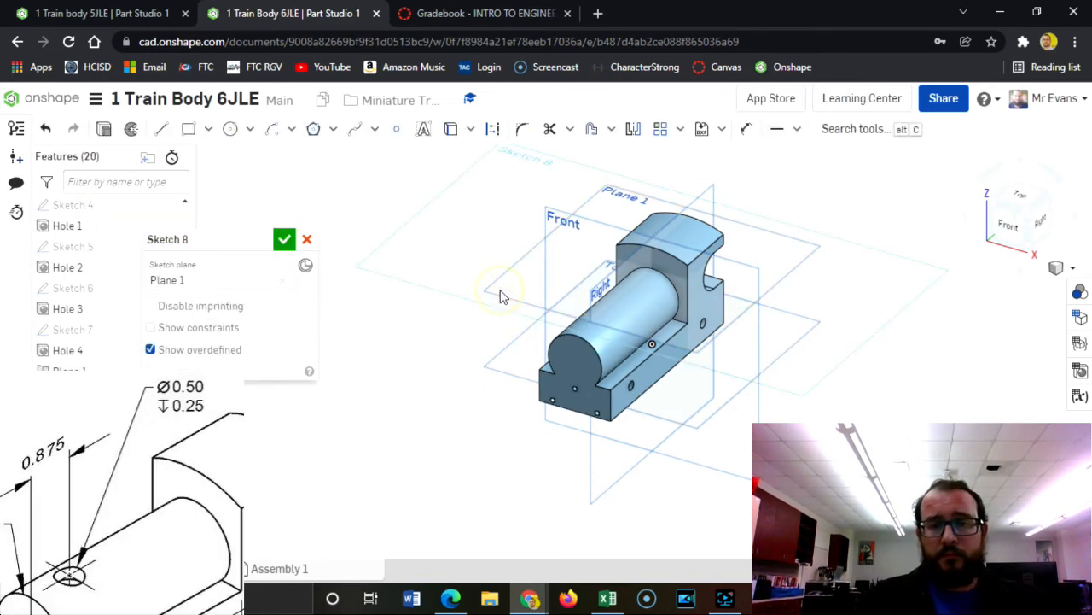
click(1024, 198)
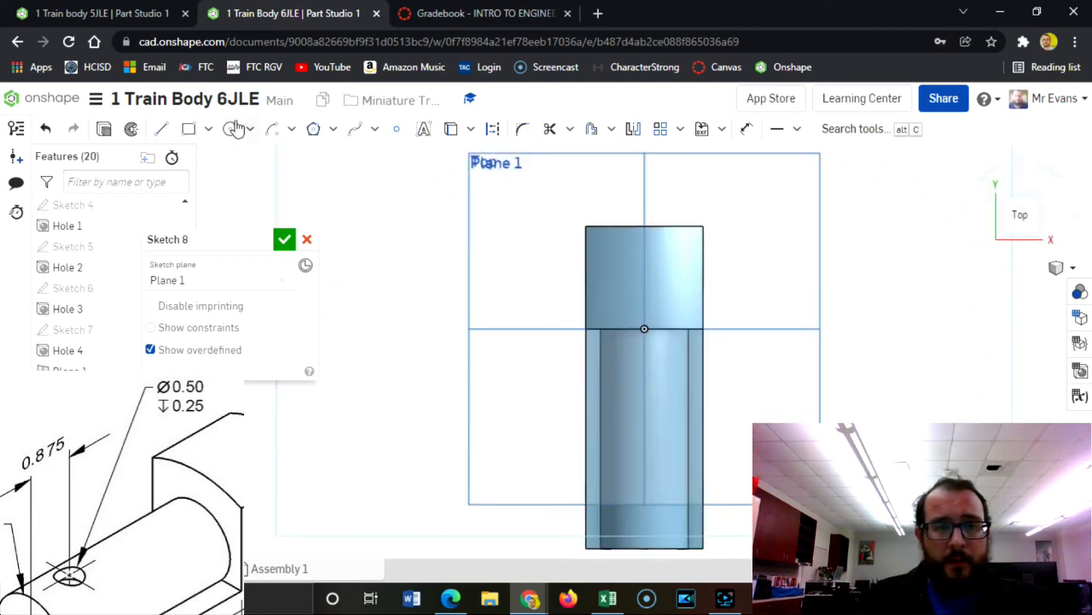
click(396, 129)
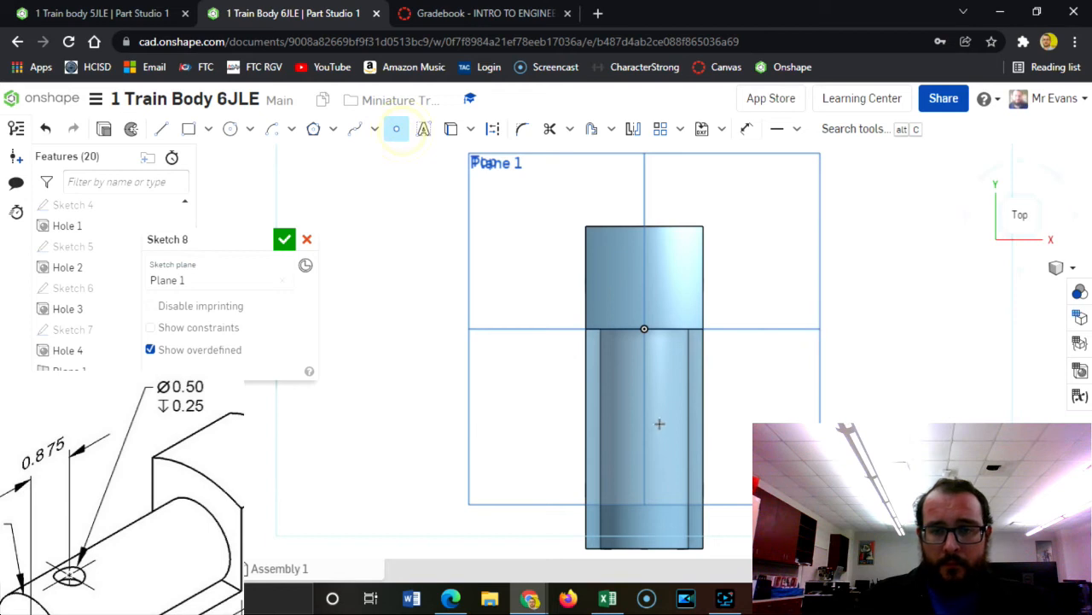
click(646, 474)
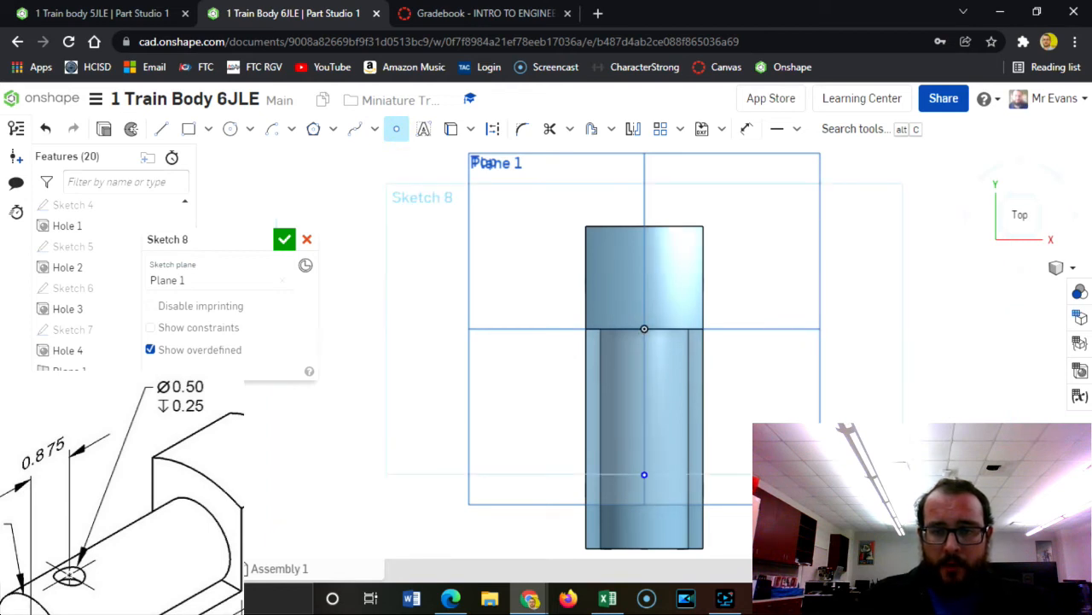
Dimension the boiler point 0.875 in from the midpoint of the body's front edge and finish the sketch
click(747, 129)
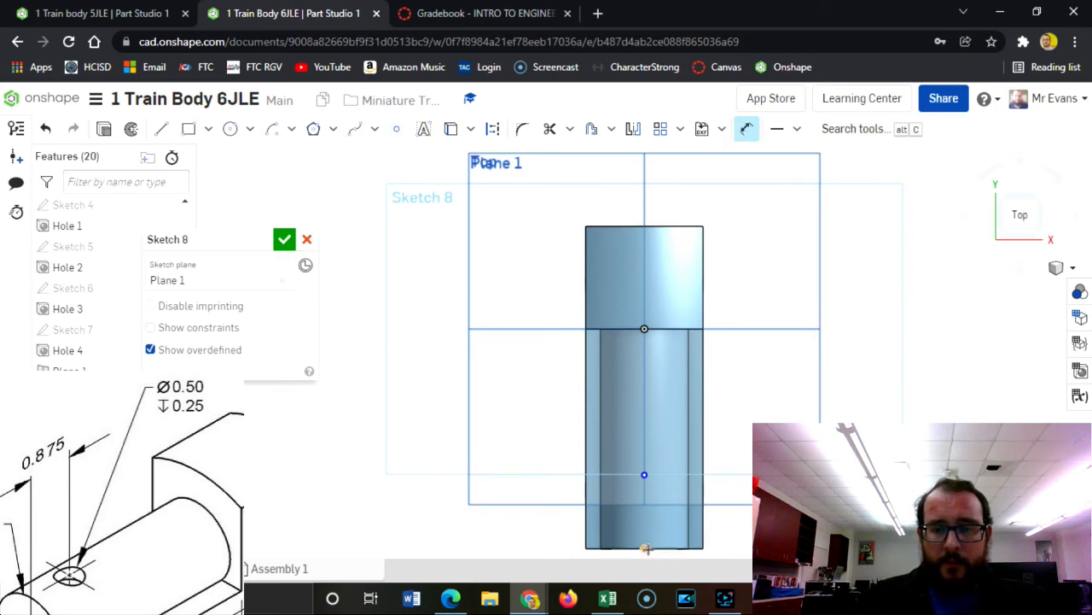
click(644, 475)
click(756, 495)
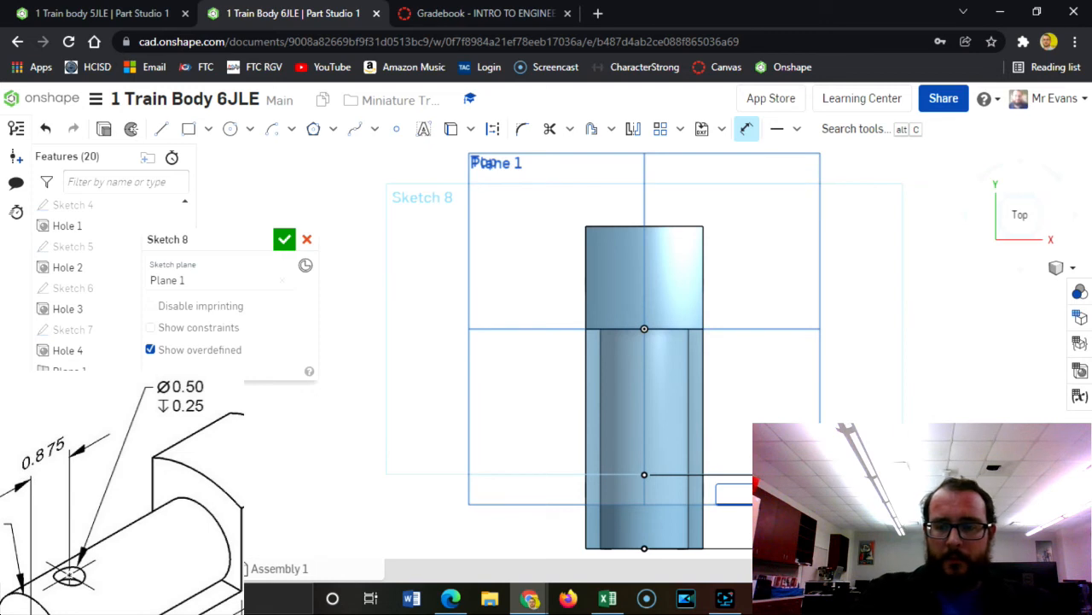
key(Return)
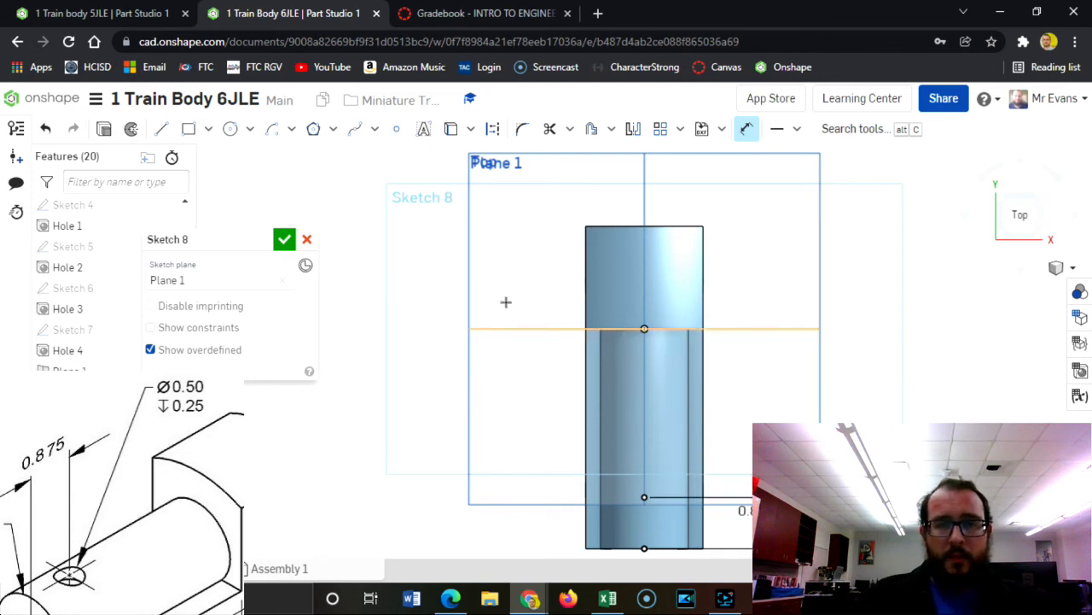
click(285, 240)
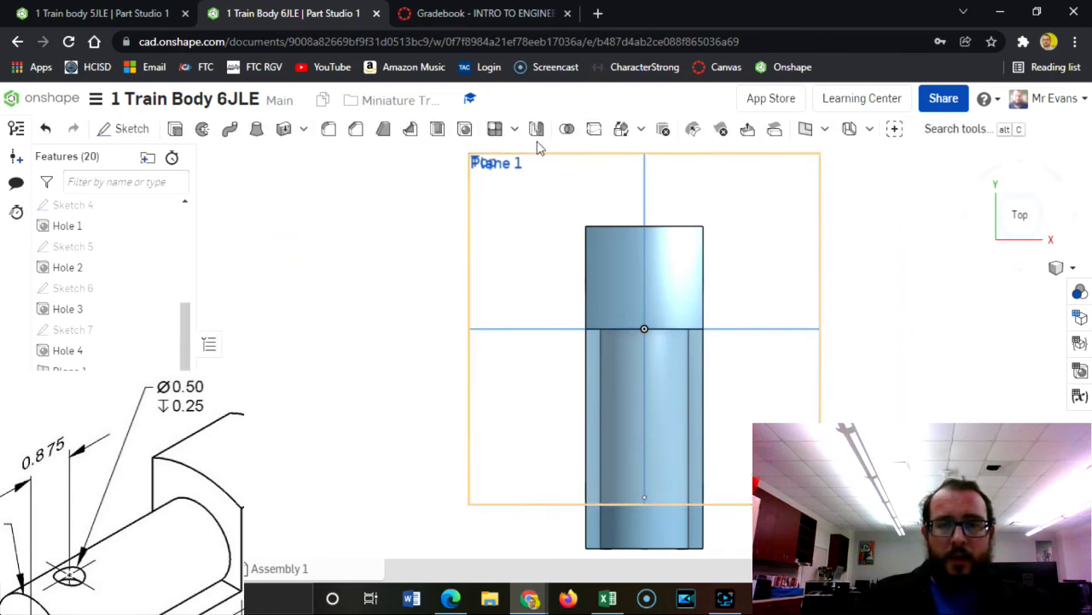
Cut a simple blind hole at the boiler's sketch point, 0.5 in in diameter and 0.25 in deep
click(464, 128)
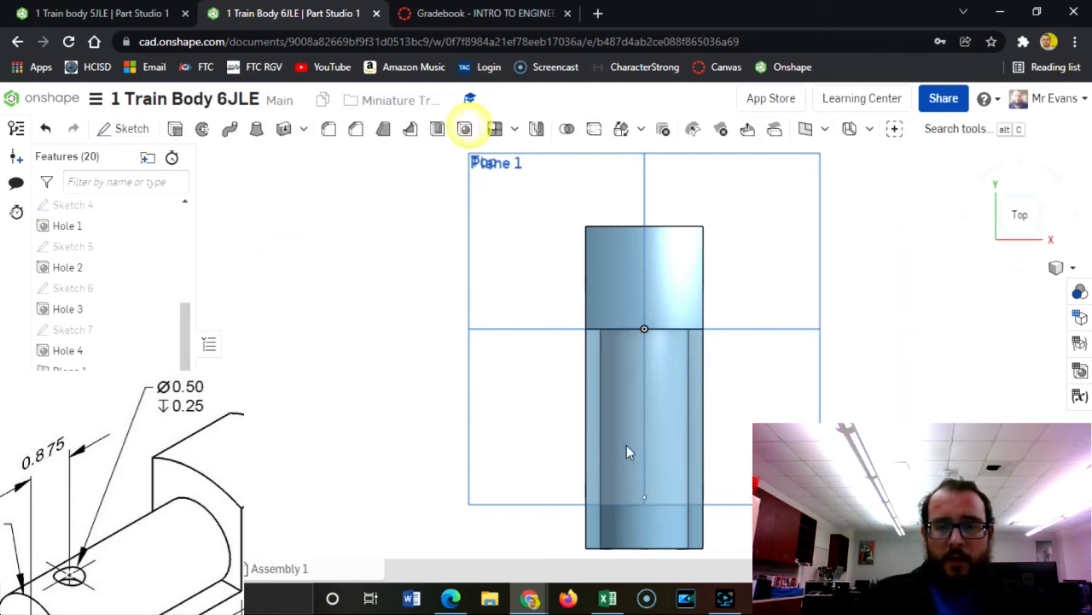
click(644, 497)
click(258, 321)
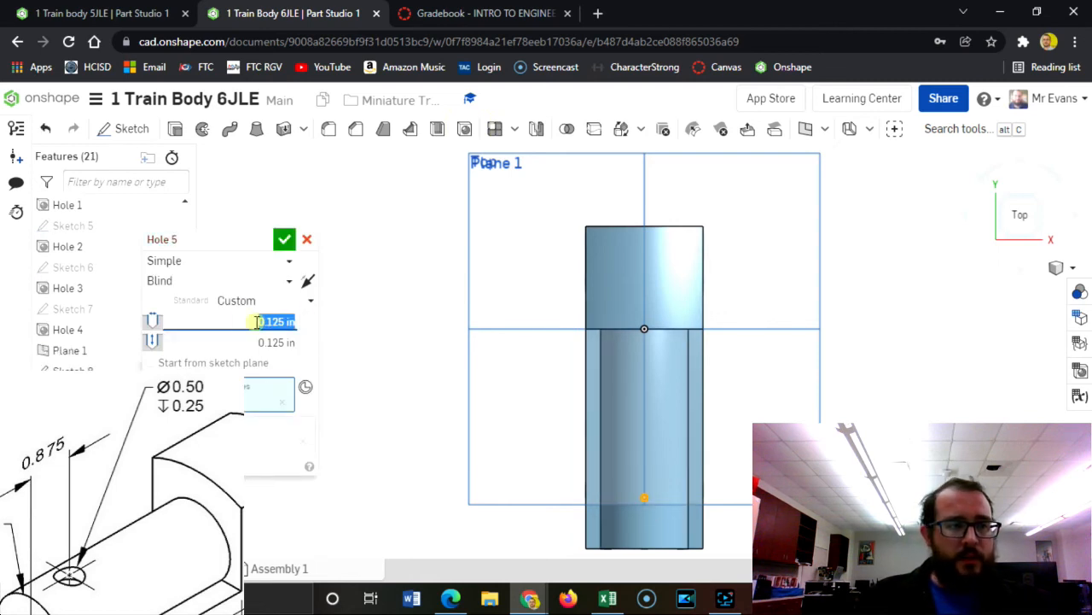
key(BackSpace)
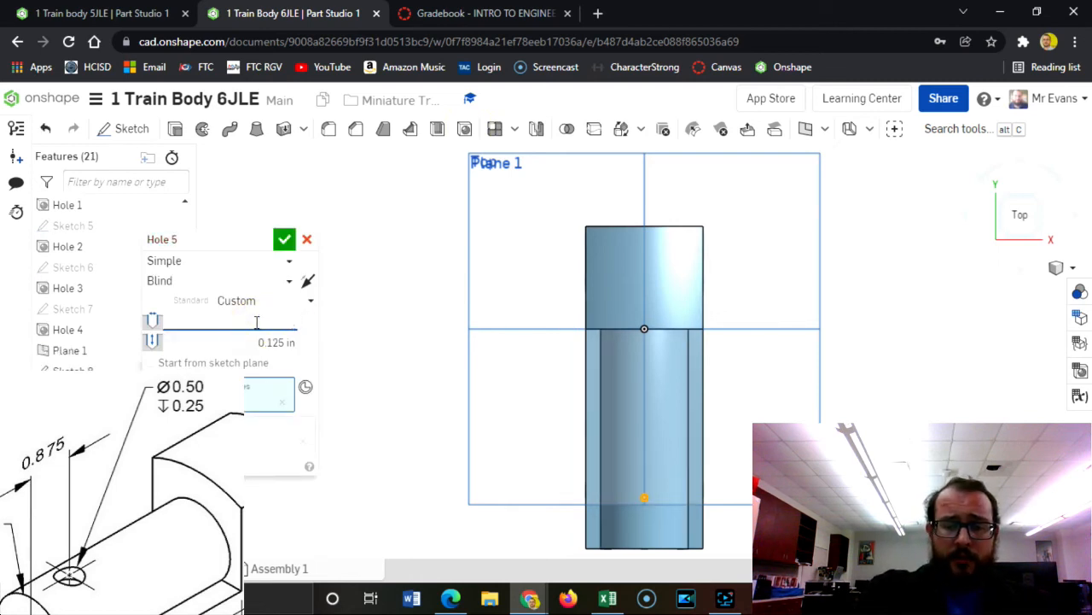
text(.5)
key(Tab)
key(Left)
key(Left)
key(Left)
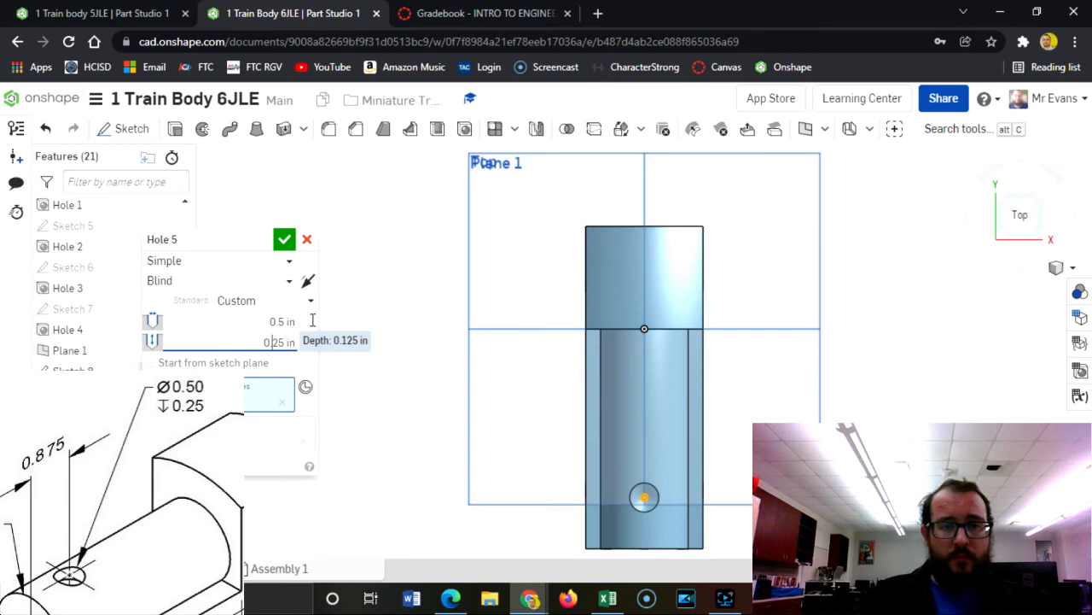
click(284, 239)
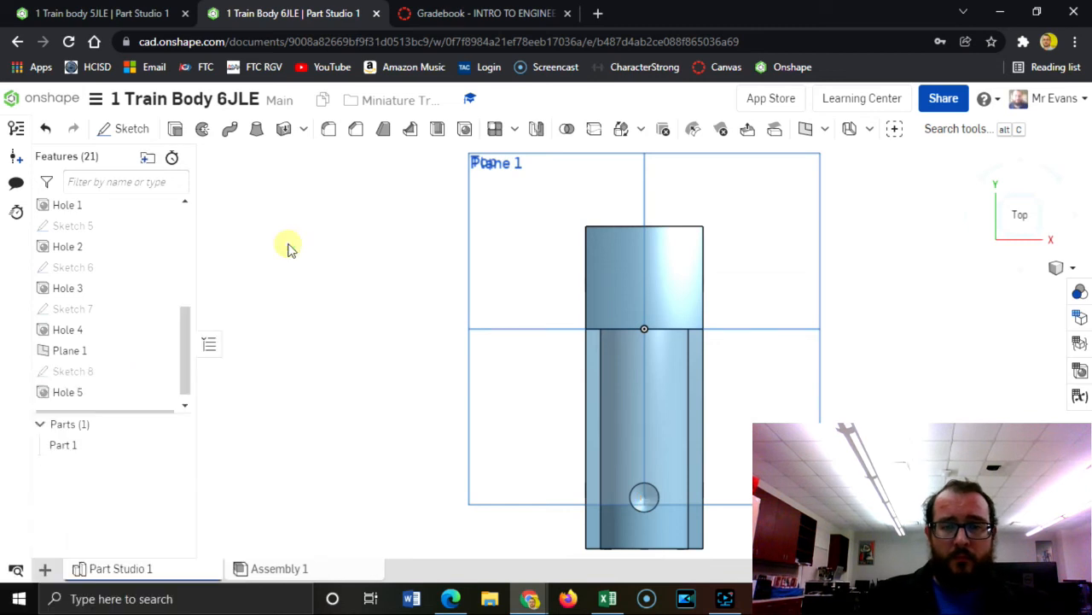
Hide the origin, the Top, Front and Right planes and the offset plane, and show the body in isometric view
click(1046, 235)
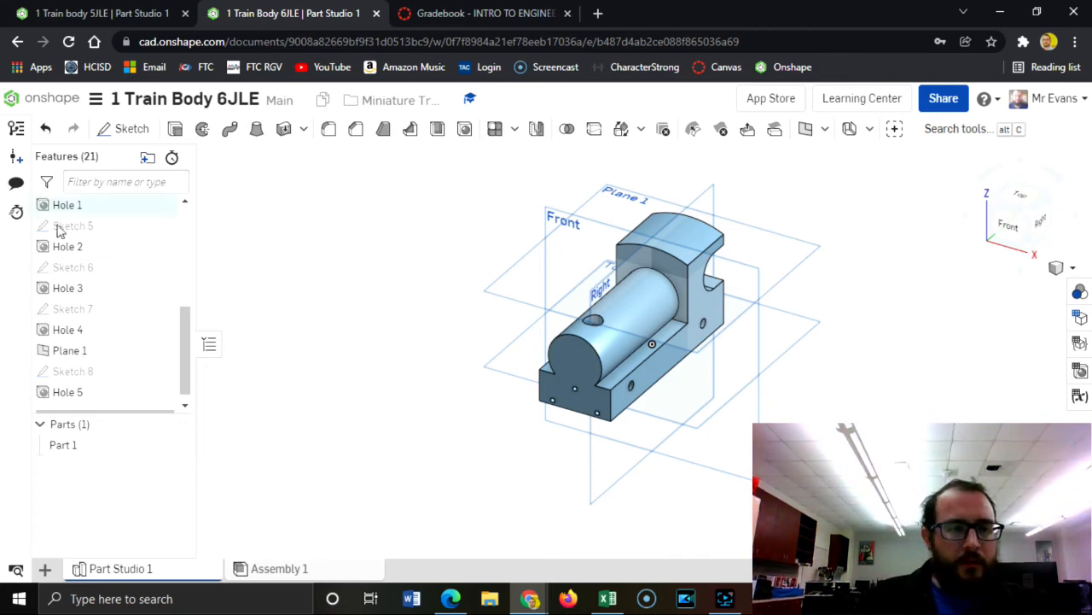
drag(184, 346, 190, 209)
click(162, 225)
click(162, 246)
click(162, 265)
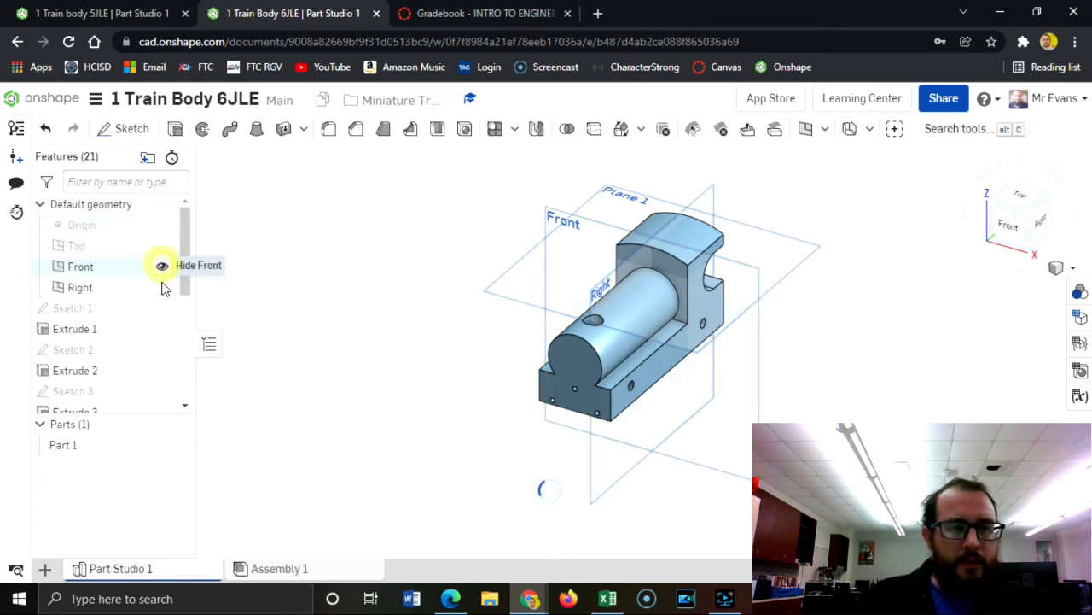
click(162, 287)
drag(183, 234, 181, 358)
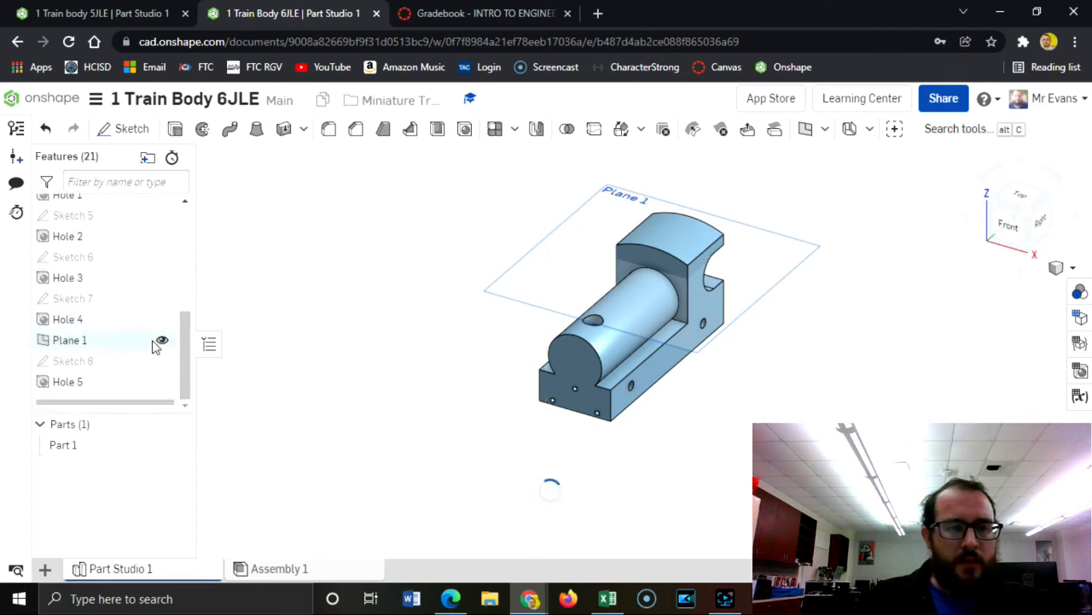
click(161, 341)
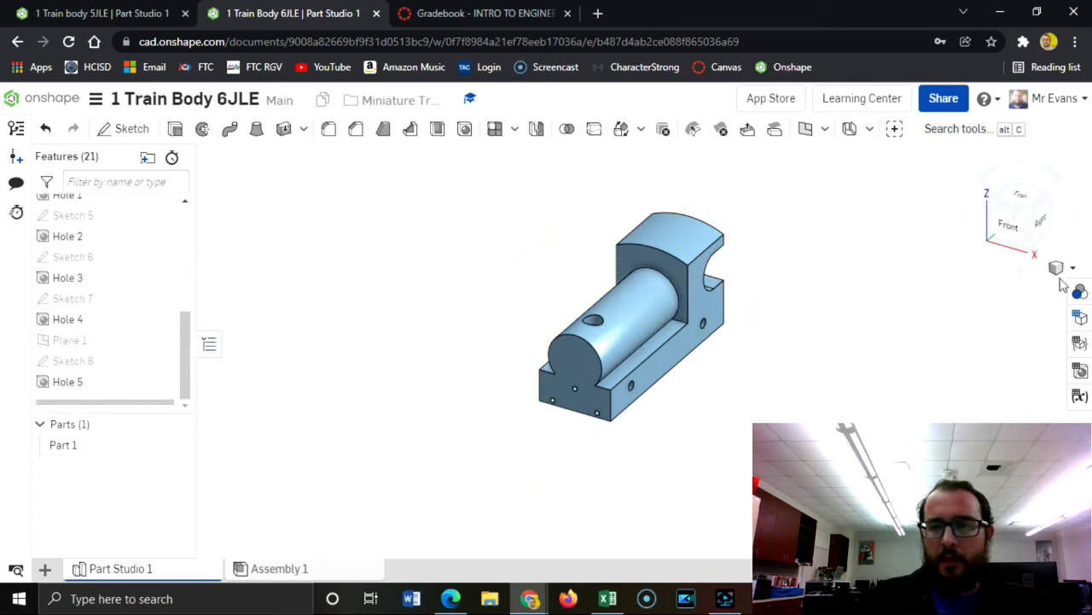
click(1027, 214)
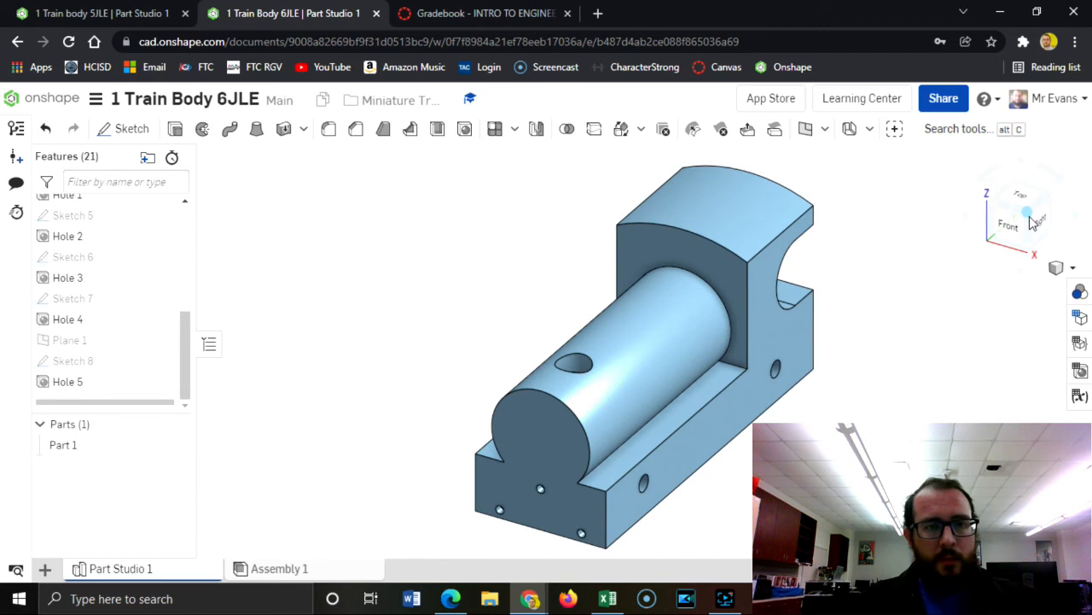
Start an edge fillet with a 0.1 in radius and select the outline edges of the body's front face
click(331, 133)
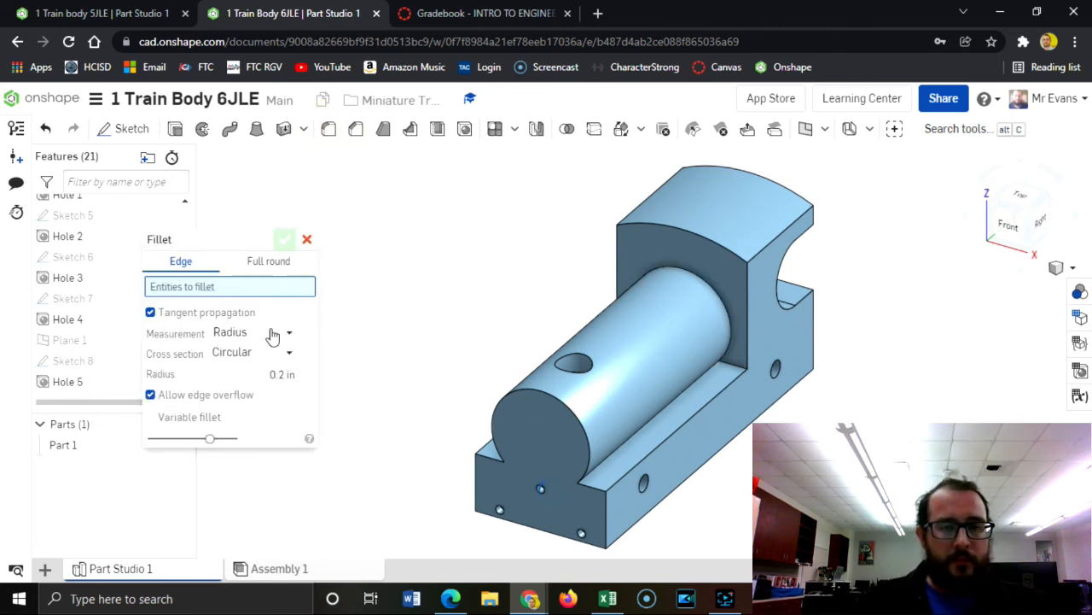
click(284, 373)
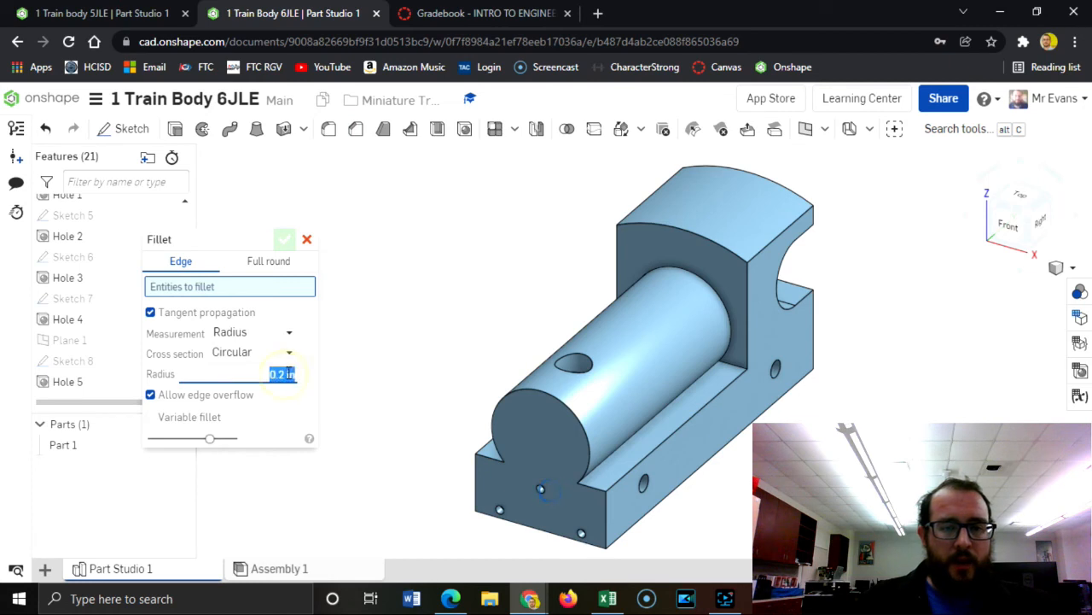
click(285, 373)
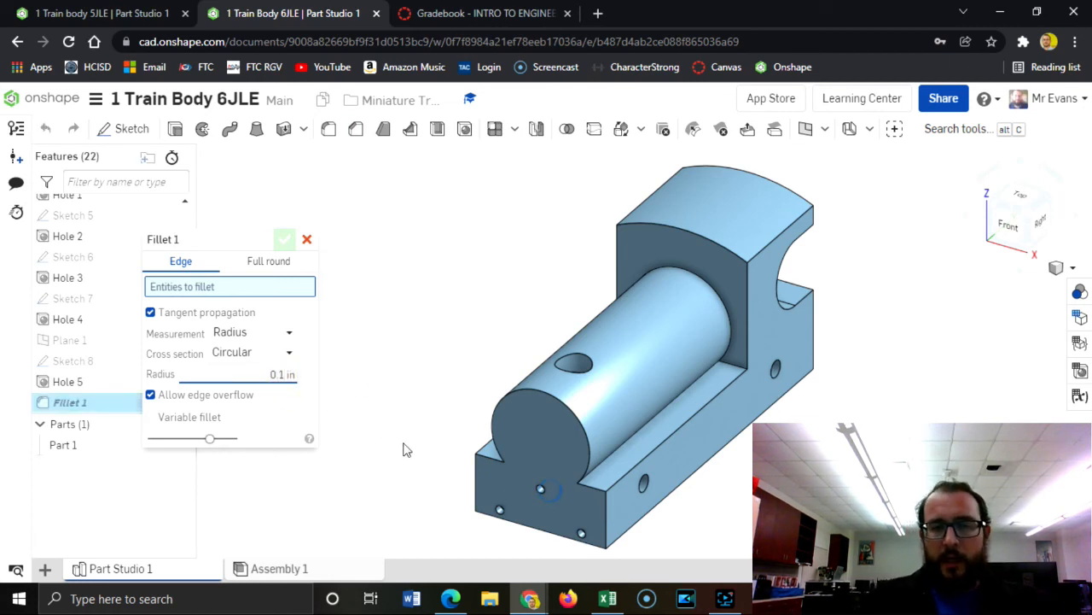
click(499, 459)
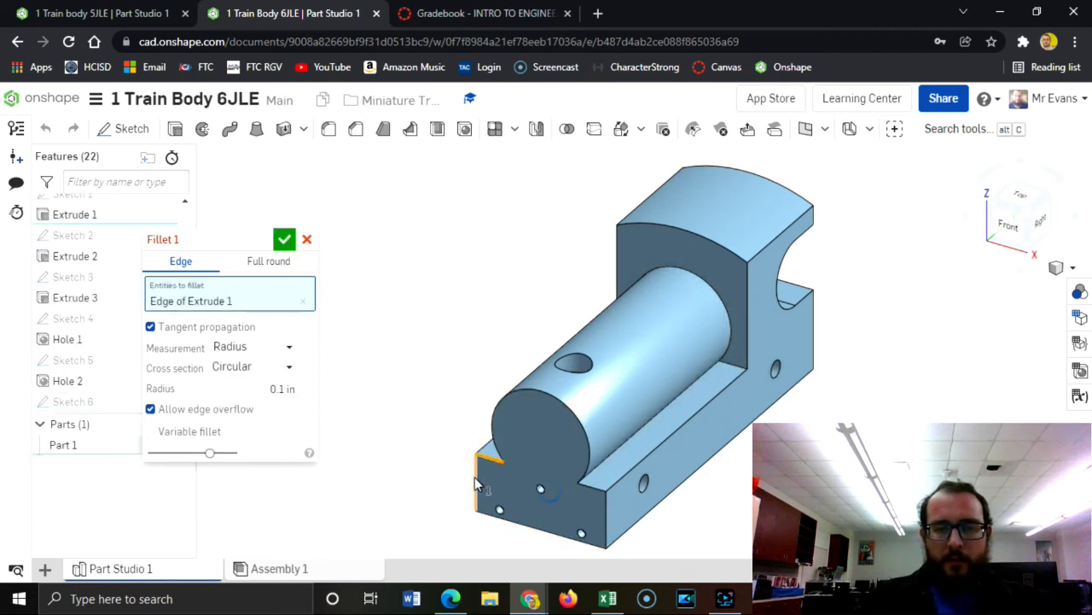
click(476, 483)
click(539, 528)
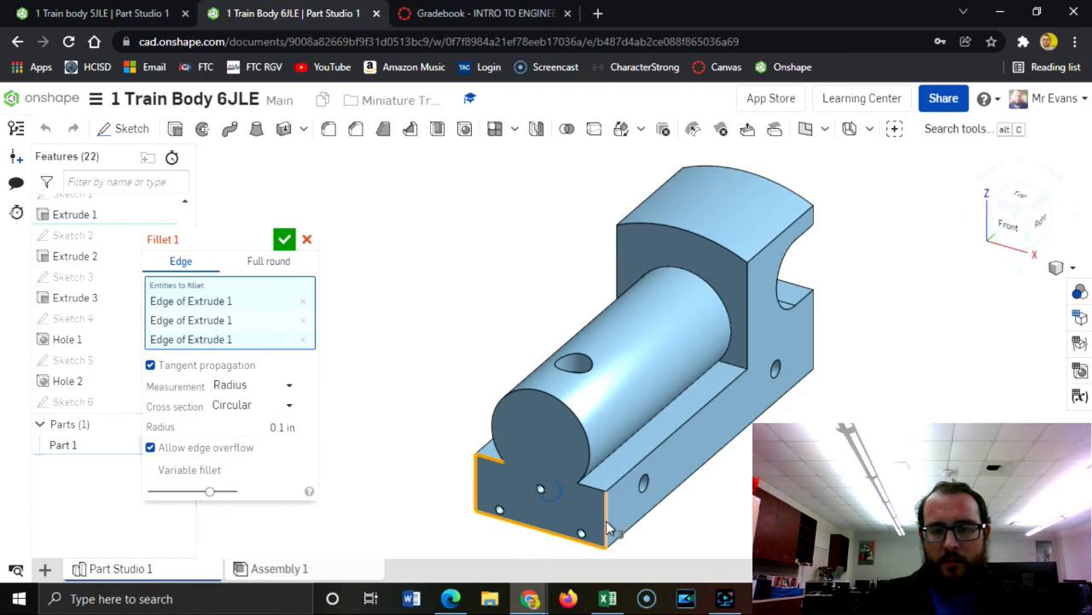
click(605, 522)
click(589, 486)
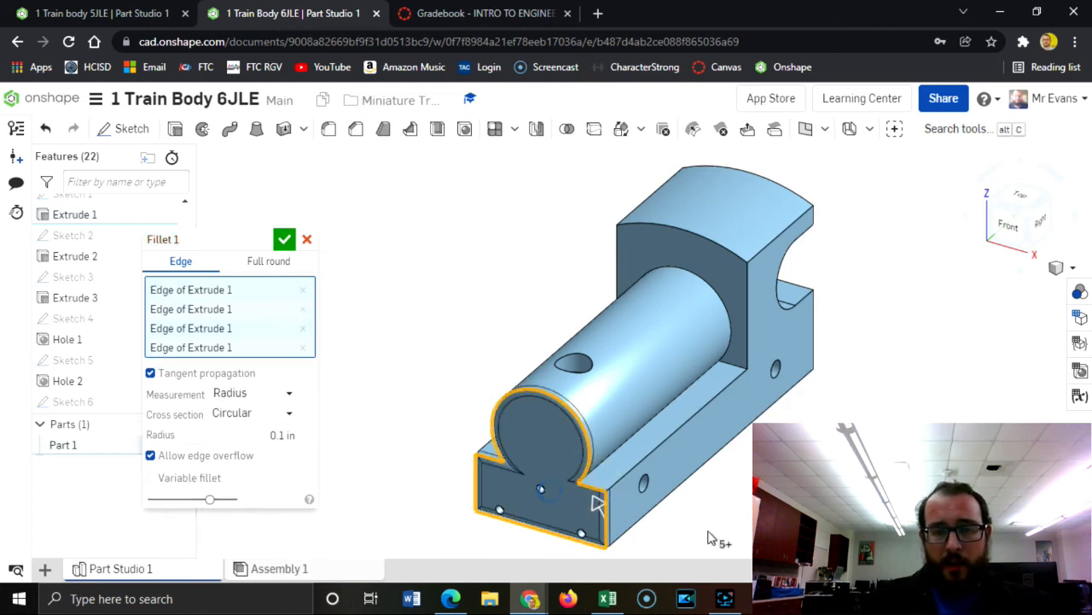
Add the base's lower and upper long edges on the right side and the right boiler-to-base edge to the fillet
click(650, 511)
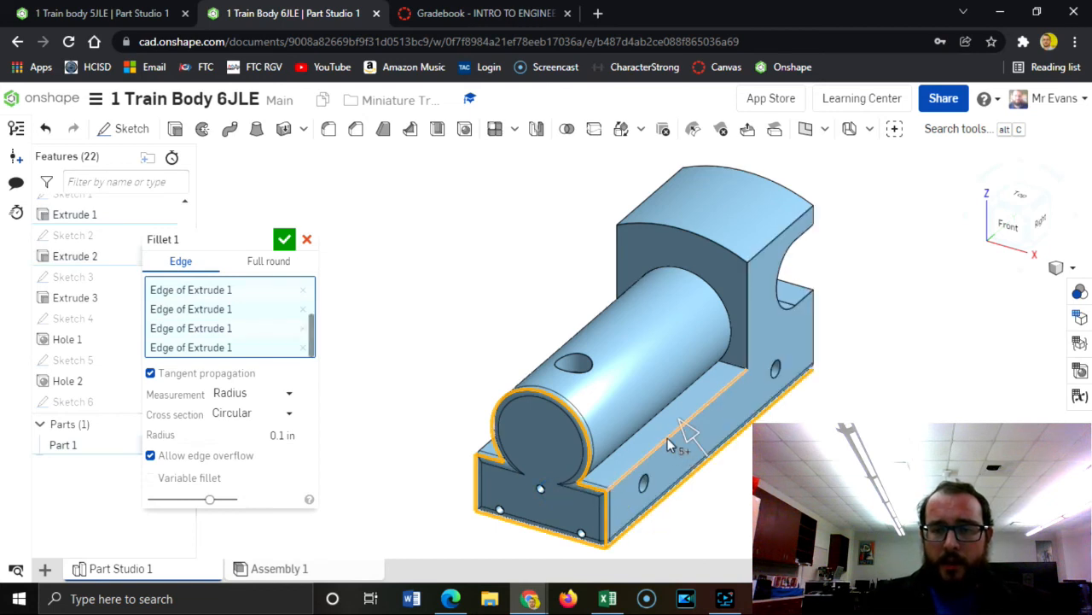
click(670, 443)
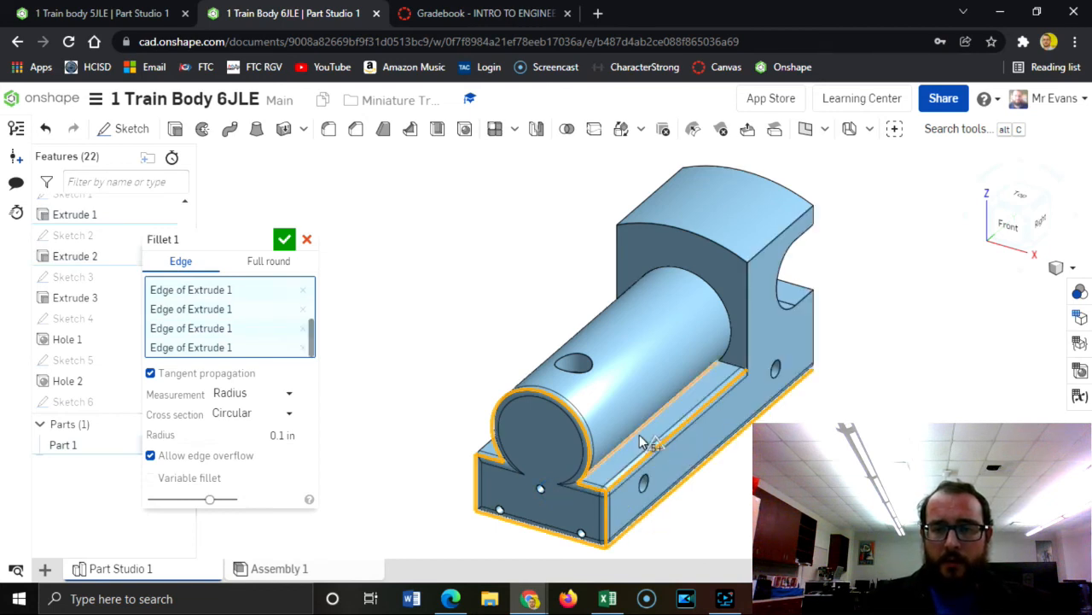
click(636, 439)
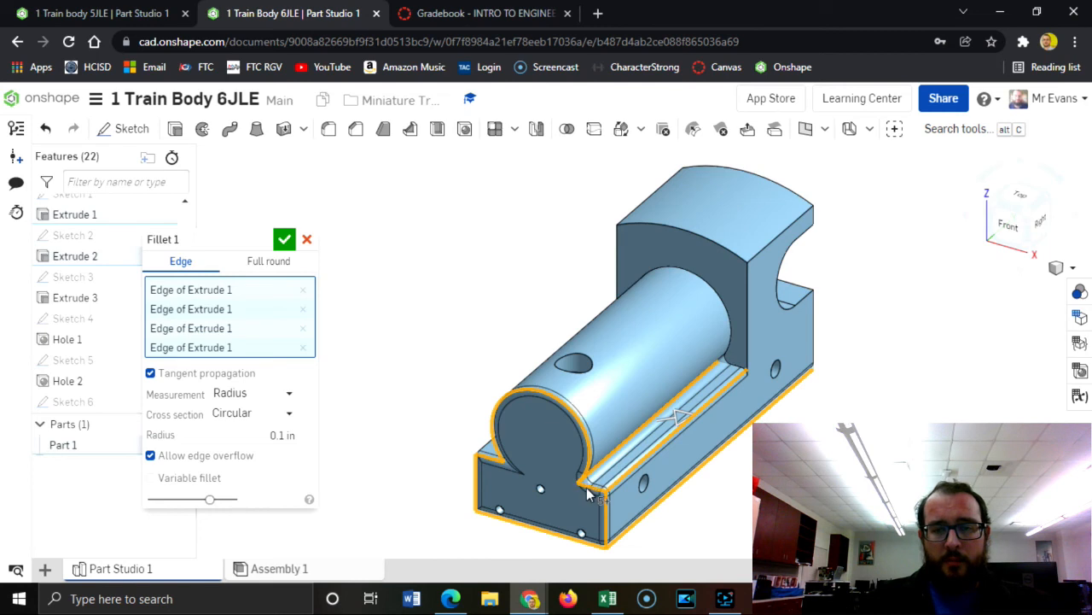
Add the left side's long base edges, the cab-to-base corner, the cab front's left and roof edges, and the boiler-to-cab edge to the fillet
right_drag(518, 467, 751, 355)
click(756, 344)
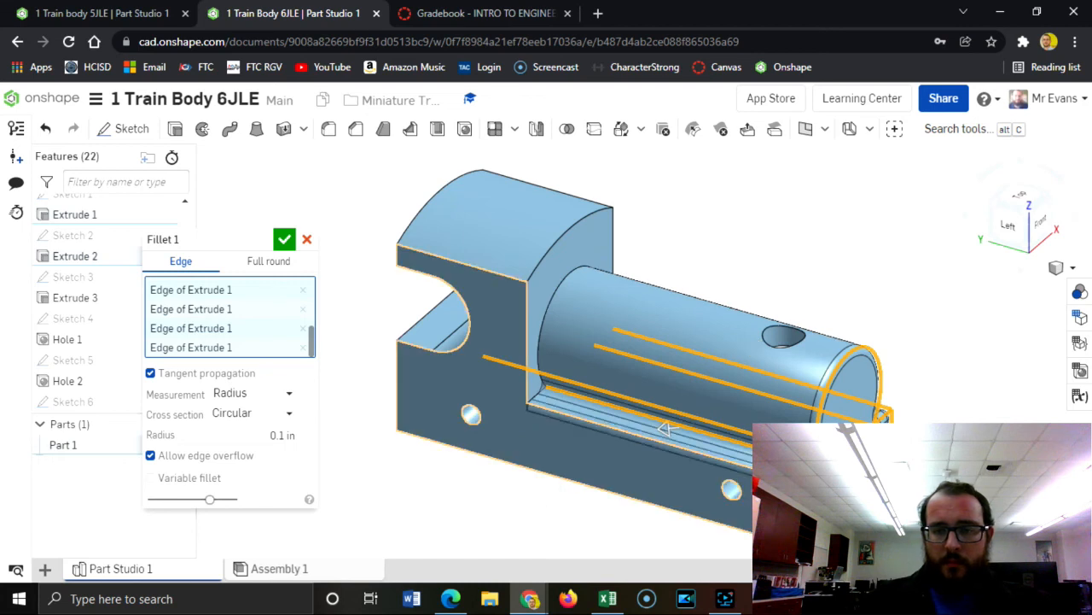
click(611, 496)
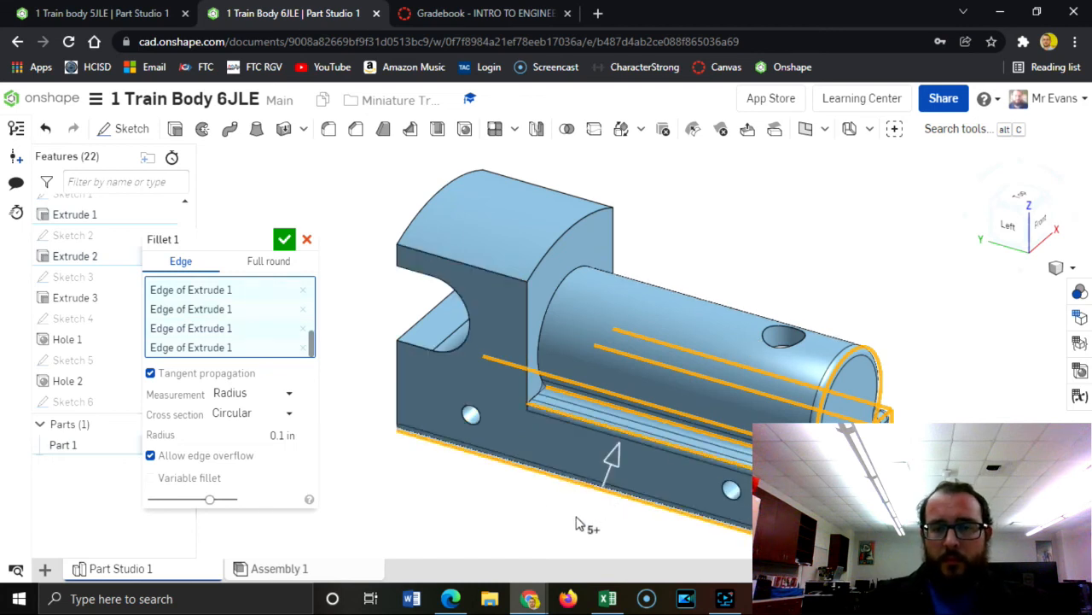
click(541, 400)
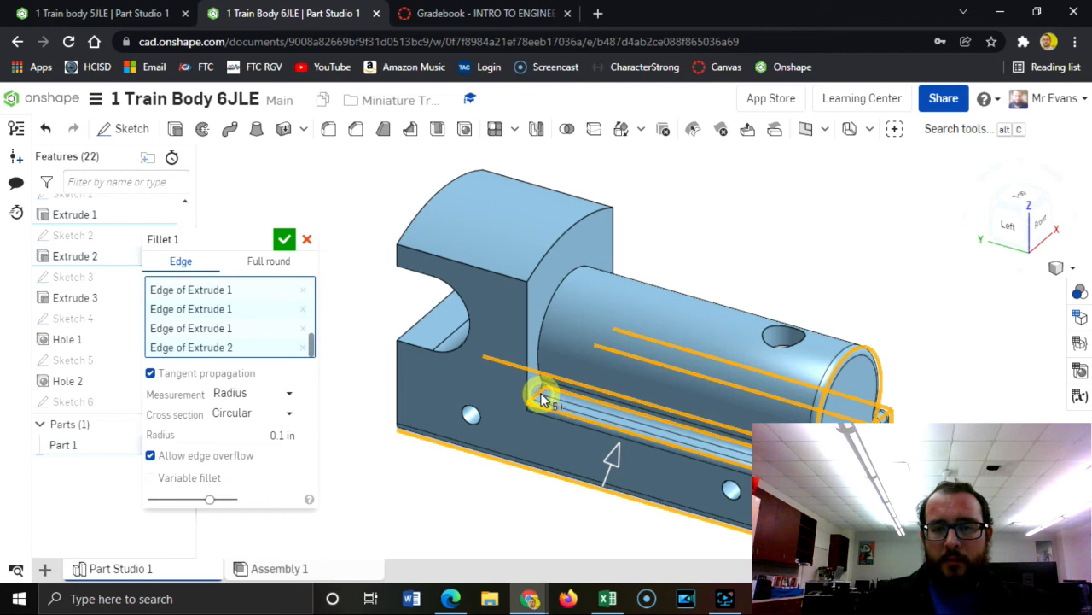
click(525, 330)
click(565, 232)
click(564, 284)
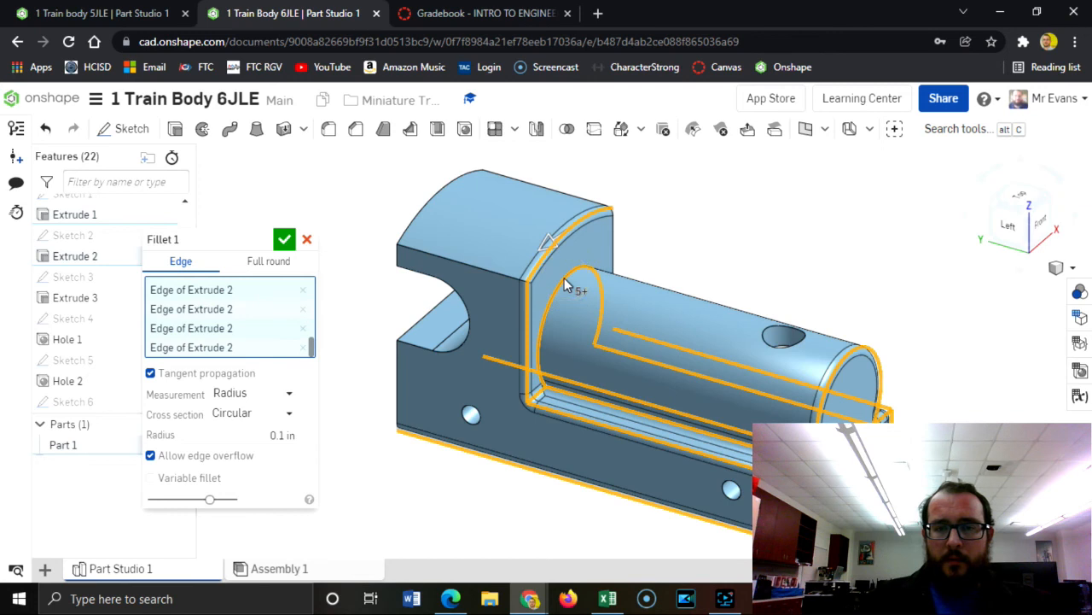
Add the cab front's right vertical edge and the two side edges of the curved roof to the fillet
drag(1049, 200, 1014, 241)
click(747, 350)
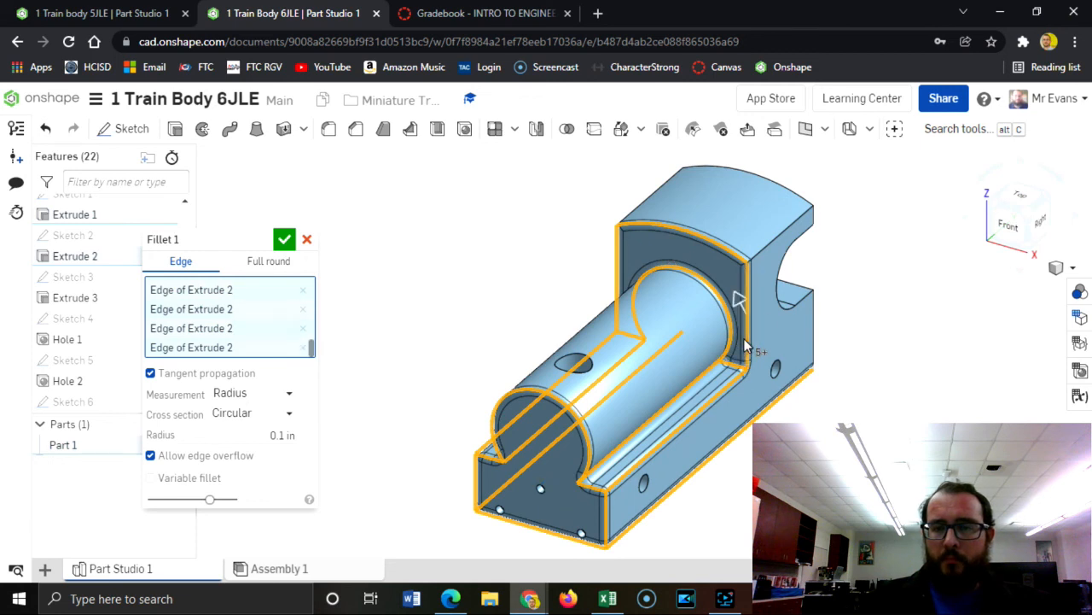
click(779, 232)
click(665, 187)
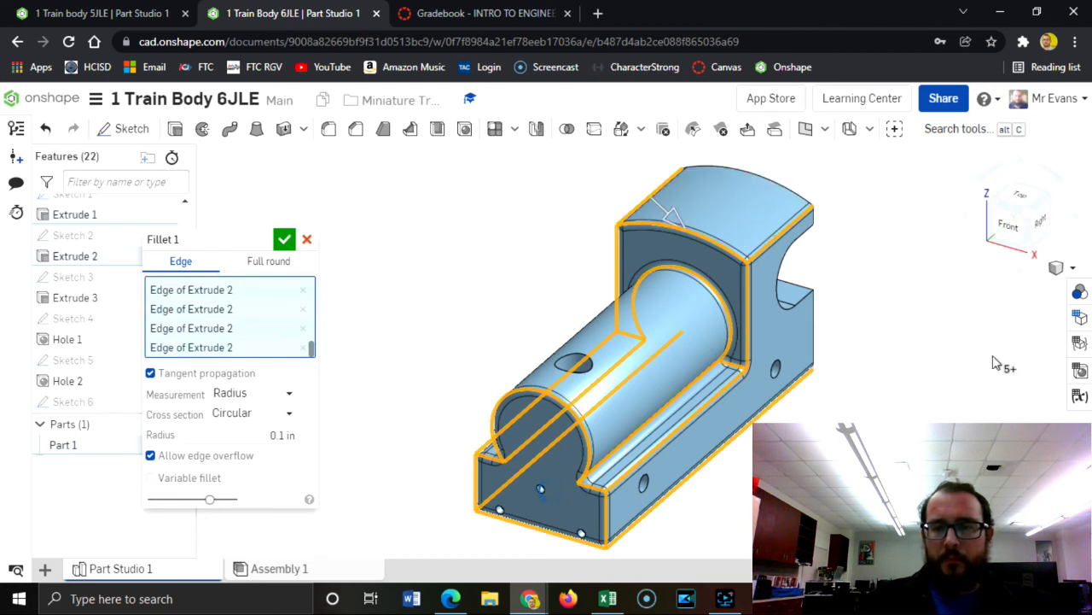
Add the rear edges of the roof and base and the right-side edges of the cab opening to the fillet
click(1050, 202)
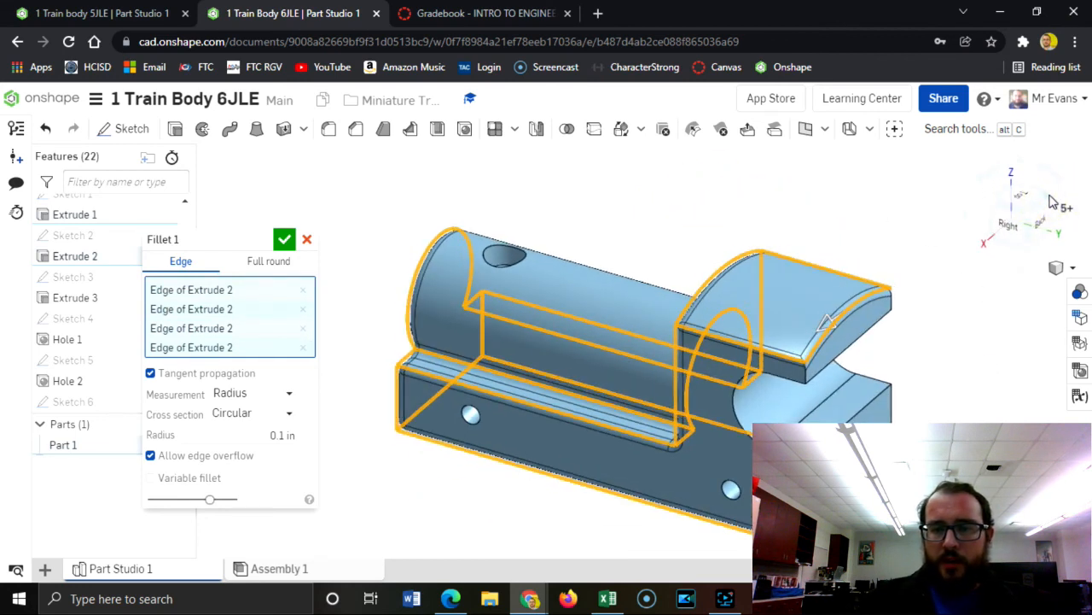
click(819, 482)
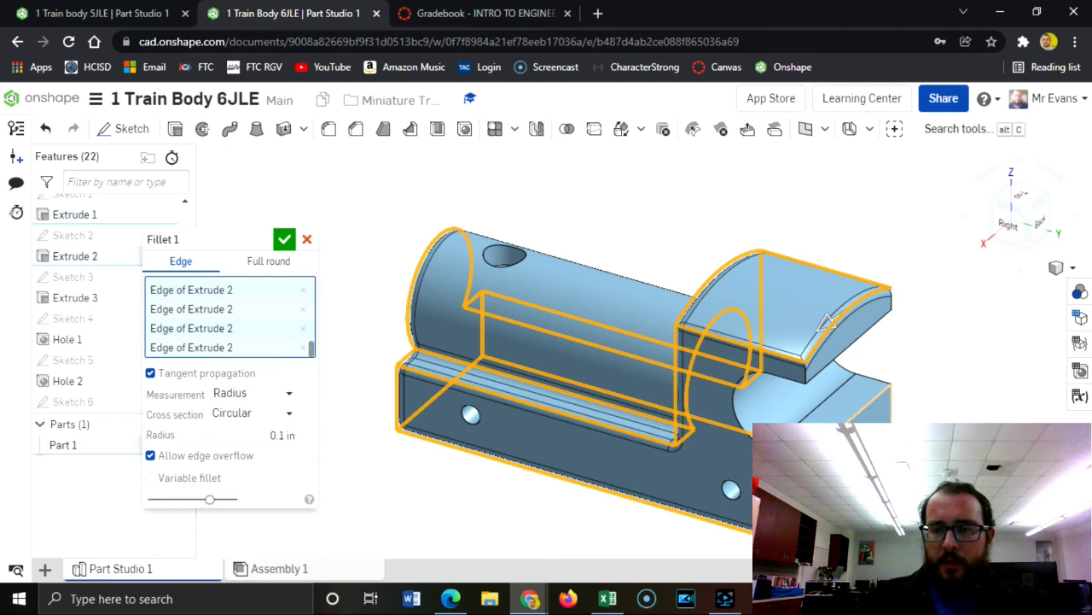
click(838, 433)
click(892, 425)
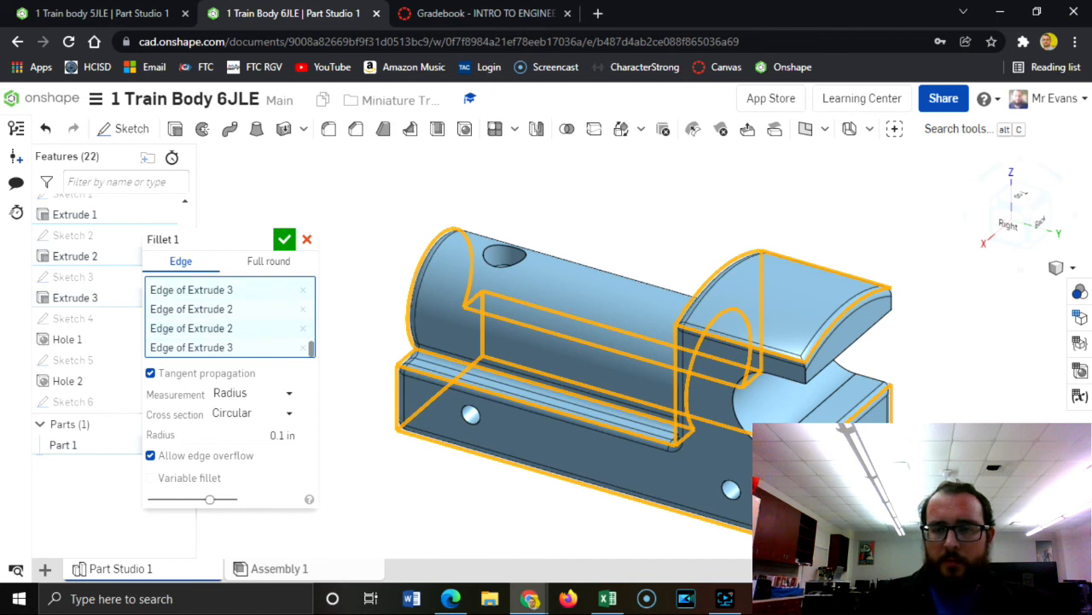
click(743, 437)
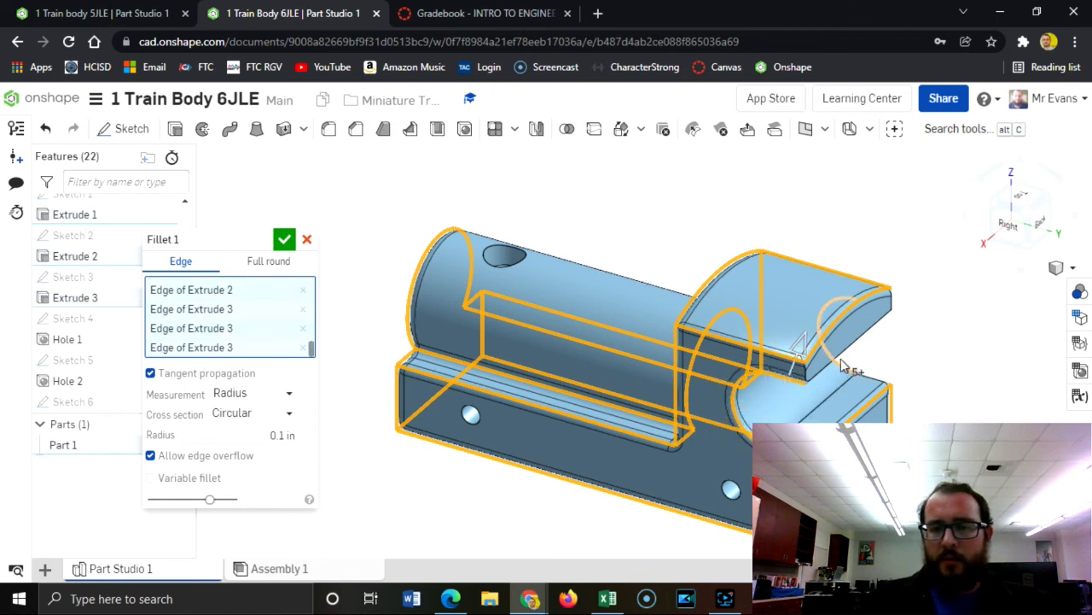
click(806, 374)
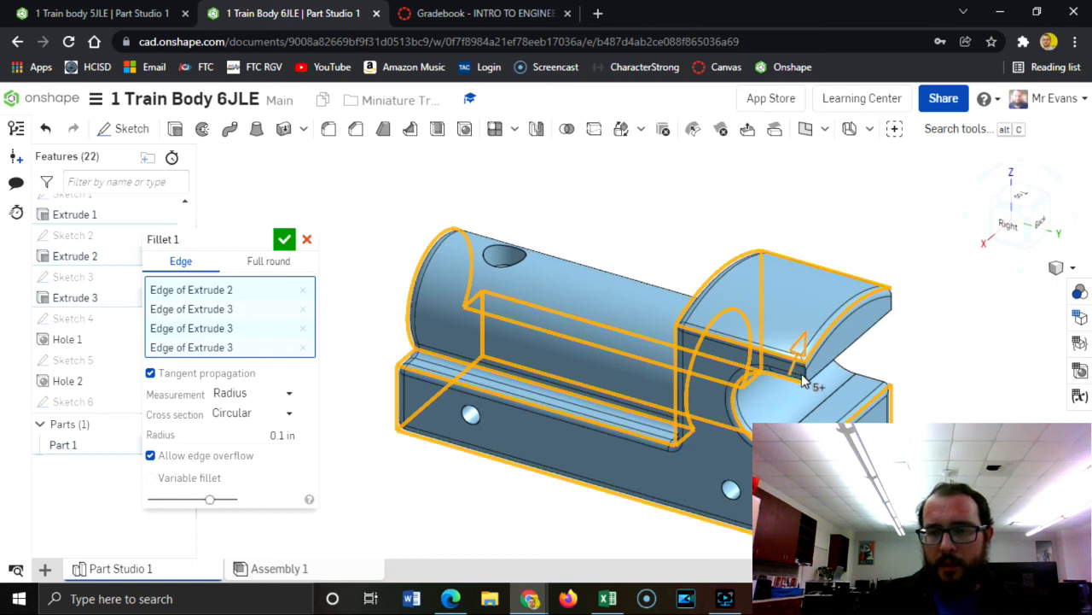
click(807, 375)
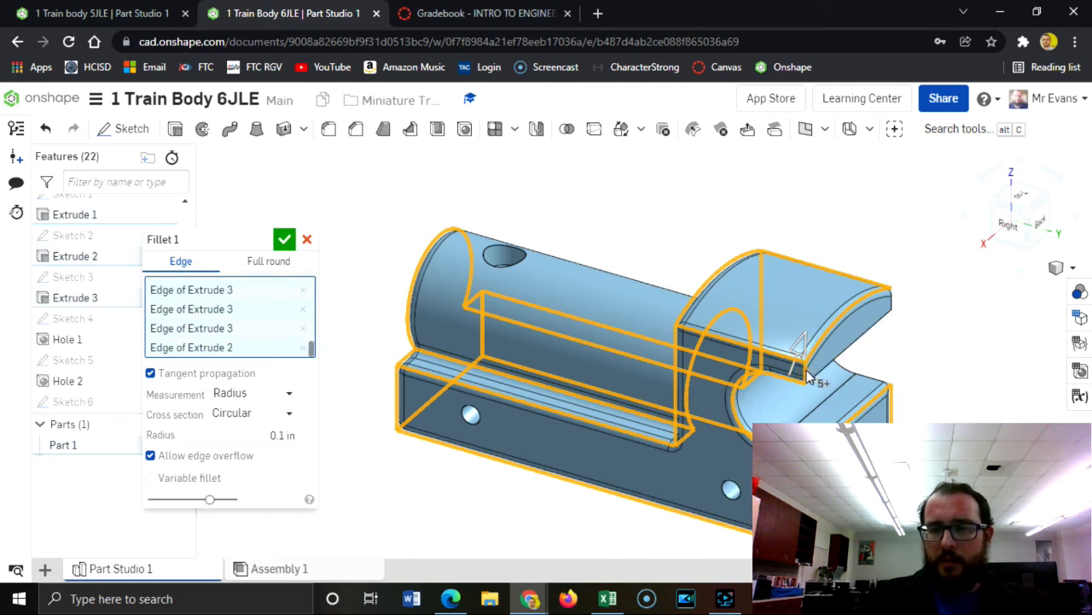
click(842, 359)
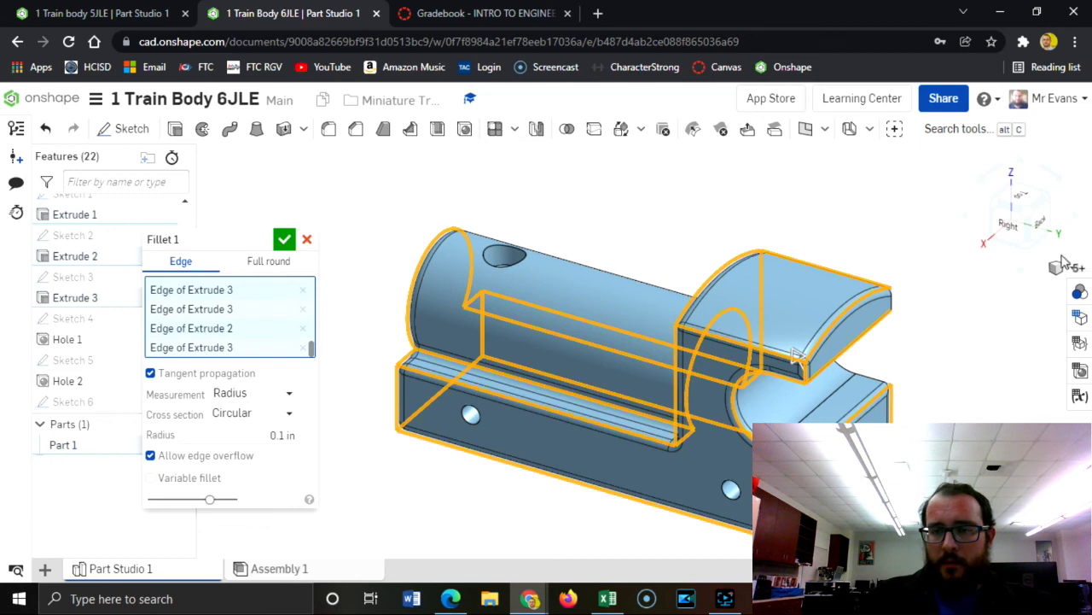
Add the left-side edges of the cab opening and the short rear-left corner edge of the roof to the fillet
click(1055, 202)
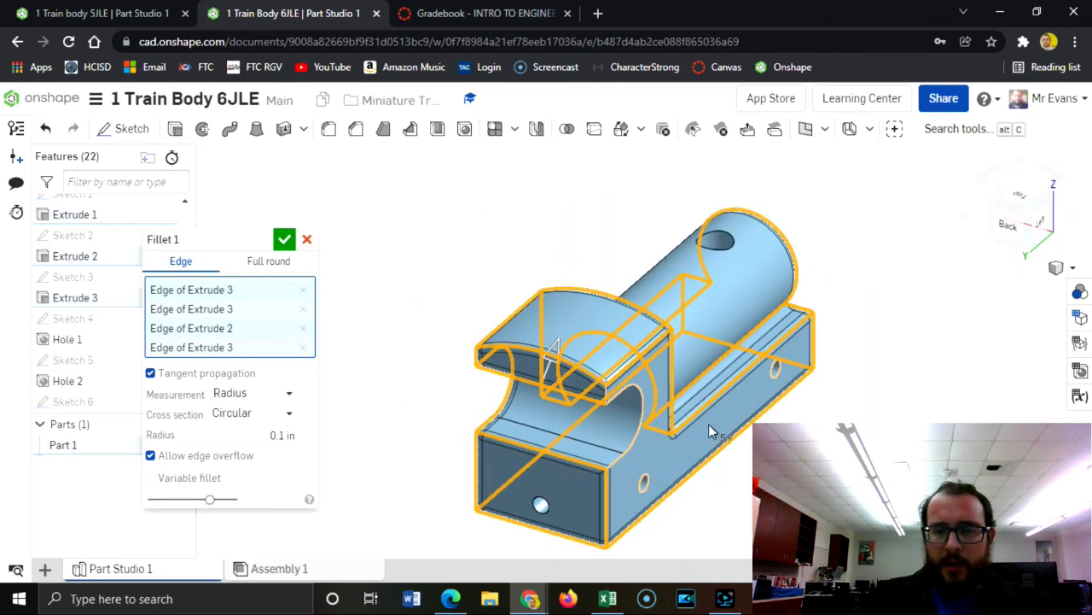
click(617, 459)
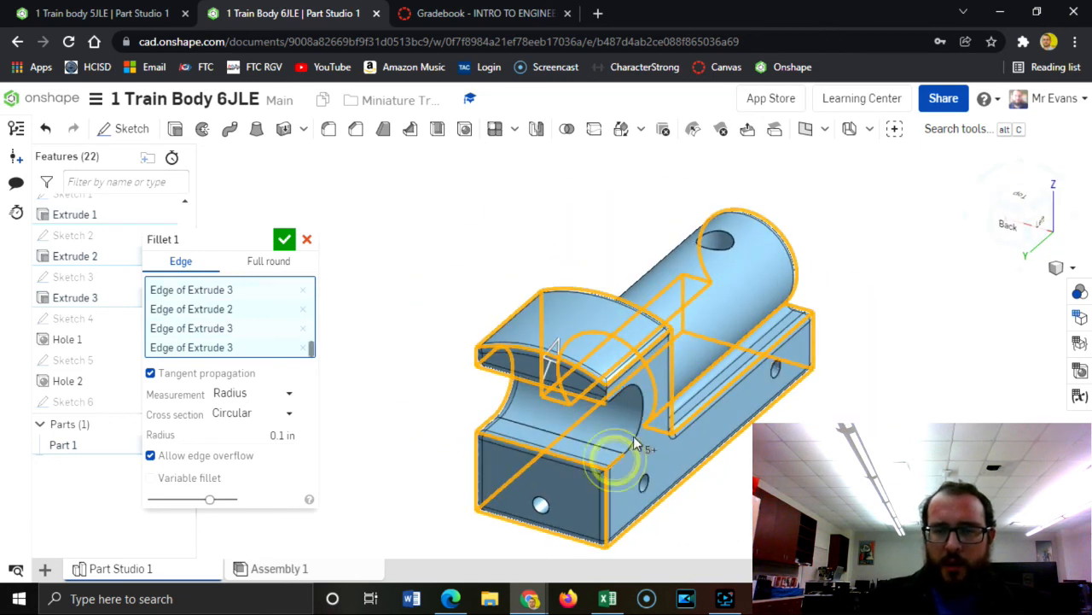
click(614, 394)
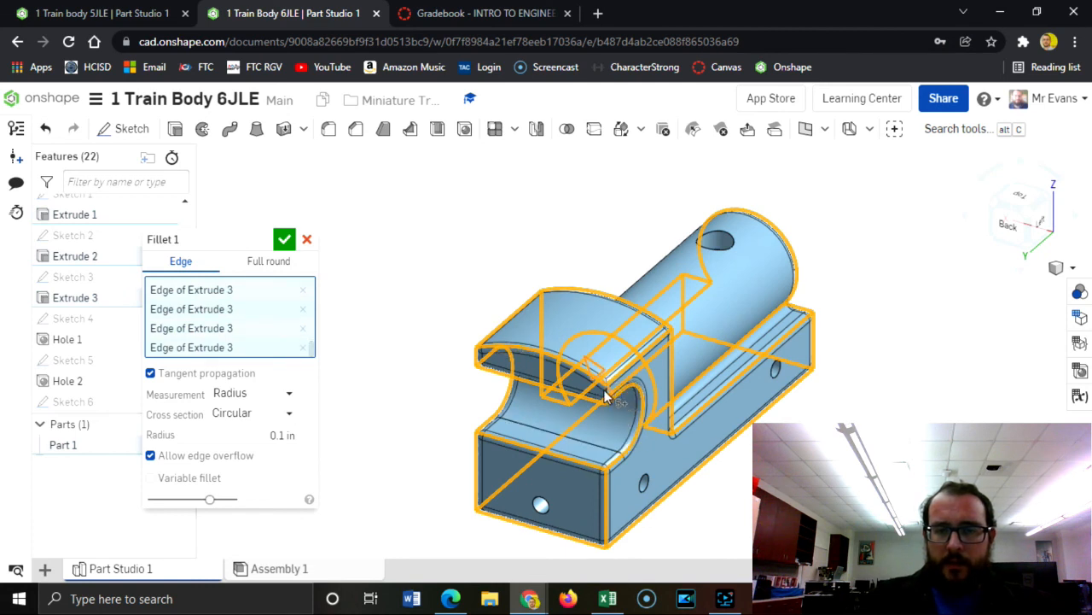
scroll(605, 398, down, 3)
scroll(604, 397, up, 8)
click(606, 383)
scroll(606, 386, down, 10)
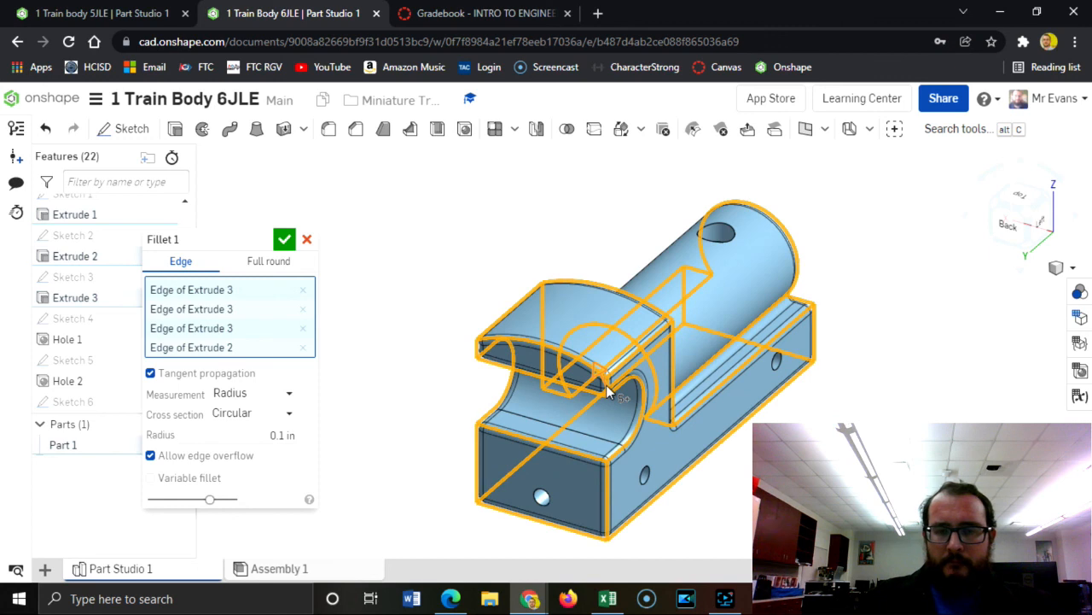
Check the selected edges from all sides, including underneath, and apply the fillet to the train body
click(1050, 198)
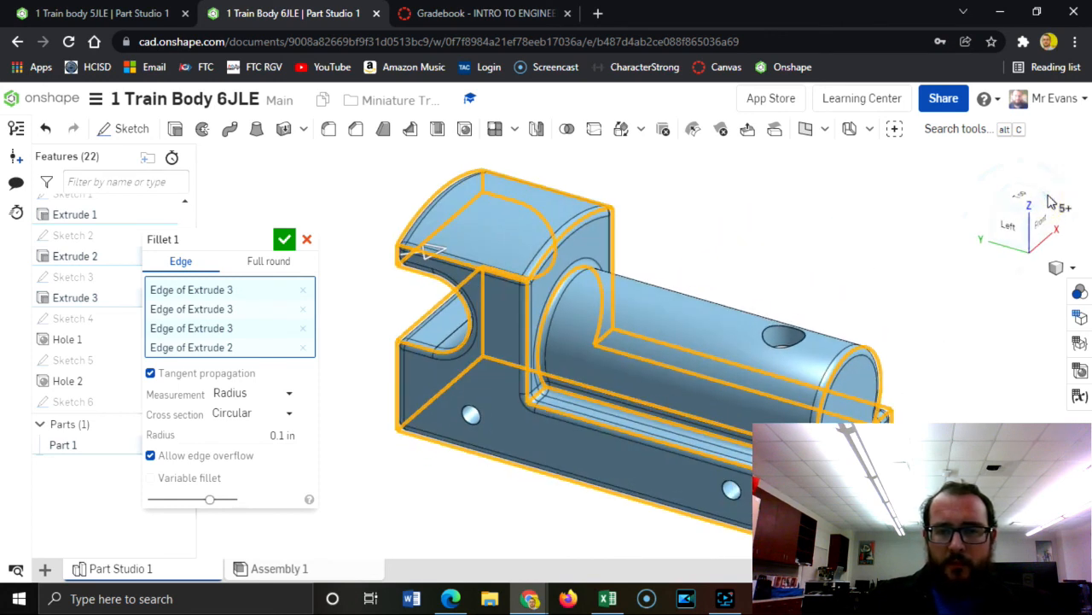
click(1051, 202)
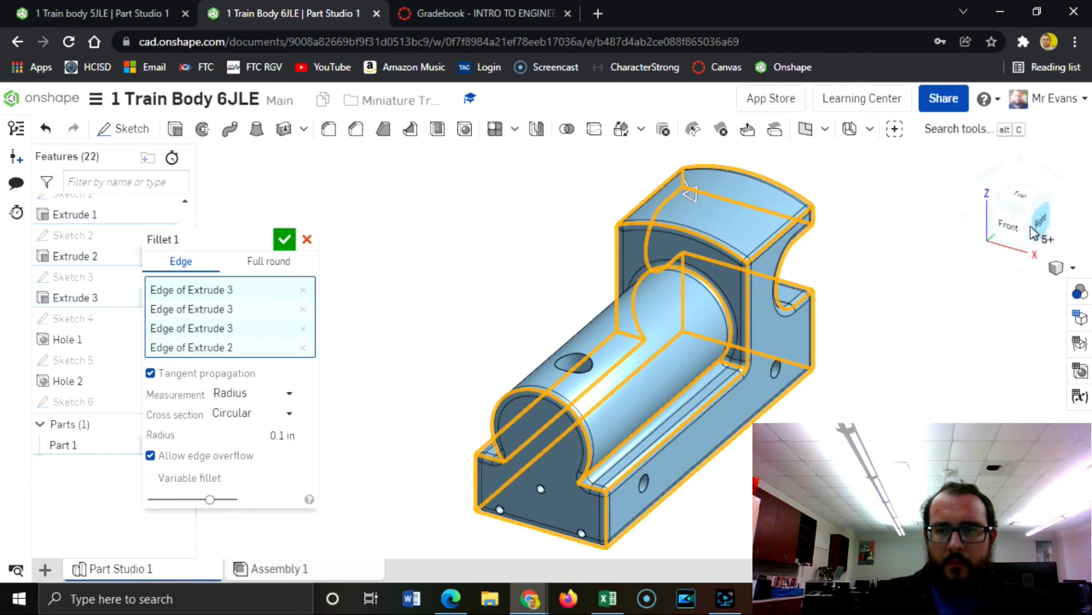
click(1030, 241)
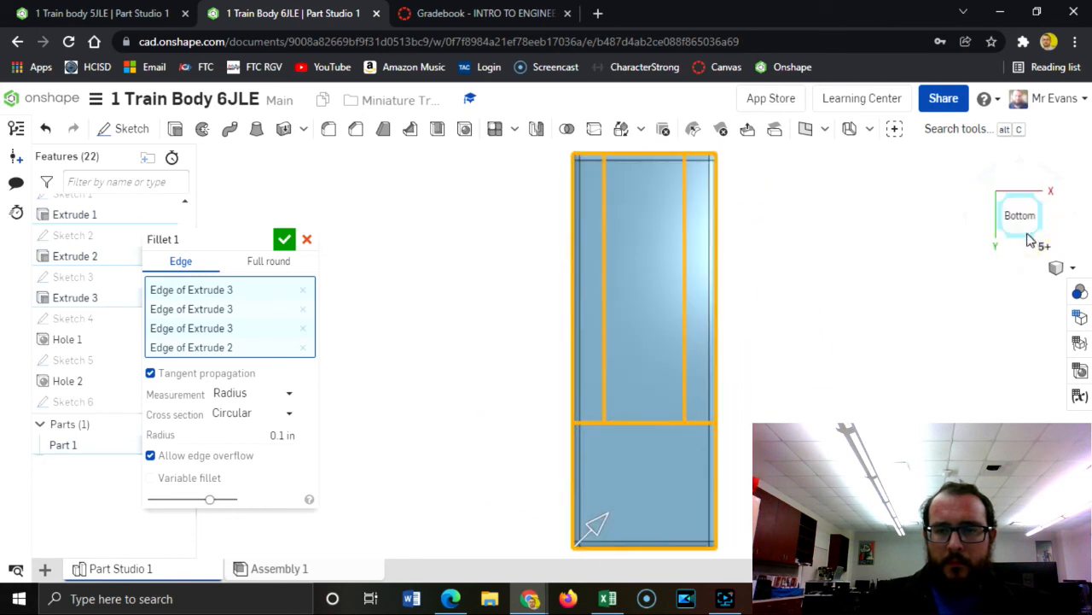
click(1042, 202)
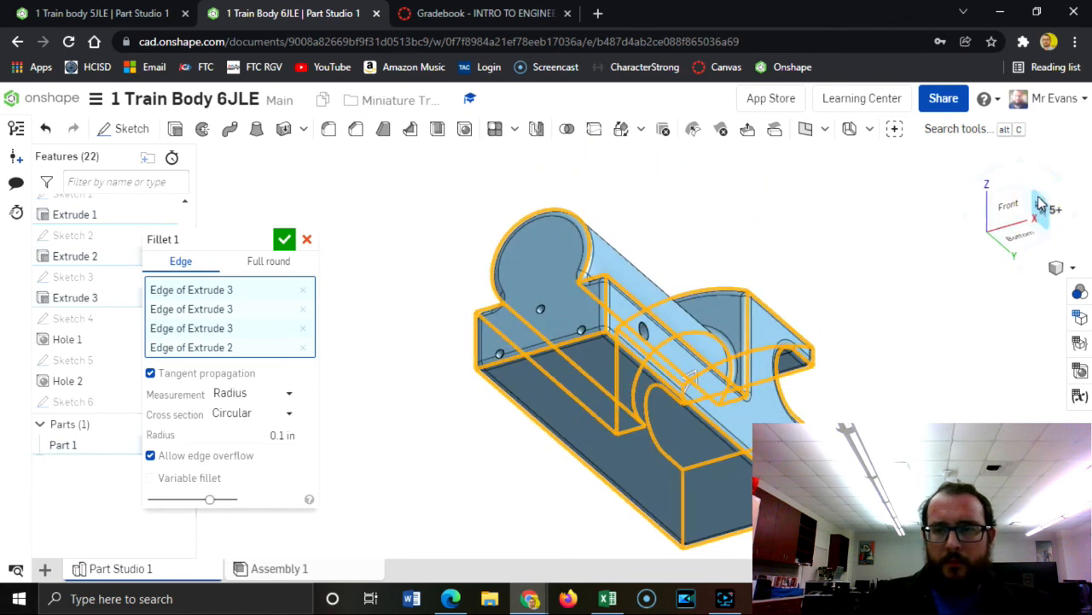
click(1052, 239)
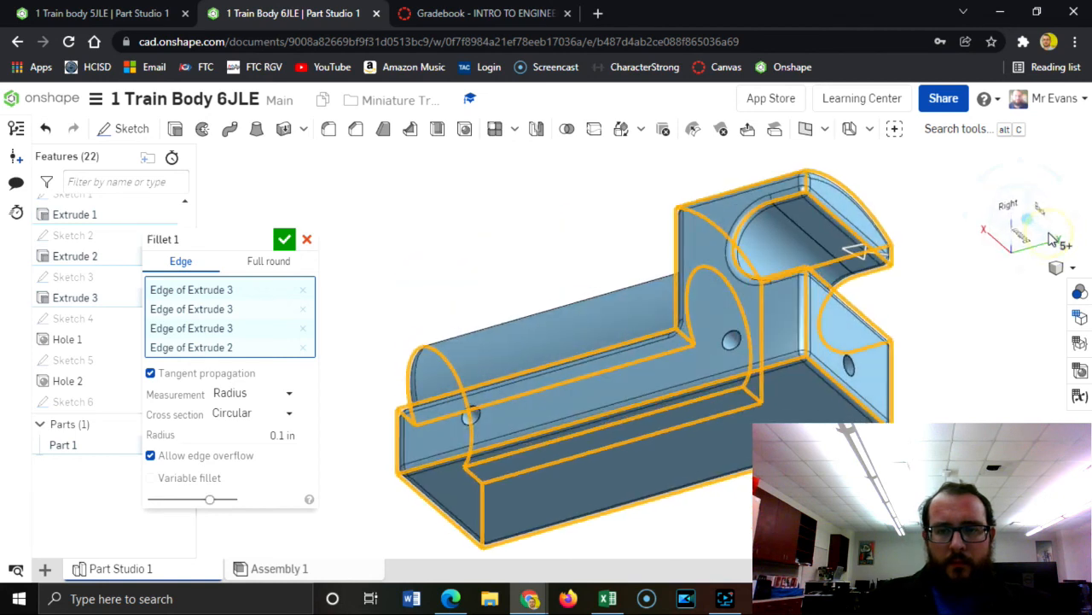
click(1051, 239)
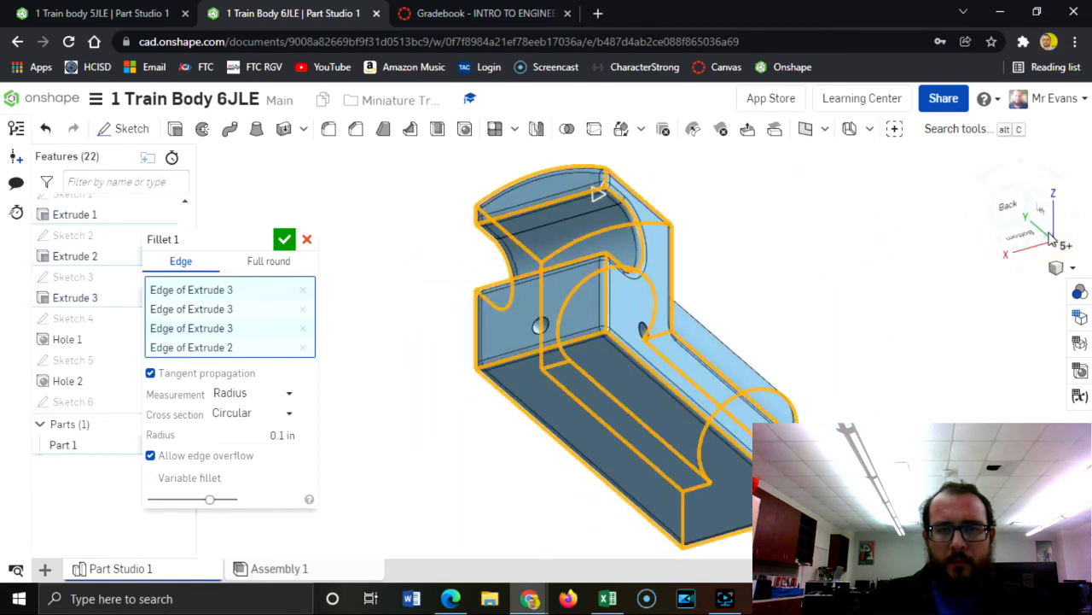
click(285, 240)
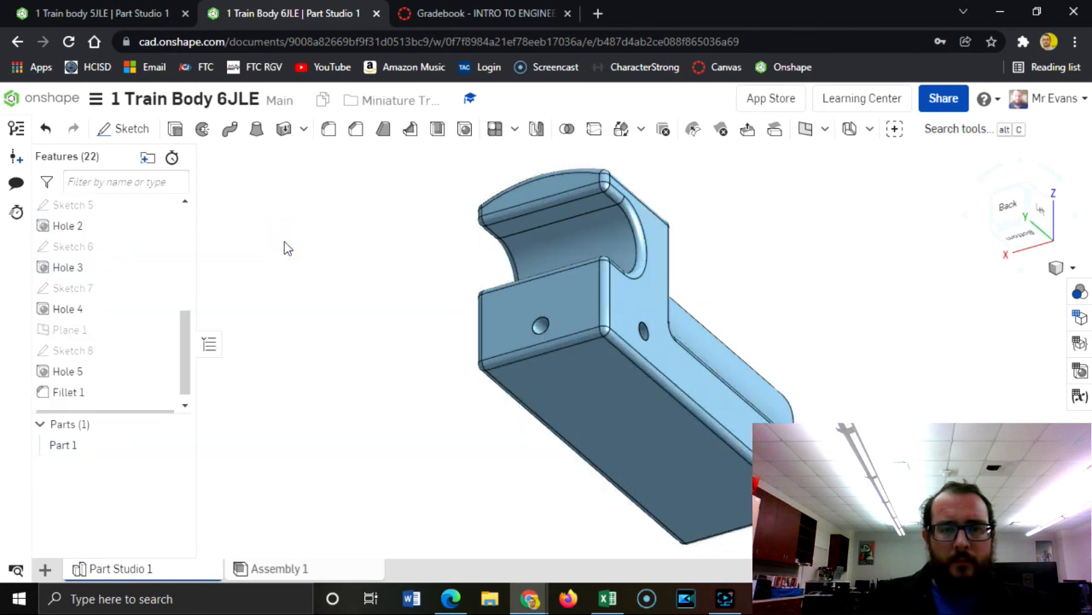
click(1031, 191)
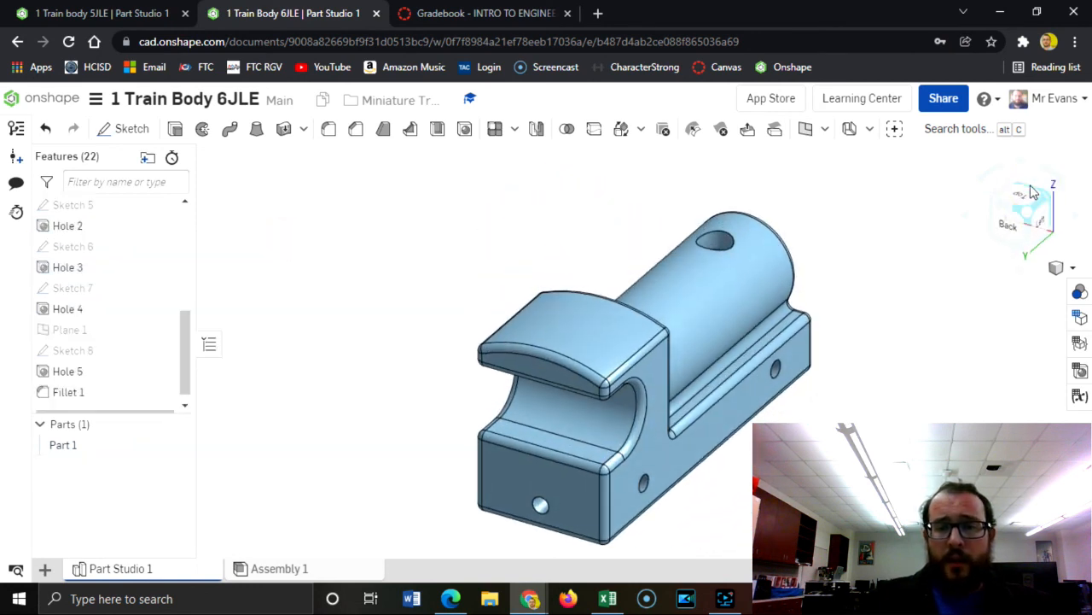
click(1020, 236)
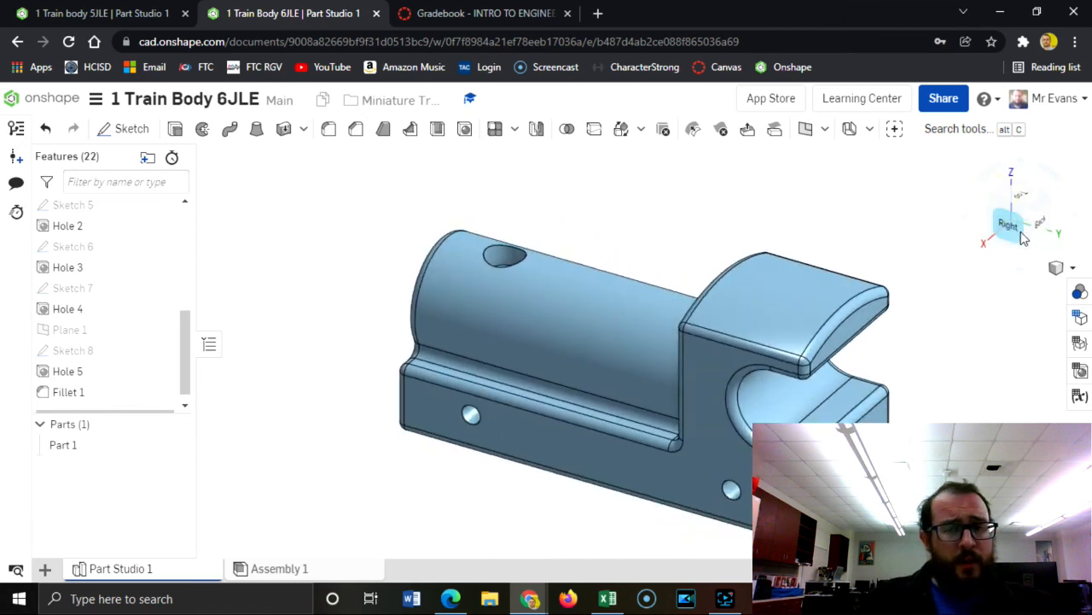
Assign the Yellow Brass material from the Onshape Material Library to the train body part
right_click(105, 447)
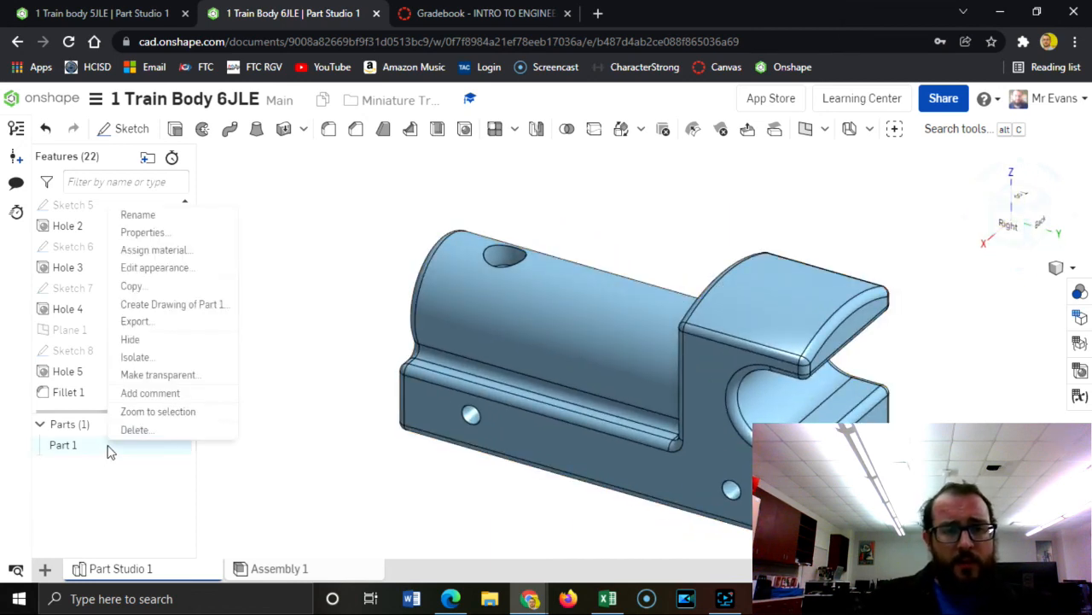
click(174, 252)
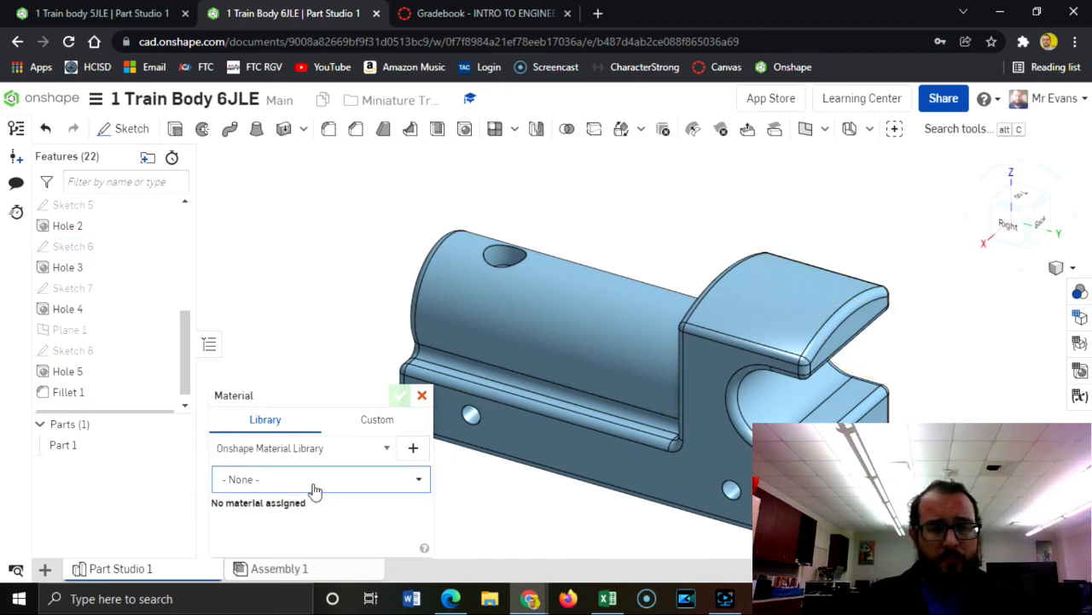
click(320, 455)
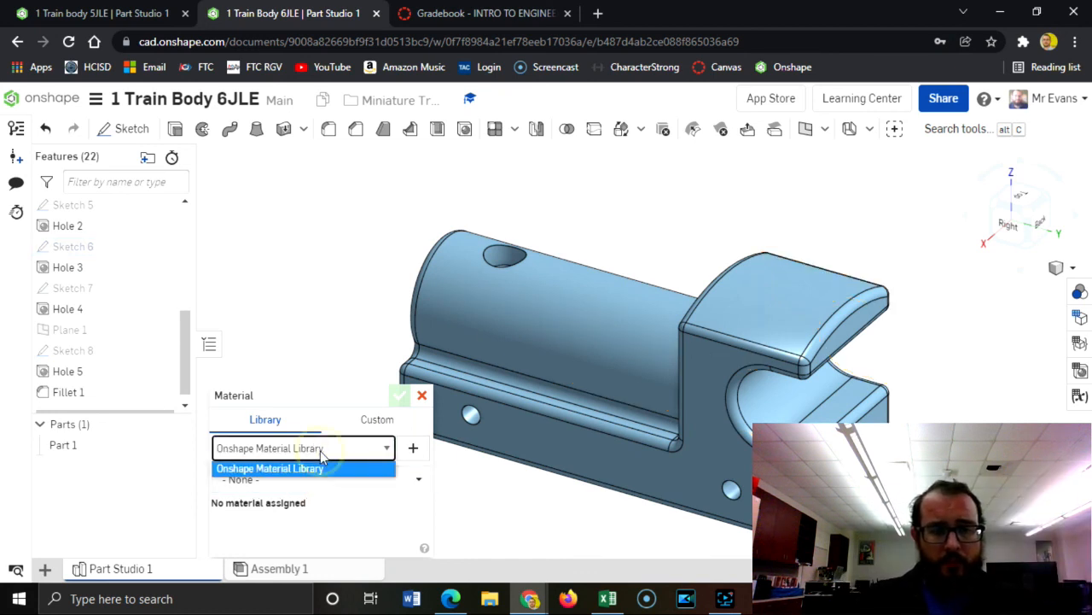
click(390, 477)
click(395, 483)
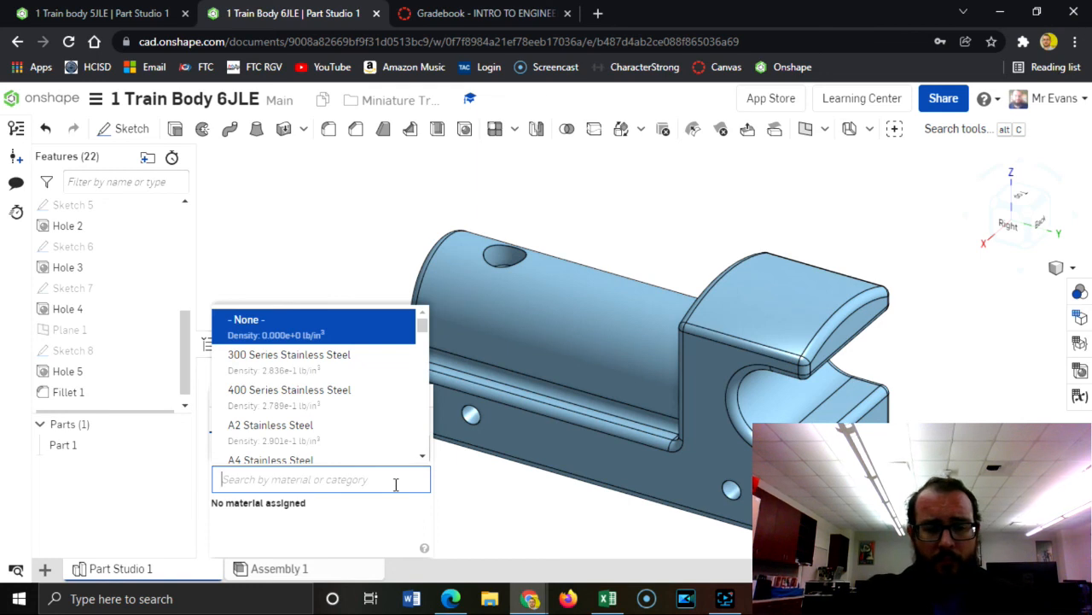
text(yellow br)
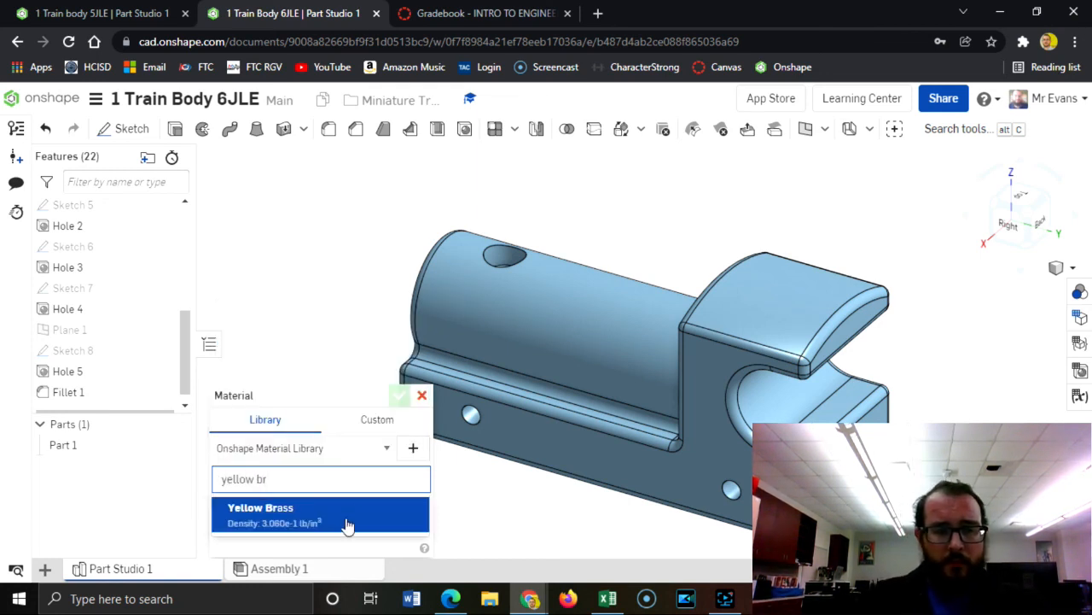
click(347, 525)
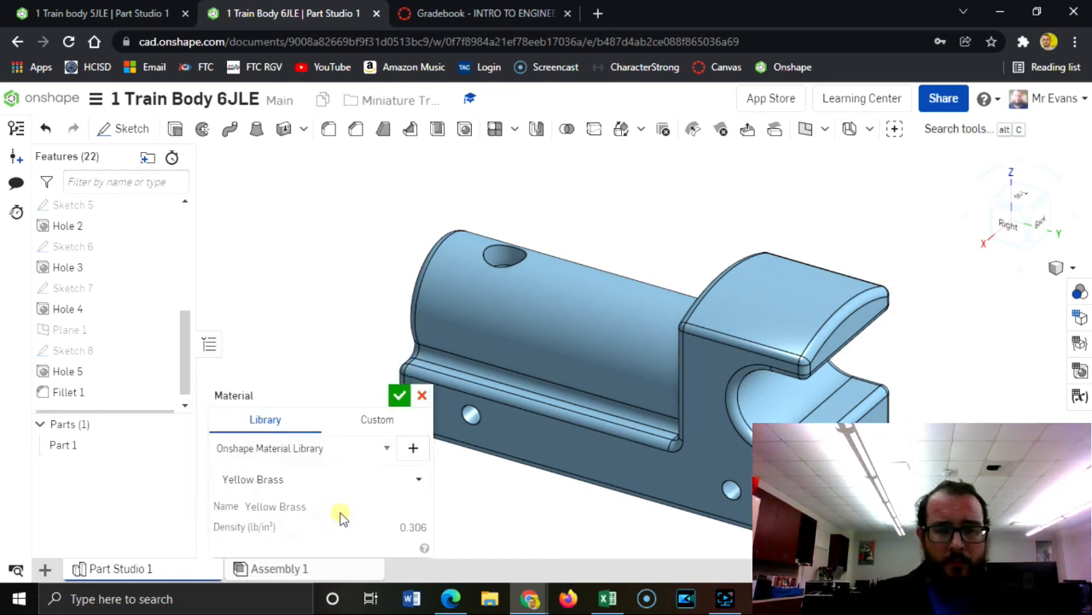
click(399, 395)
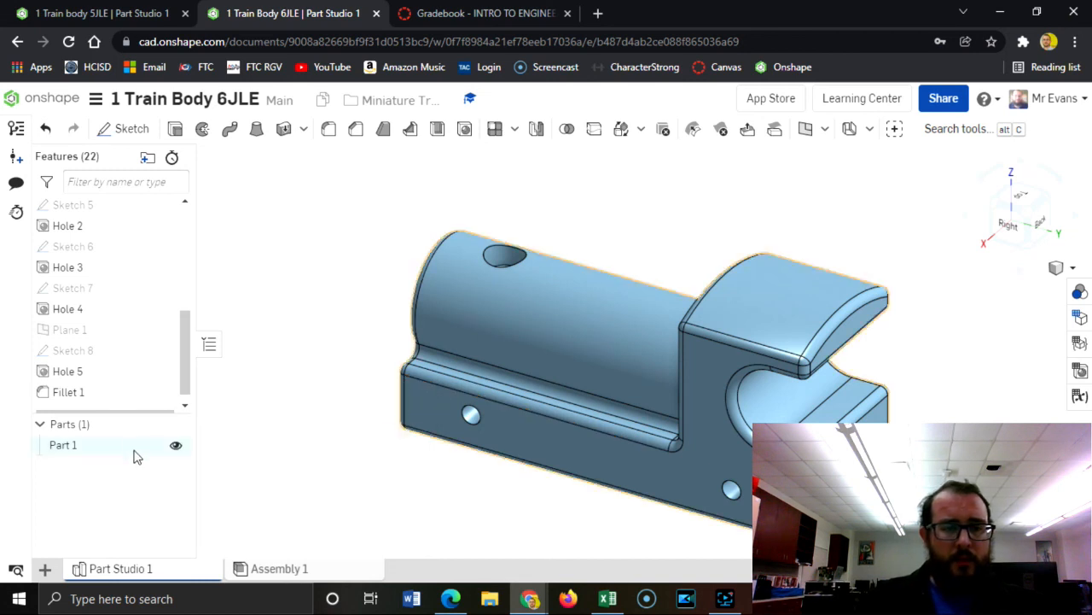
Change the train body part's appearance to the dark golden yellow colour #D29F09
right_click(140, 450)
click(188, 272)
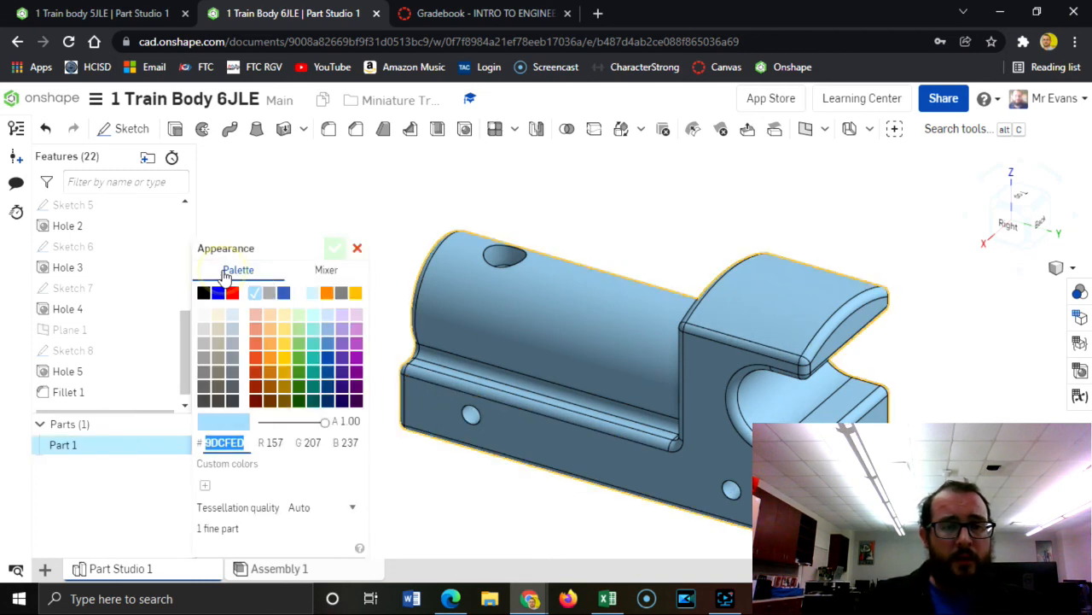
click(286, 349)
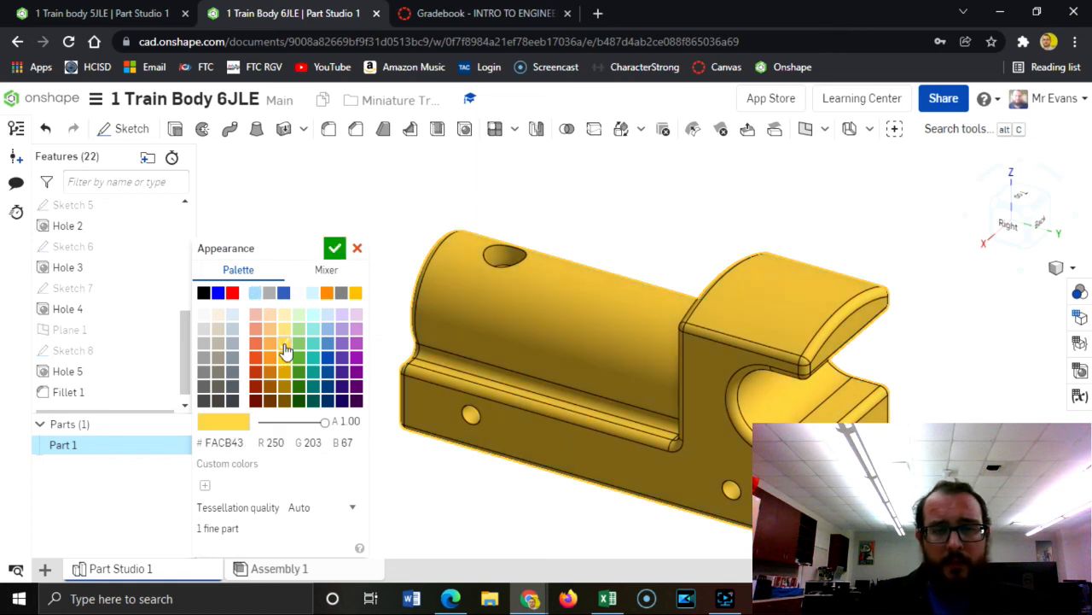
click(286, 359)
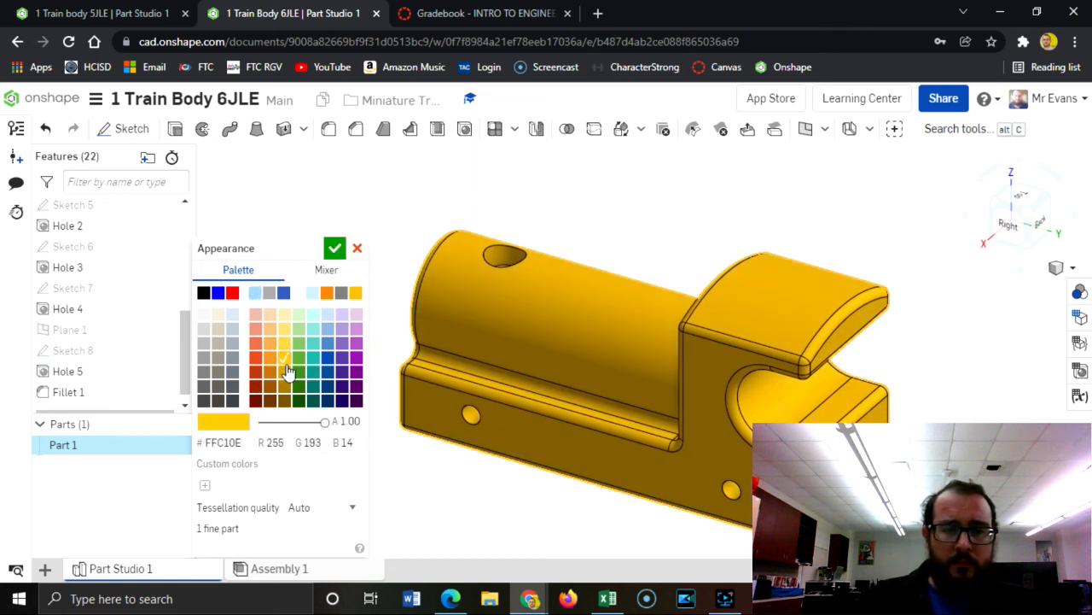
click(287, 373)
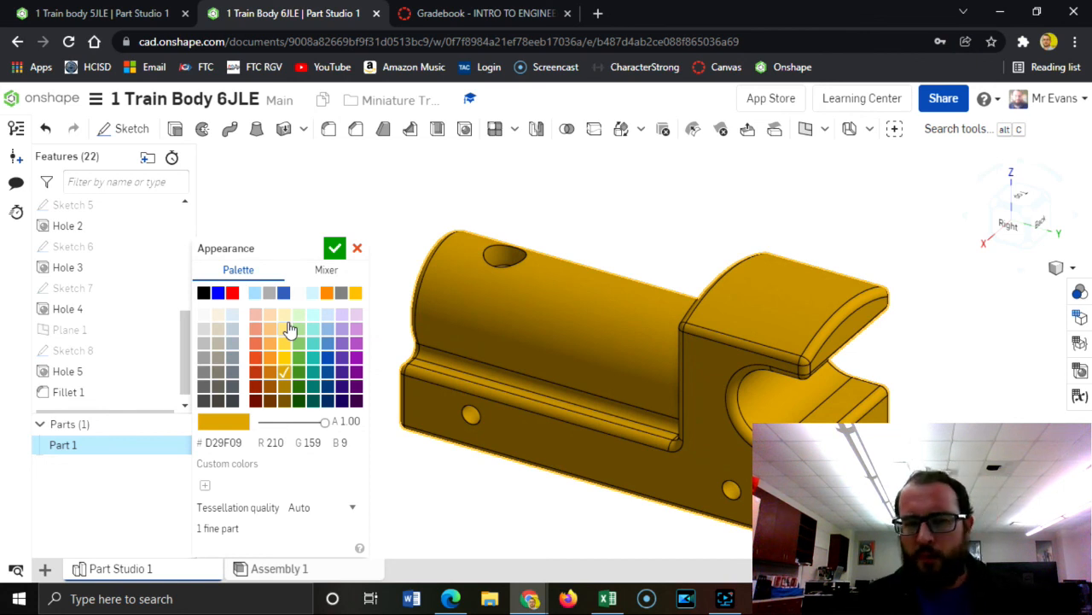
click(336, 249)
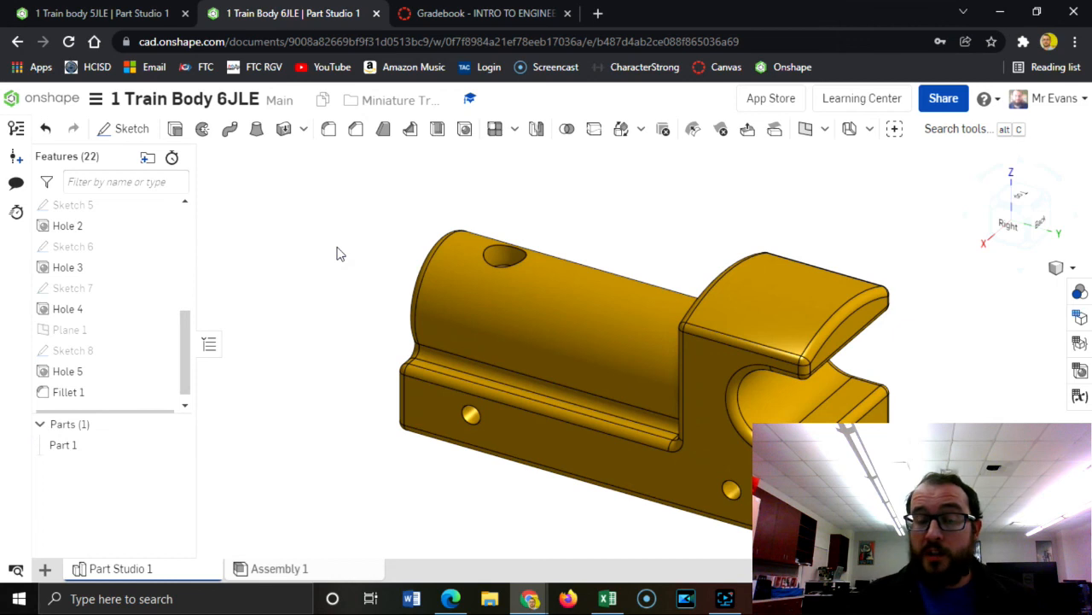